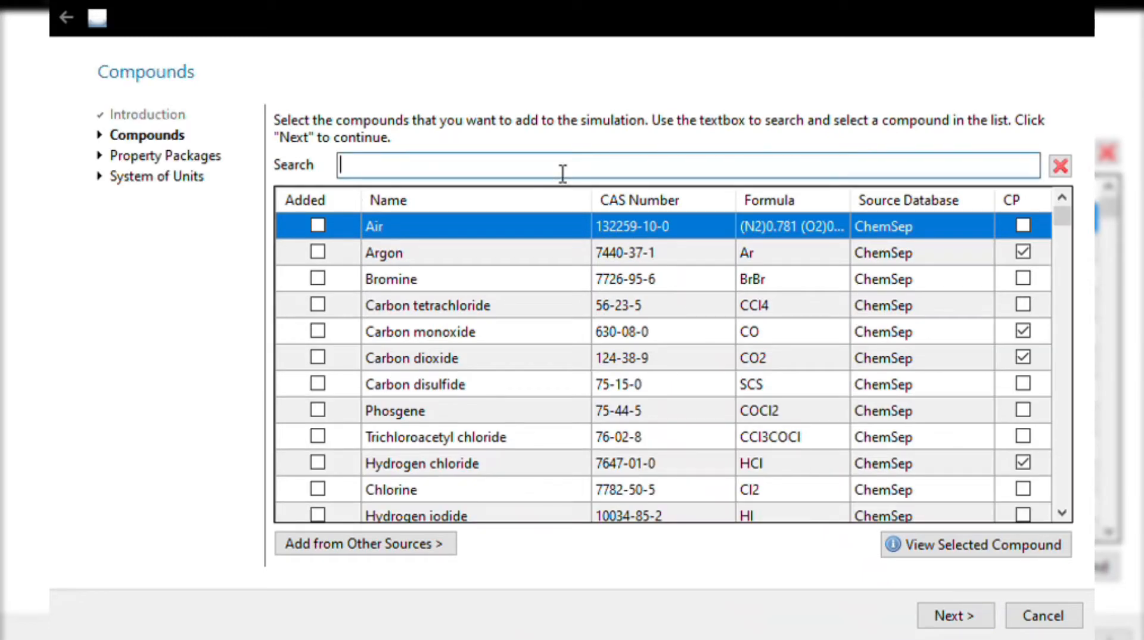
# - Search the compound list for ethyl acetate and add Ethyl acetate to the simulation
pyautogui.write('ethyl acetate')
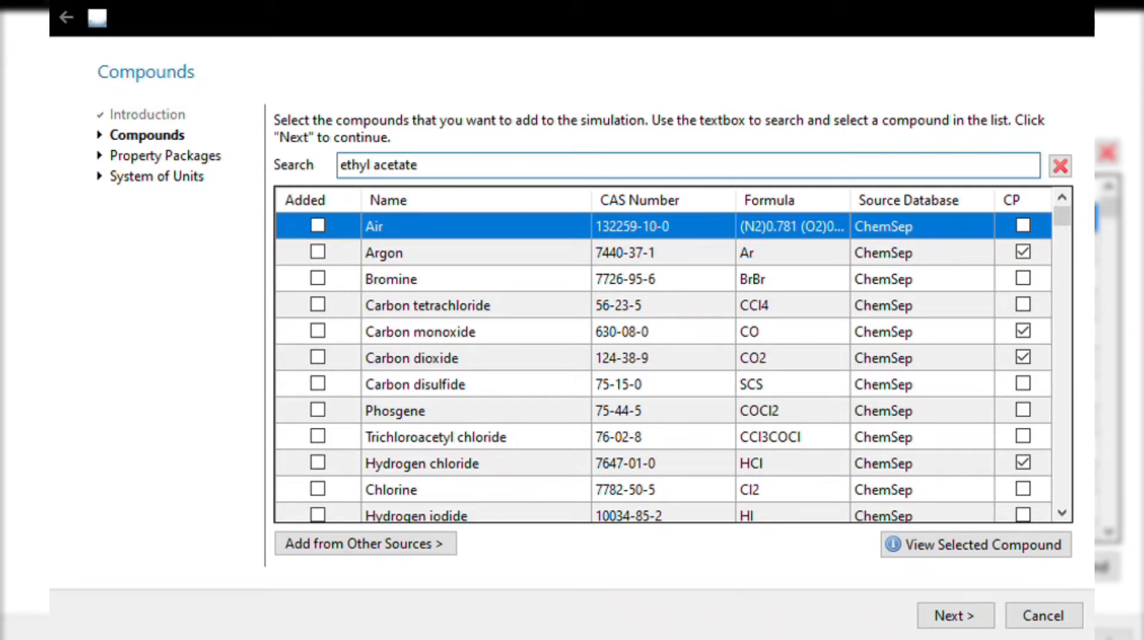
pyautogui.press('Return')
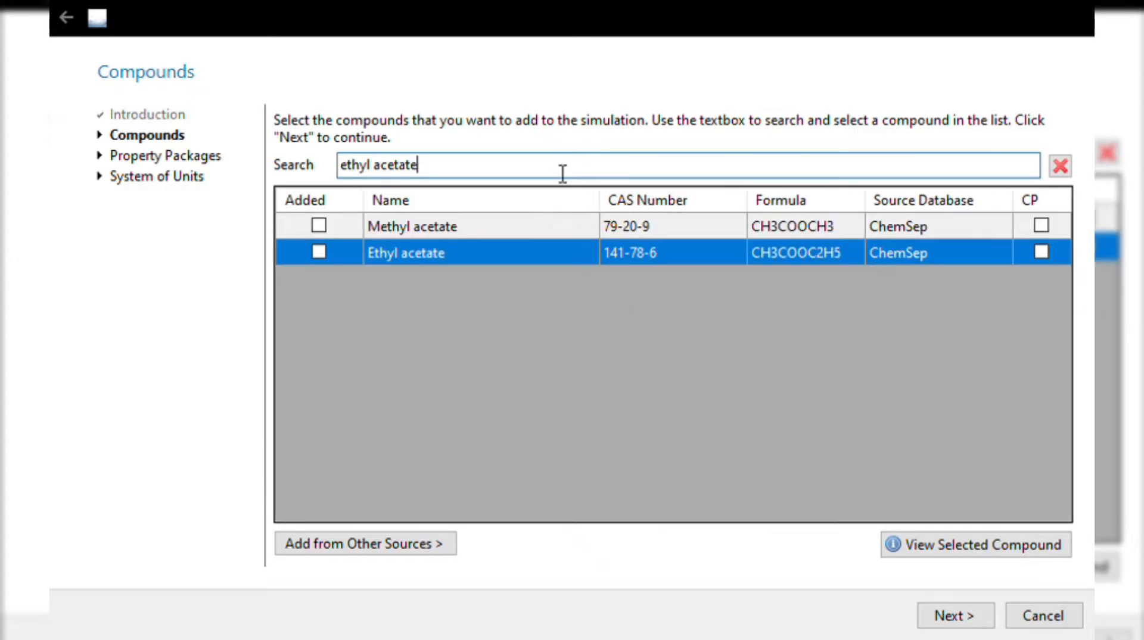
pyautogui.click(320, 252)
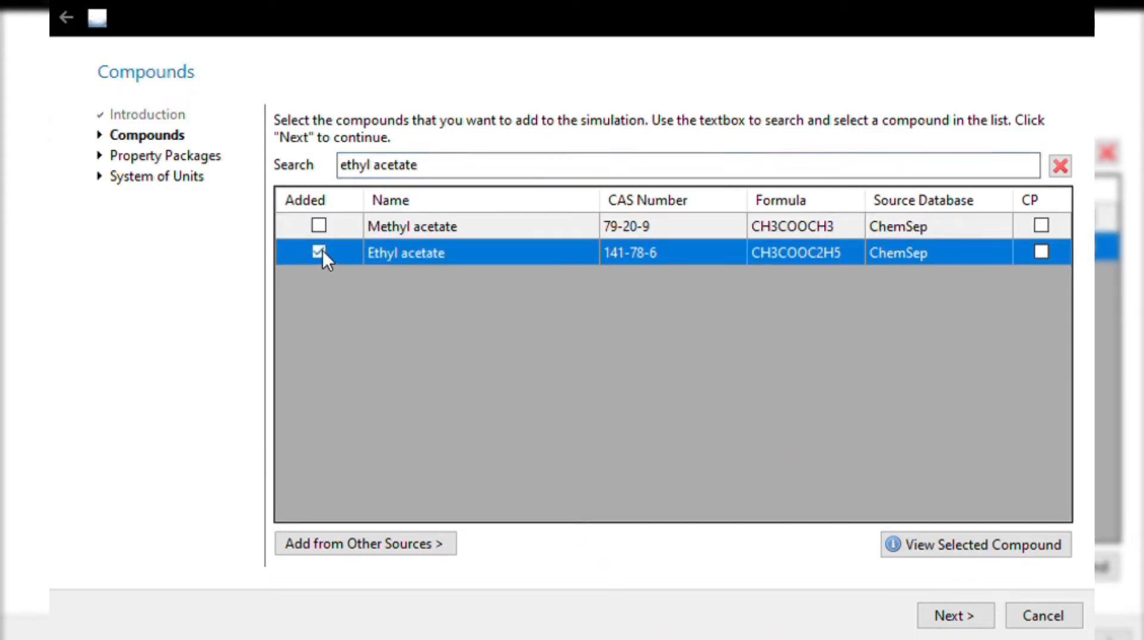
# - Search the compound list for ethanol and add Ethanol to the simulation
pyautogui.moveTo(414, 169); pyautogui.dragTo(330, 191)
pyautogui.press('BackSpace')
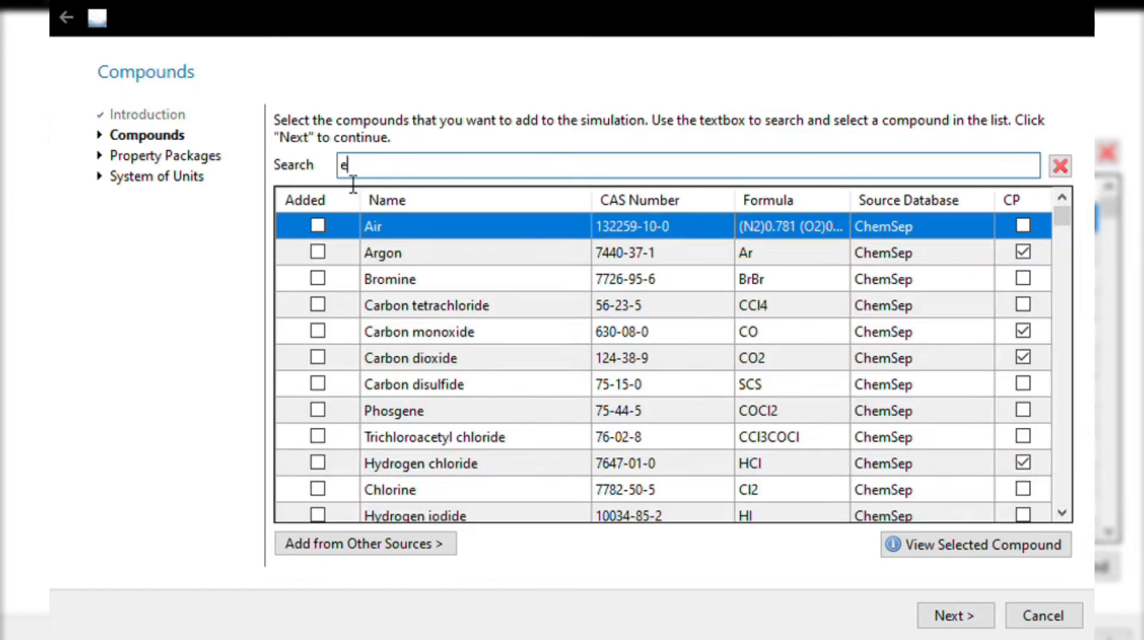
pyautogui.doubleClick(344, 165)
pyautogui.write('etha')
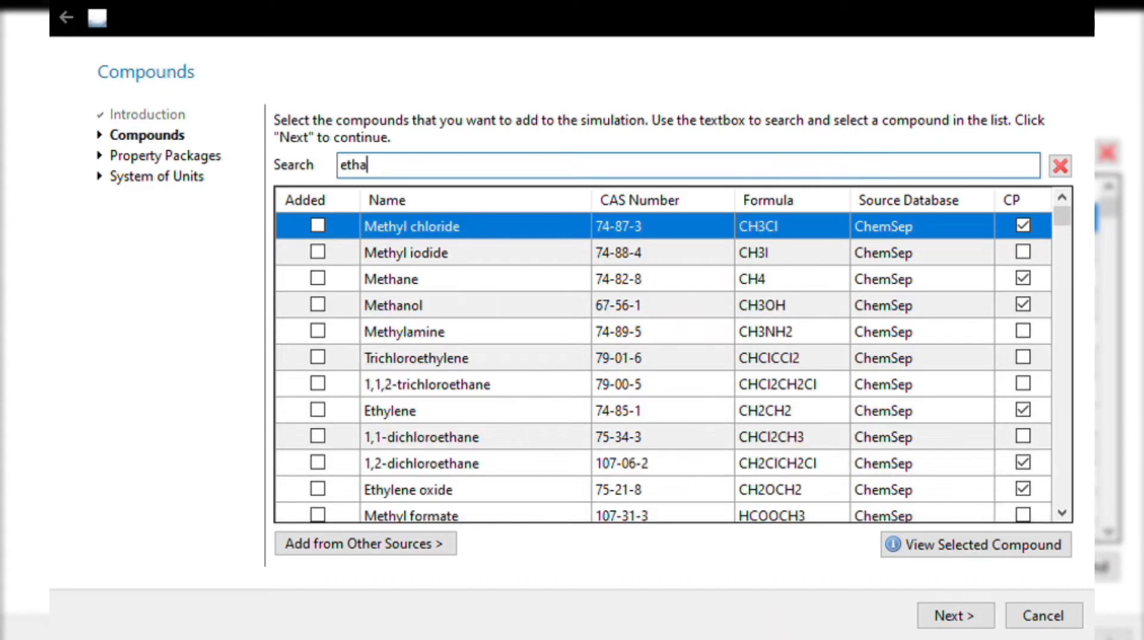
pyautogui.write('nol')
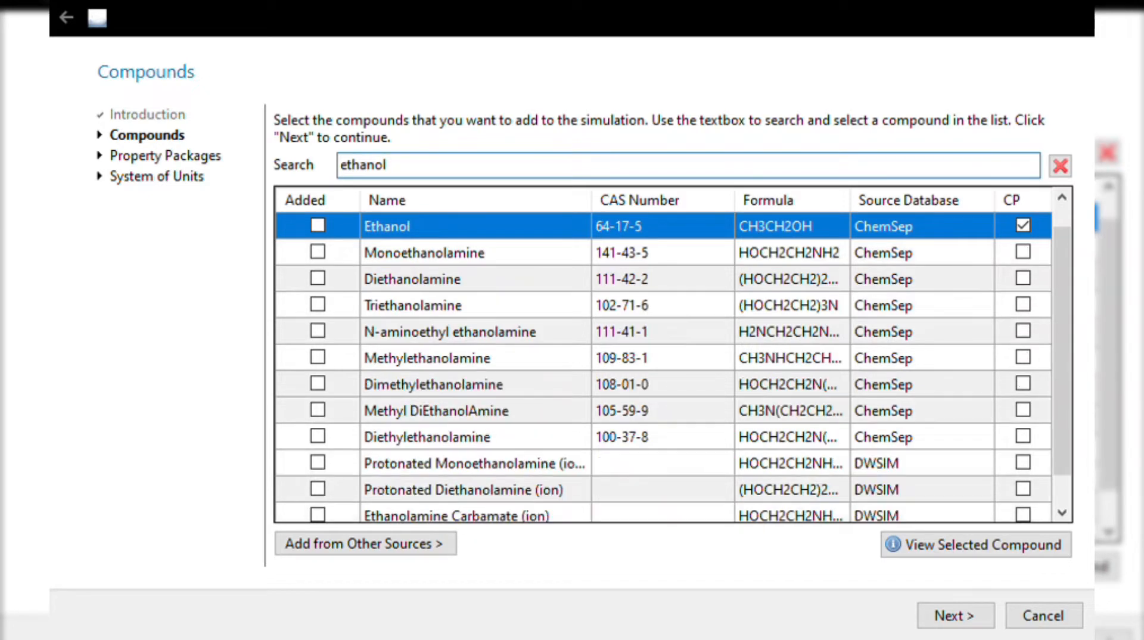
pyautogui.click(318, 225)
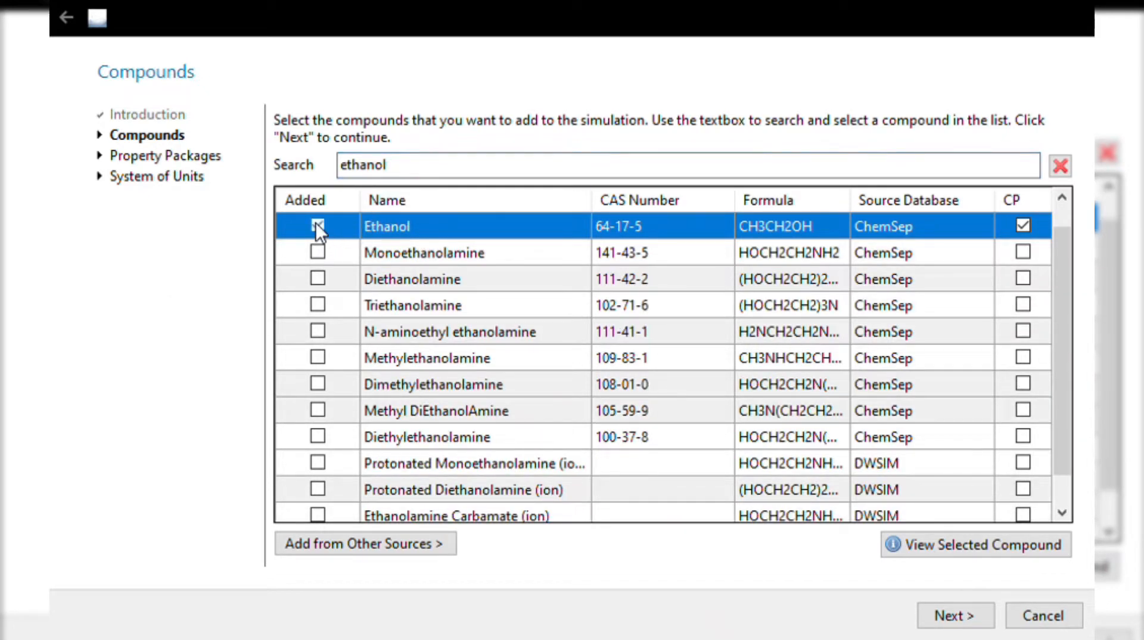
# - Search for water, add Water from the ChemSep database, and continue to the property packages
pyautogui.doubleClick(411, 172)
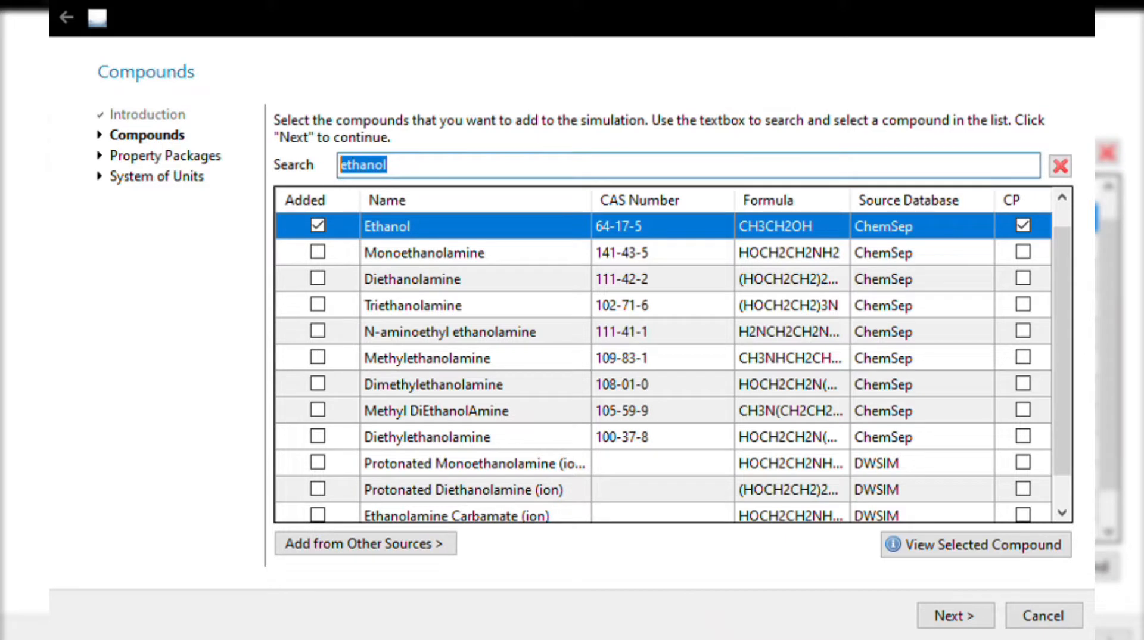
pyautogui.write('water')
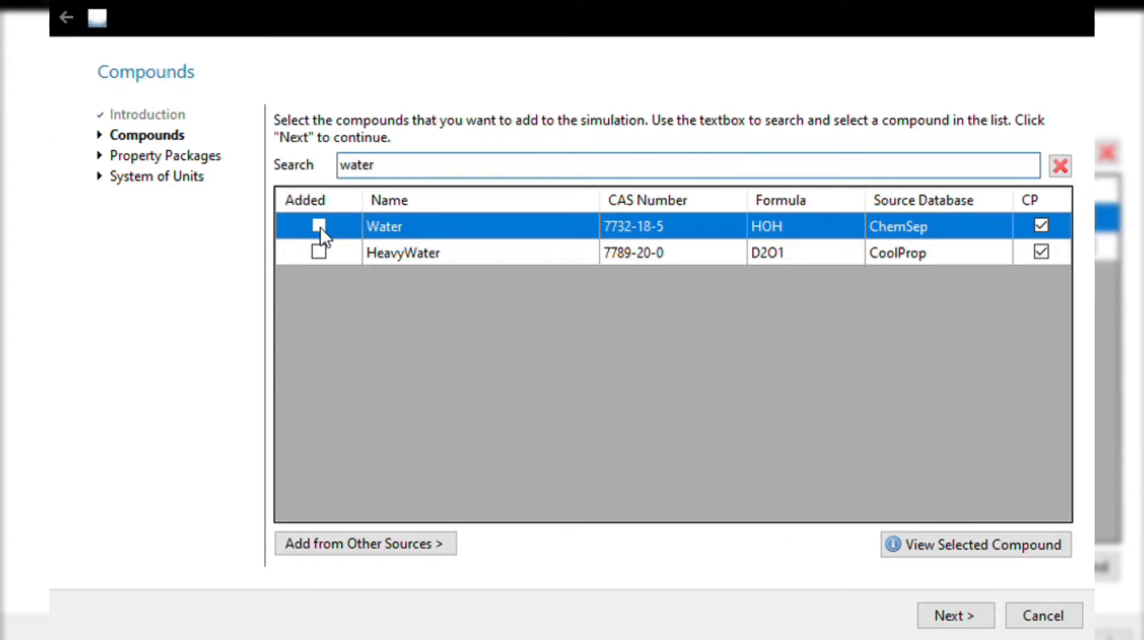
pyautogui.click(318, 226)
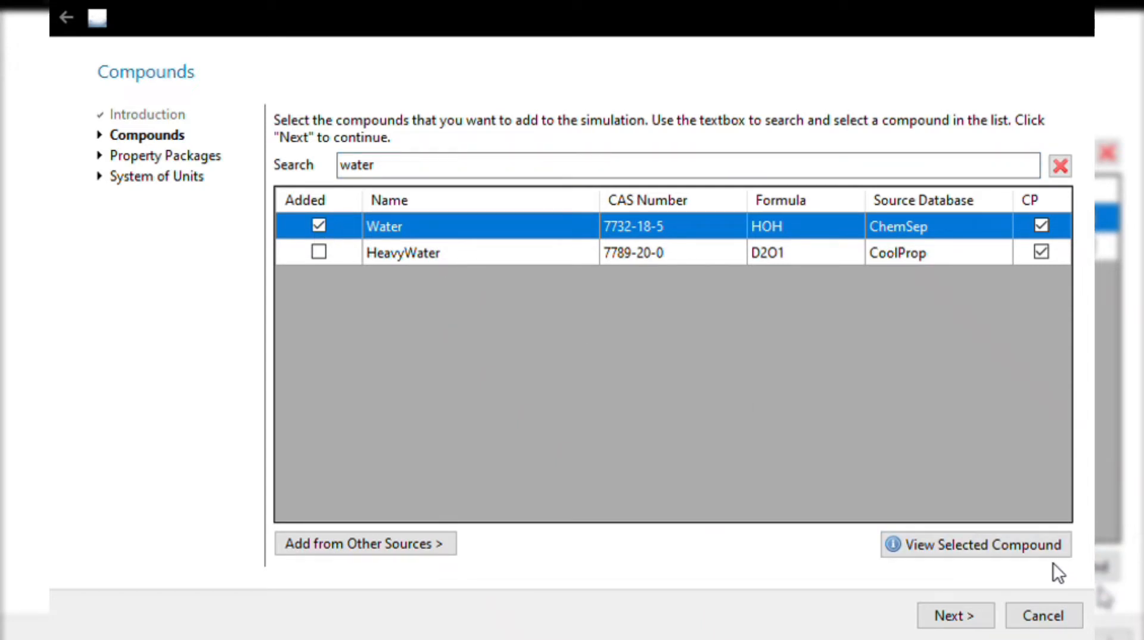
pyautogui.click(962, 617)
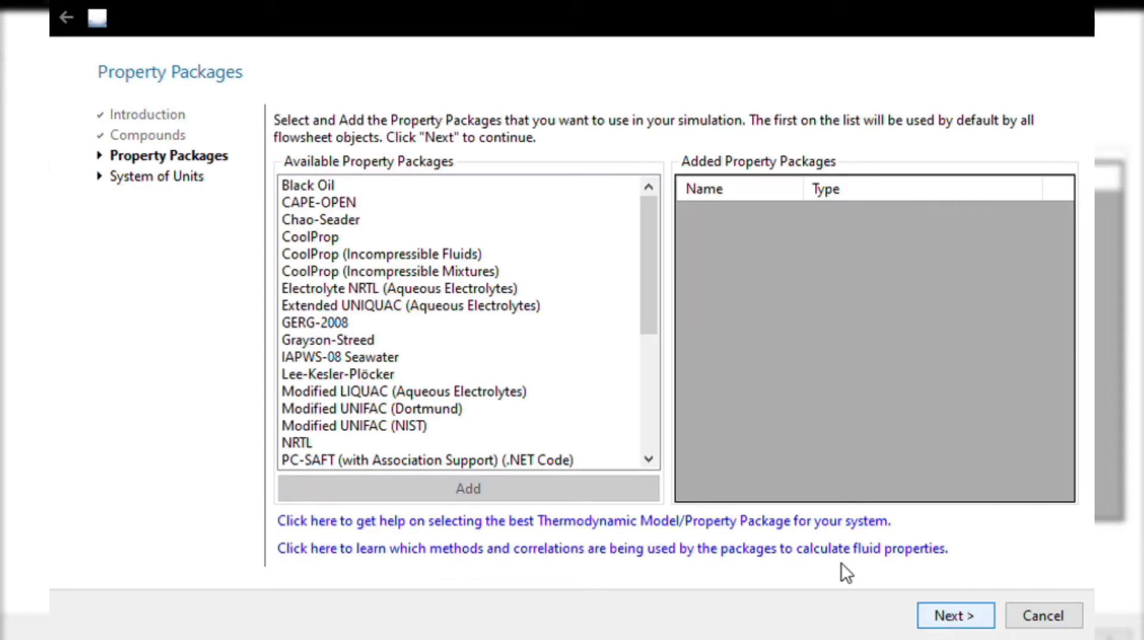
# - Add the NRTL property package and complete the wizard with the system of units that follows SI
pyautogui.doubleClick(308, 440)
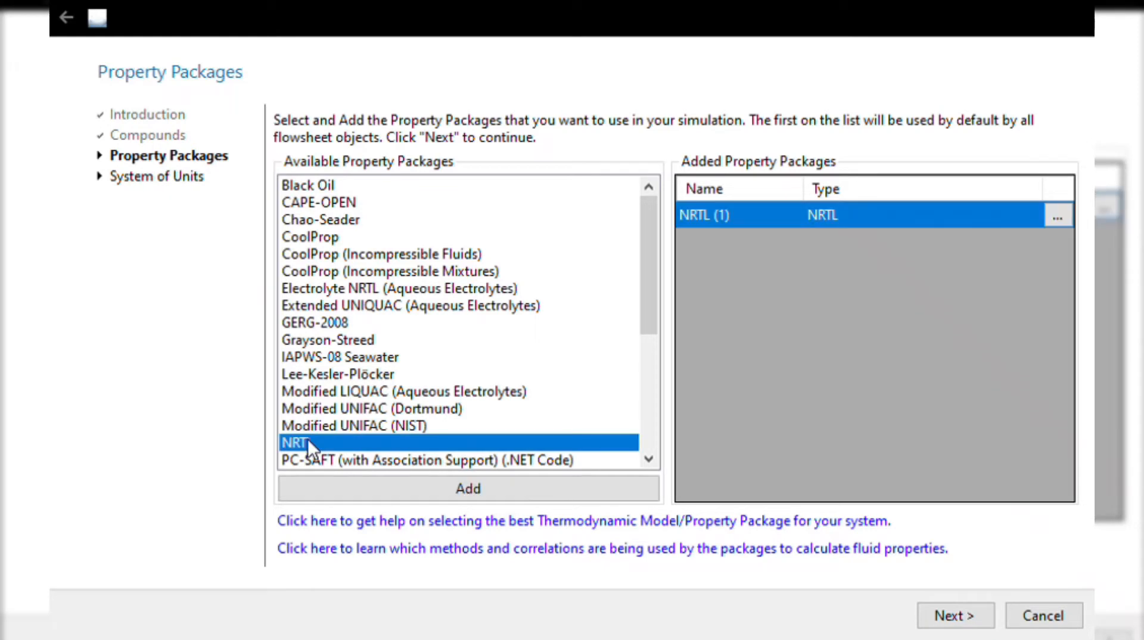
pyautogui.click(949, 616)
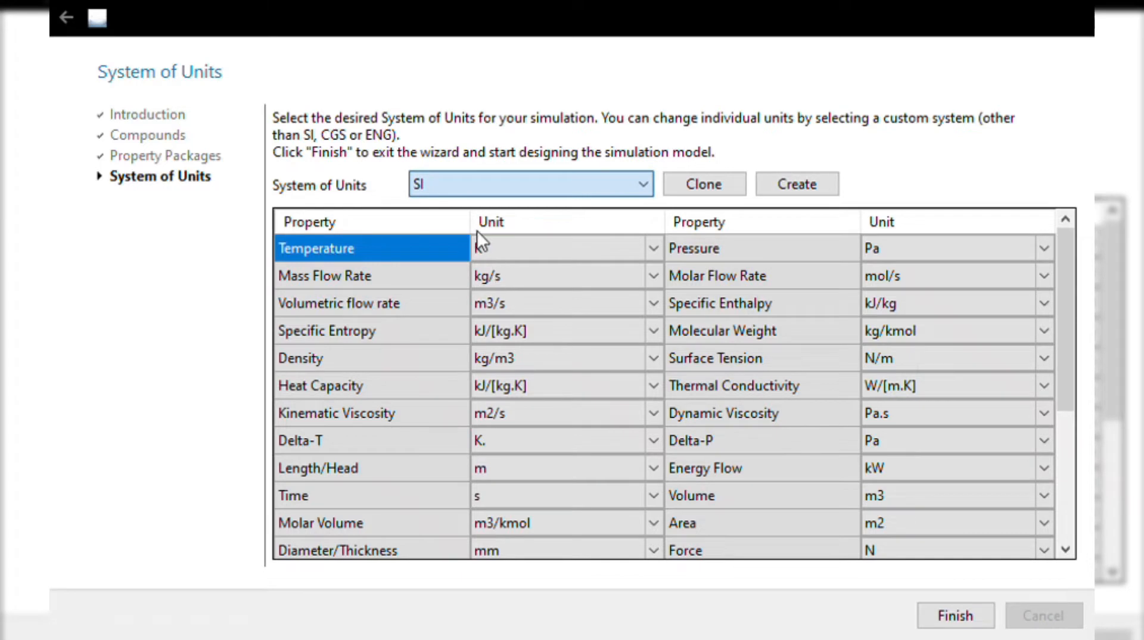
pyautogui.press('Down')
pyautogui.click(797, 184)
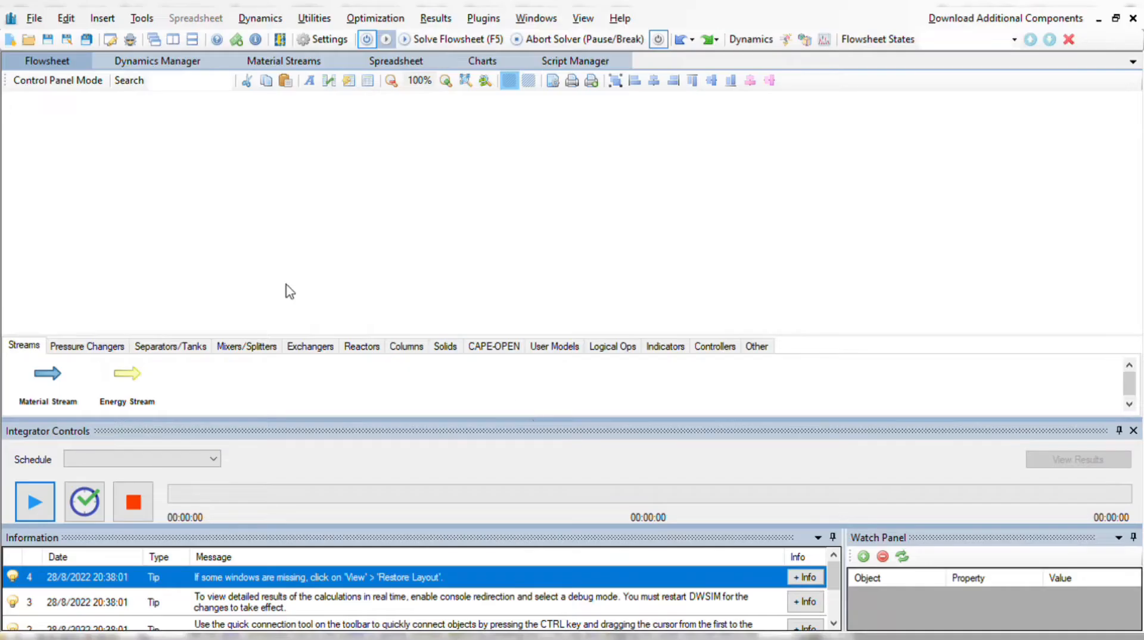
# - Place three material streams one below another on the empty flowsheet
pyautogui.moveTo(48, 371); pyautogui.dragTo(184, 145)
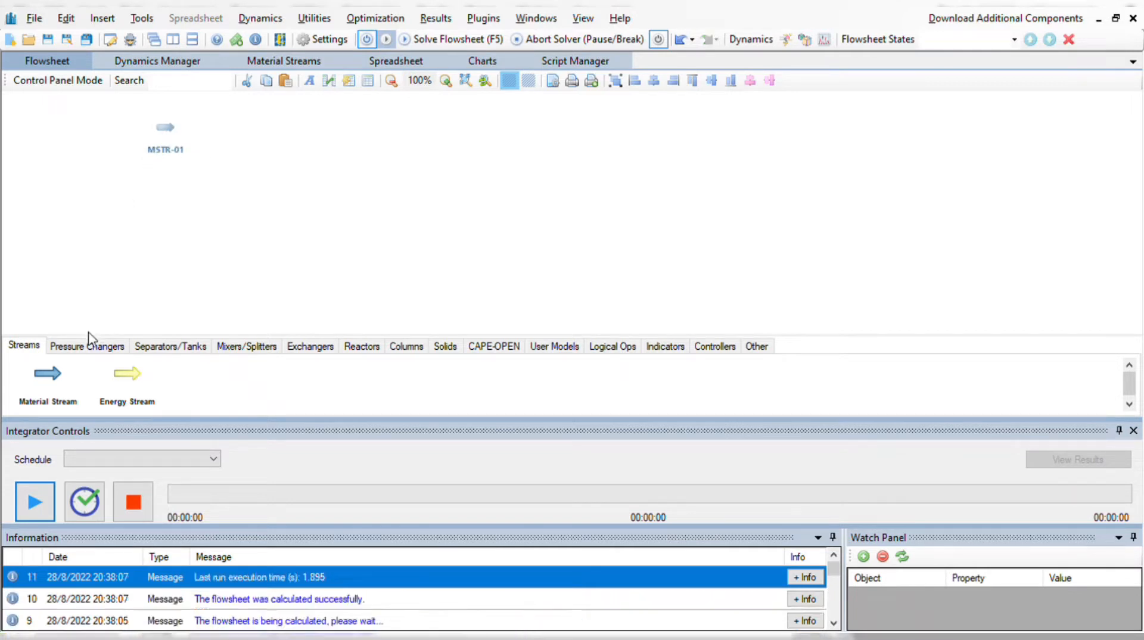
pyautogui.moveTo(57, 374); pyautogui.dragTo(182, 203)
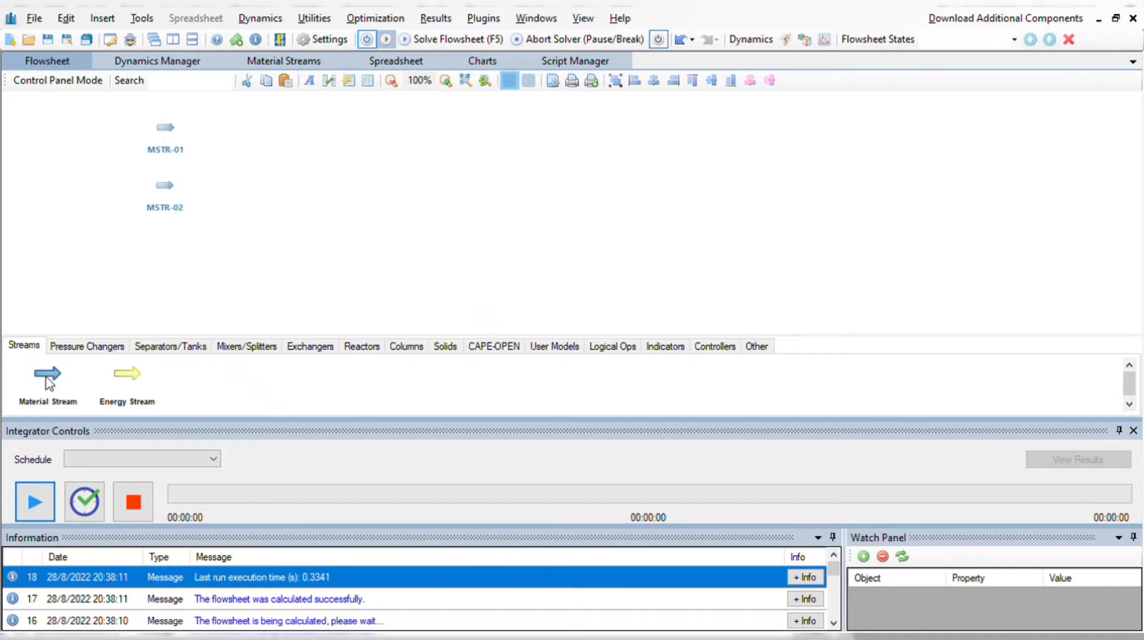
pyautogui.moveTo(48, 381); pyautogui.dragTo(174, 263)
# - Open the uppermost material stream MSTR-01 and rename it "inlet 1"
pyautogui.moveTo(169, 136)
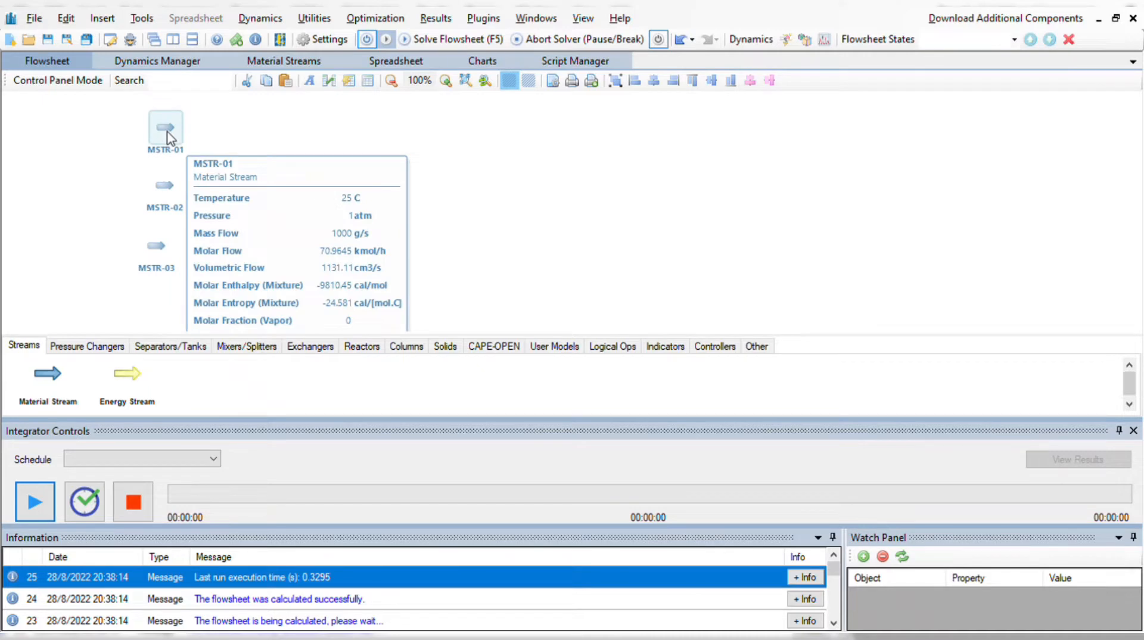
pyautogui.doubleClick(166, 131)
pyautogui.moveTo(160, 122); pyautogui.dragTo(121, 120)
pyautogui.press('BackSpace')
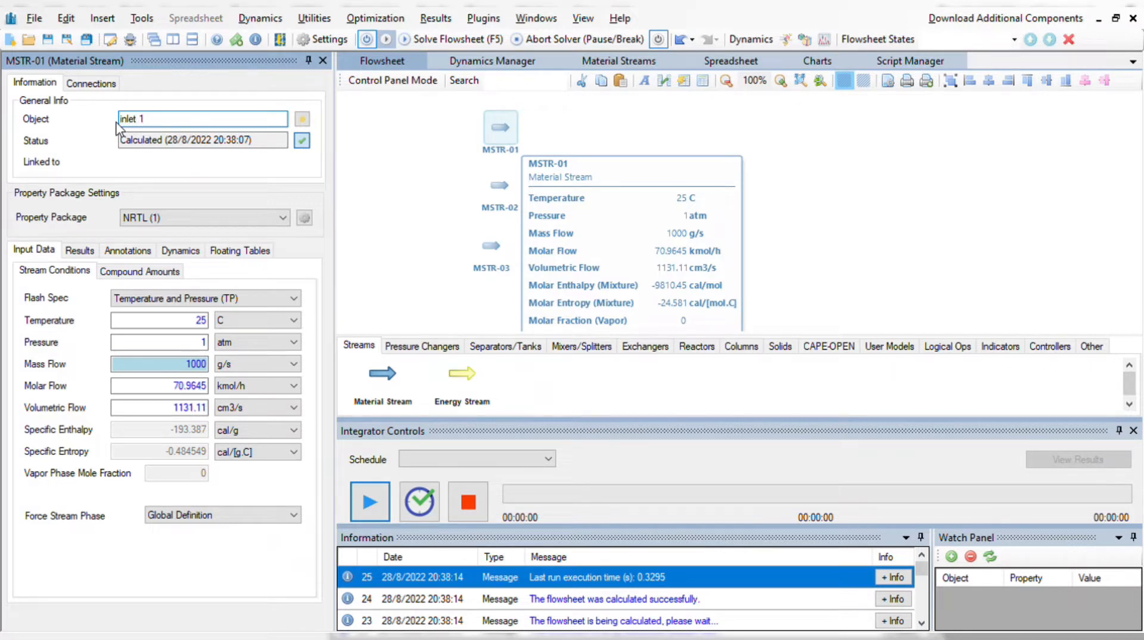
pyautogui.press('Return')
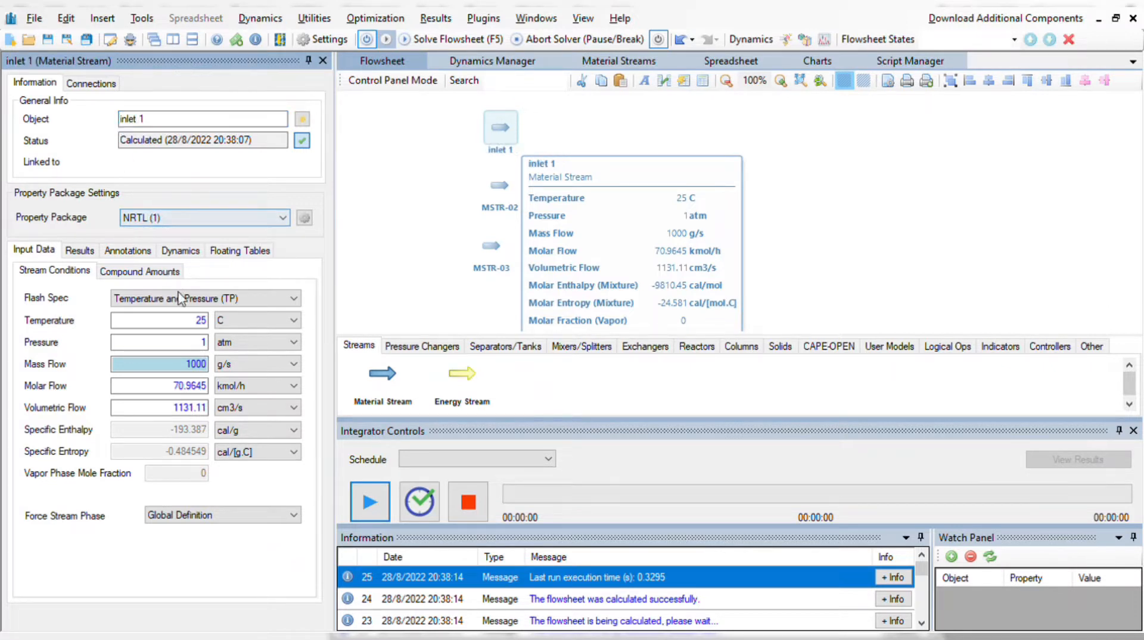
# - Set inlet 1's mole fractions to 1 for ethyl acetate and 0 for ethanol and water, and accept the changes
pyautogui.click(150, 271)
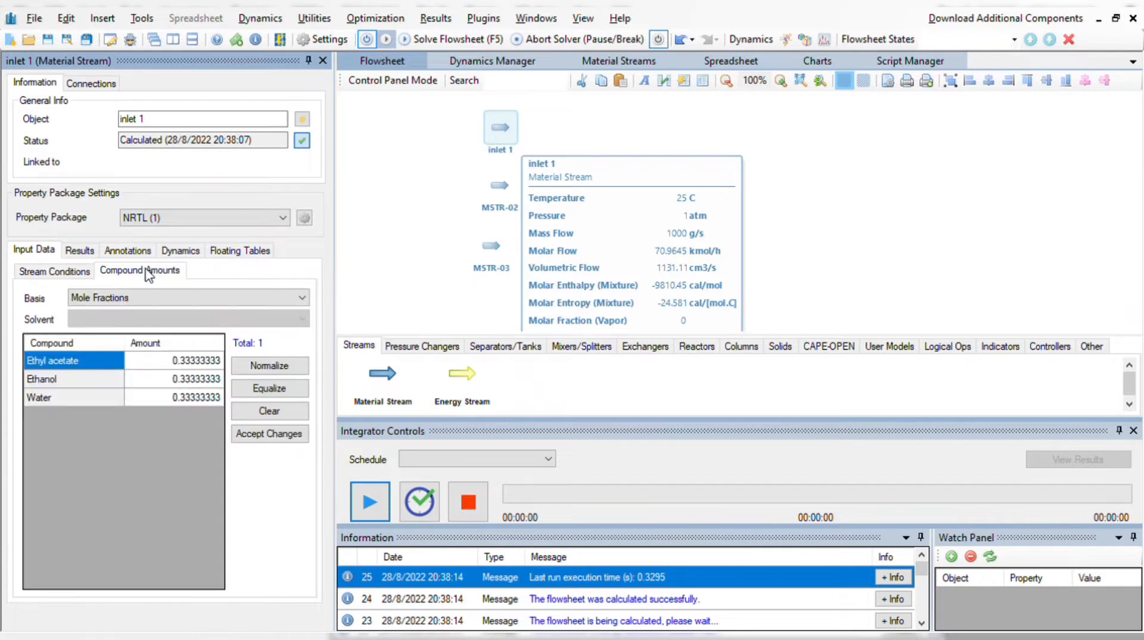
pyautogui.click(185, 360)
pyautogui.write('1')
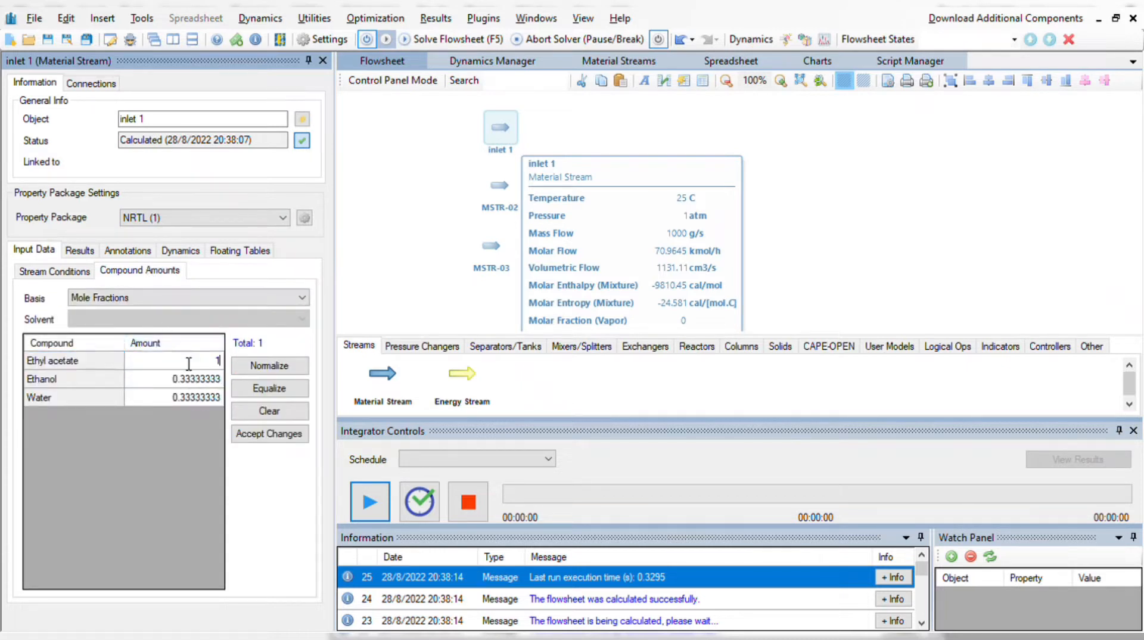
pyautogui.click(194, 379)
pyautogui.write('0')
pyautogui.click(197, 398)
pyautogui.write('0')
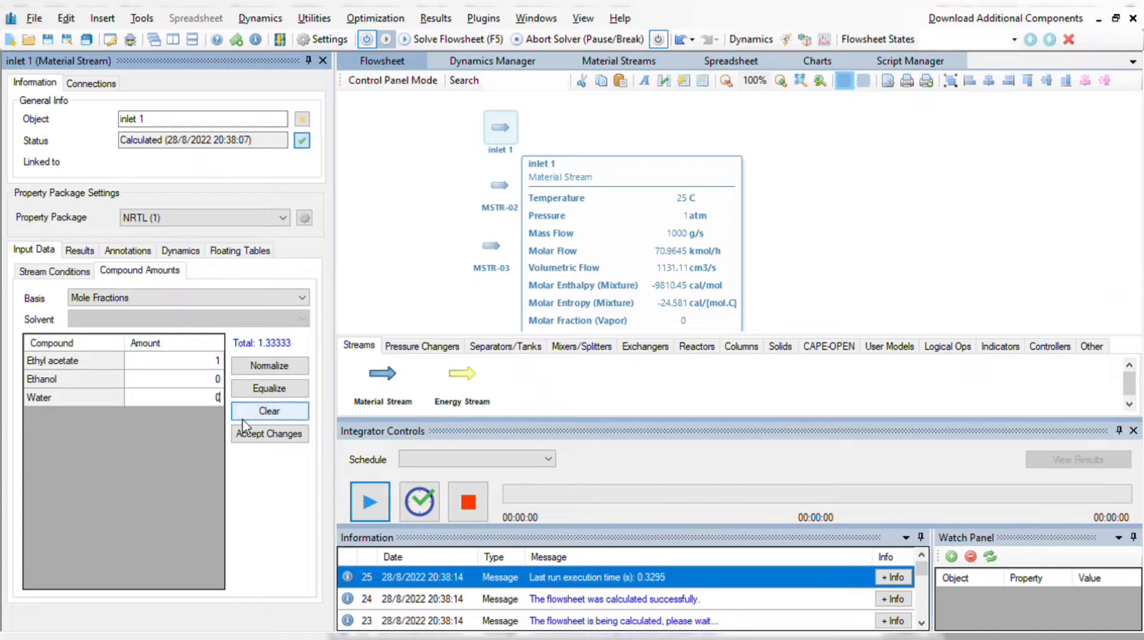
pyautogui.click(259, 435)
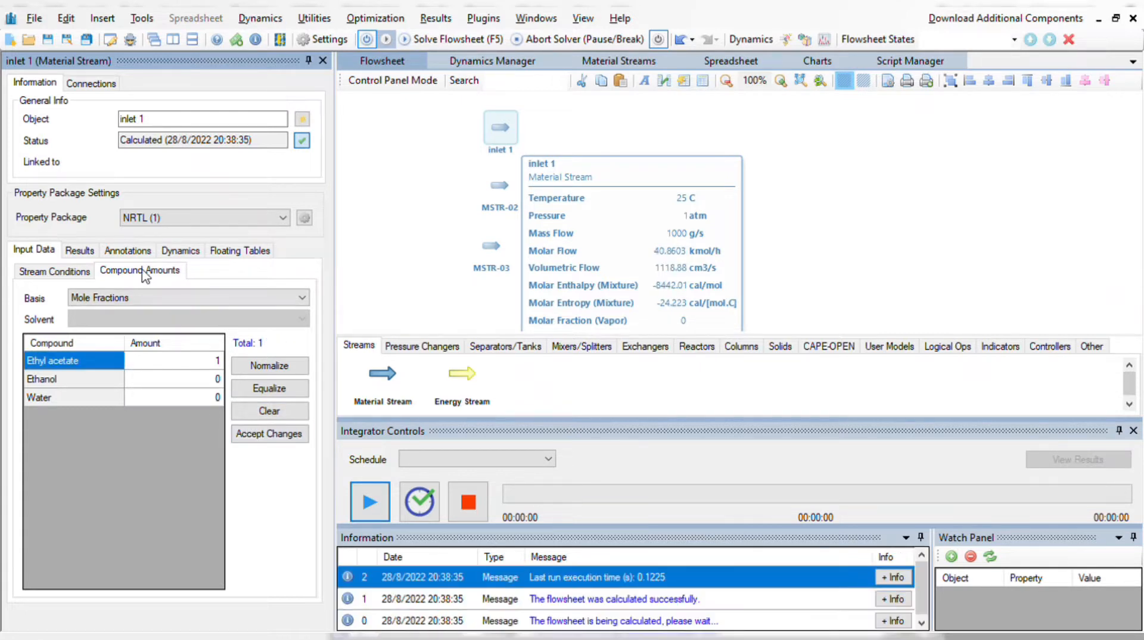
# - Set inlet 1's stream conditions to temperature 30 C, pressure 6.9 atm and molar flow 18.12 kmol/h
pyautogui.click(83, 272)
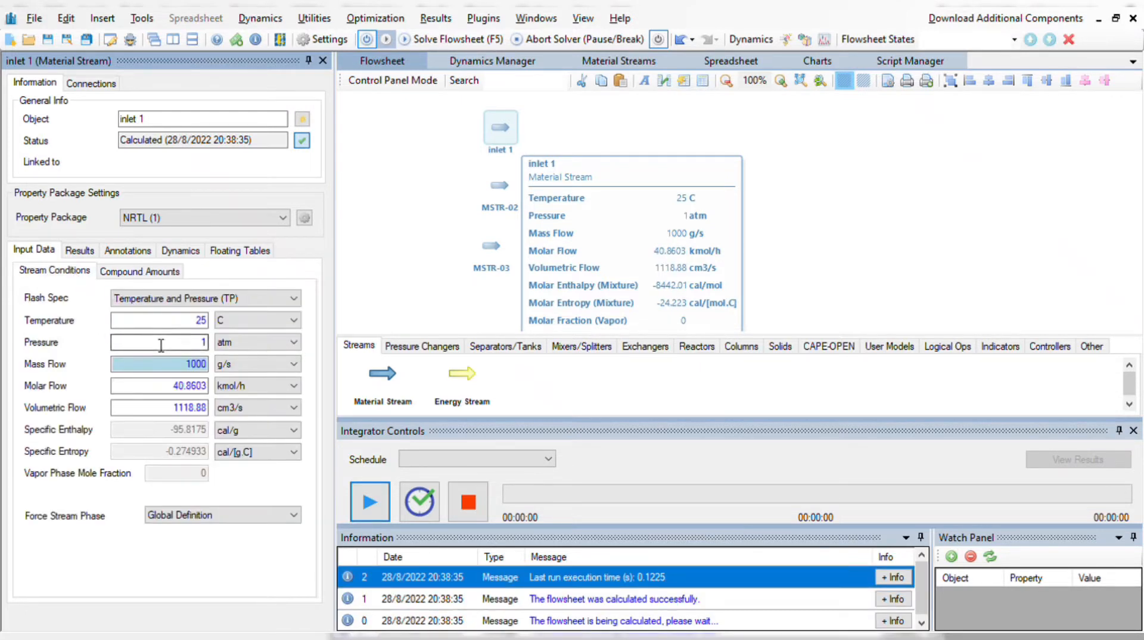
pyautogui.doubleClick(200, 322)
pyautogui.write('30')
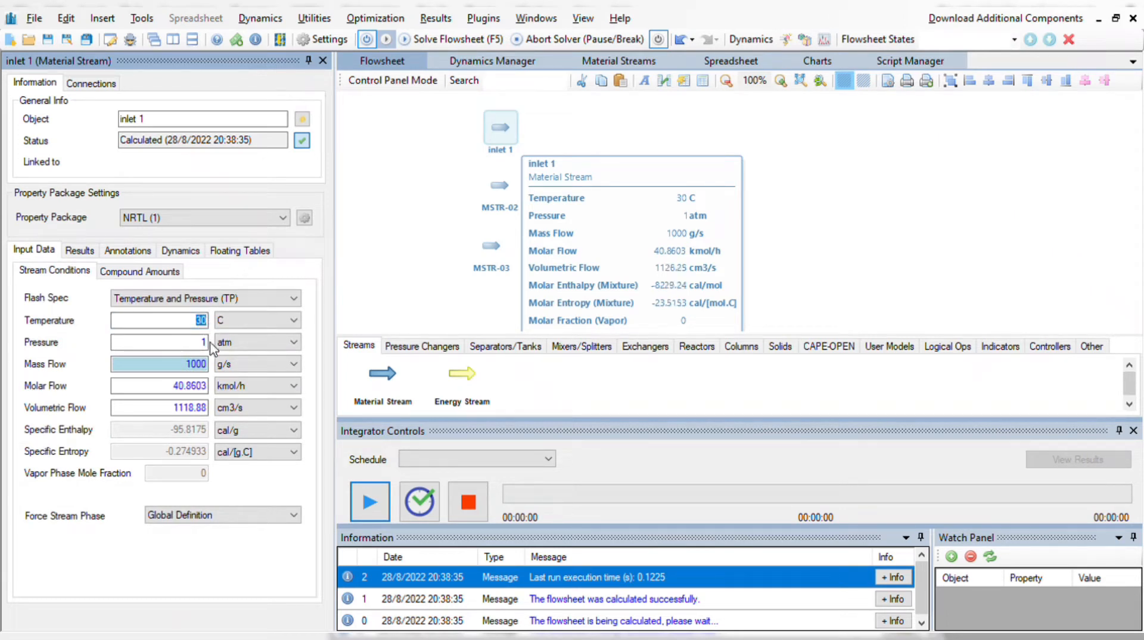
pyautogui.press('Tab')
pyautogui.write('6.9')
pyautogui.press('Tab')
pyautogui.doubleClick(180, 388)
pyautogui.write('18.12')
pyautogui.press('Return')
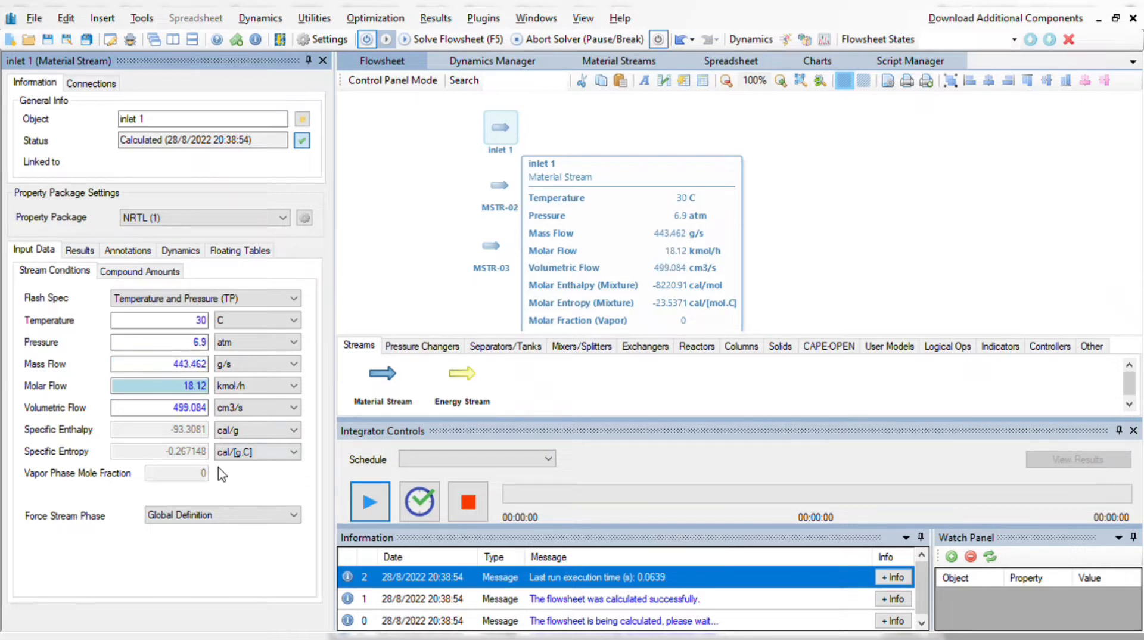
# - Open material stream MSTR-02 and rename it "inlet 2"
pyautogui.click(497, 189)
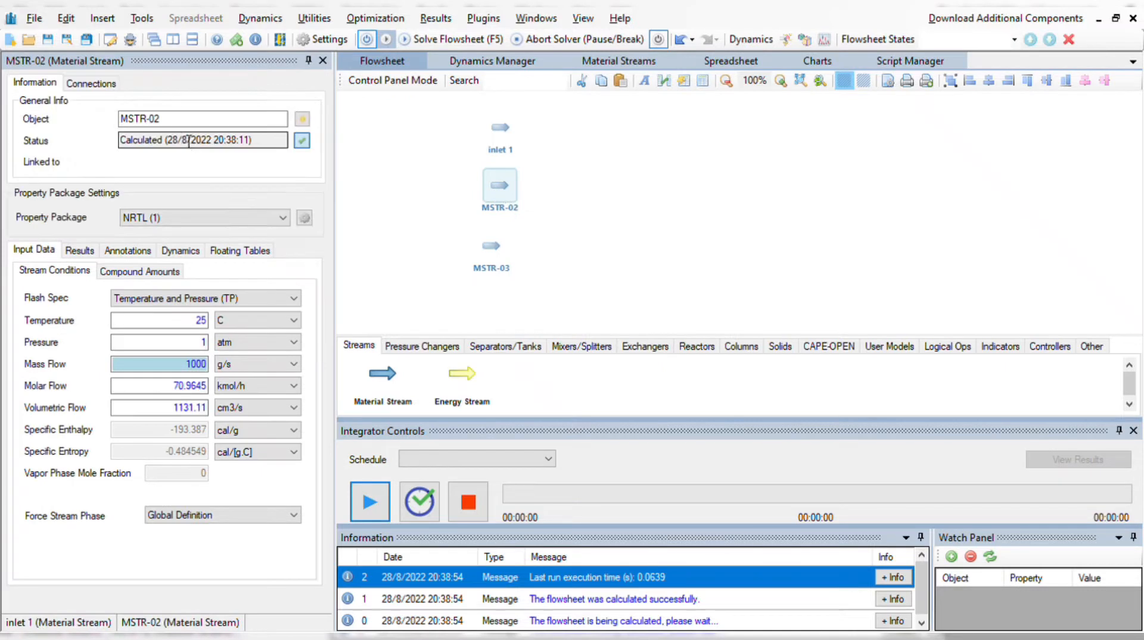
pyautogui.click(131, 125)
pyautogui.press('BackSpace')
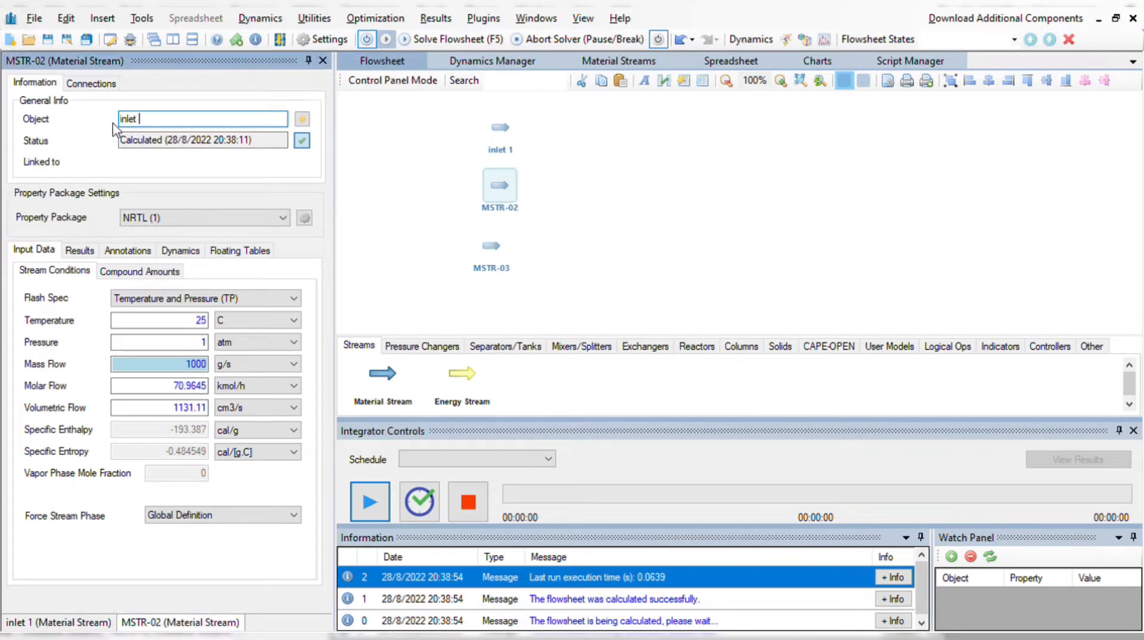
pyautogui.press('Return')
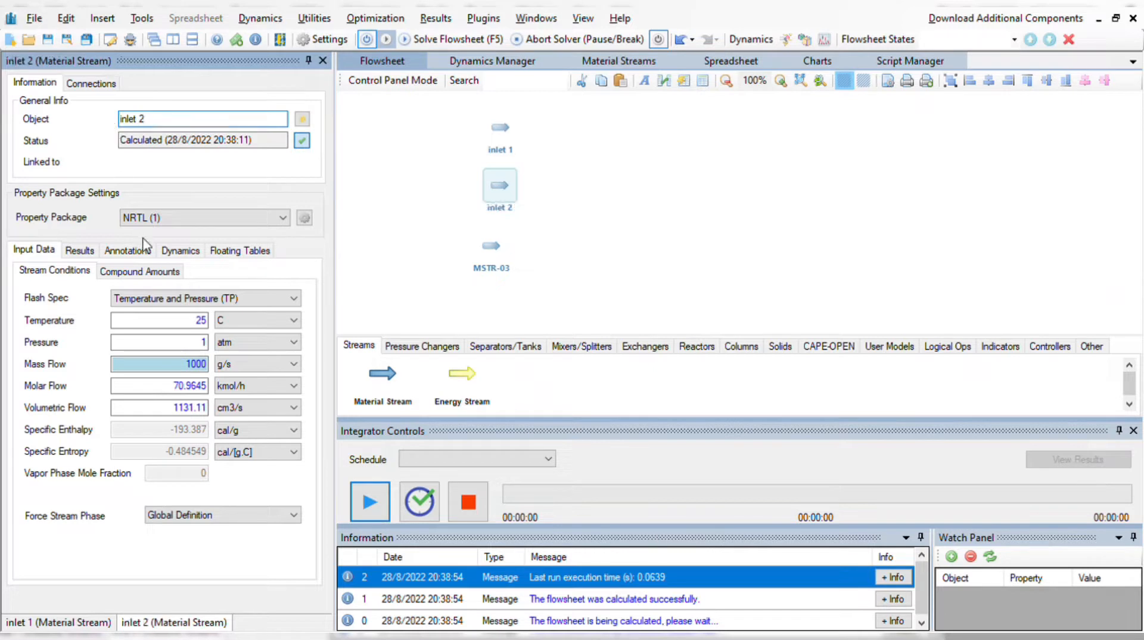
# - Set inlet 2's mole fractions to 1 for ethanol and 0 for ethyl acetate and water, and accept the changes
pyautogui.click(140, 271)
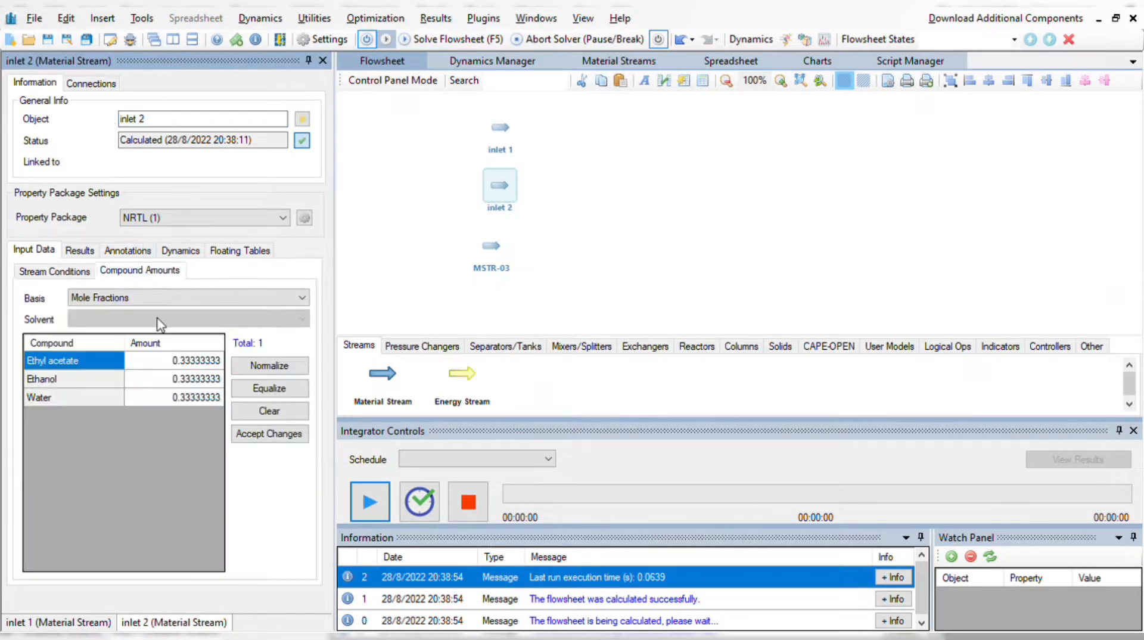
pyautogui.click(186, 379)
pyautogui.write('1')
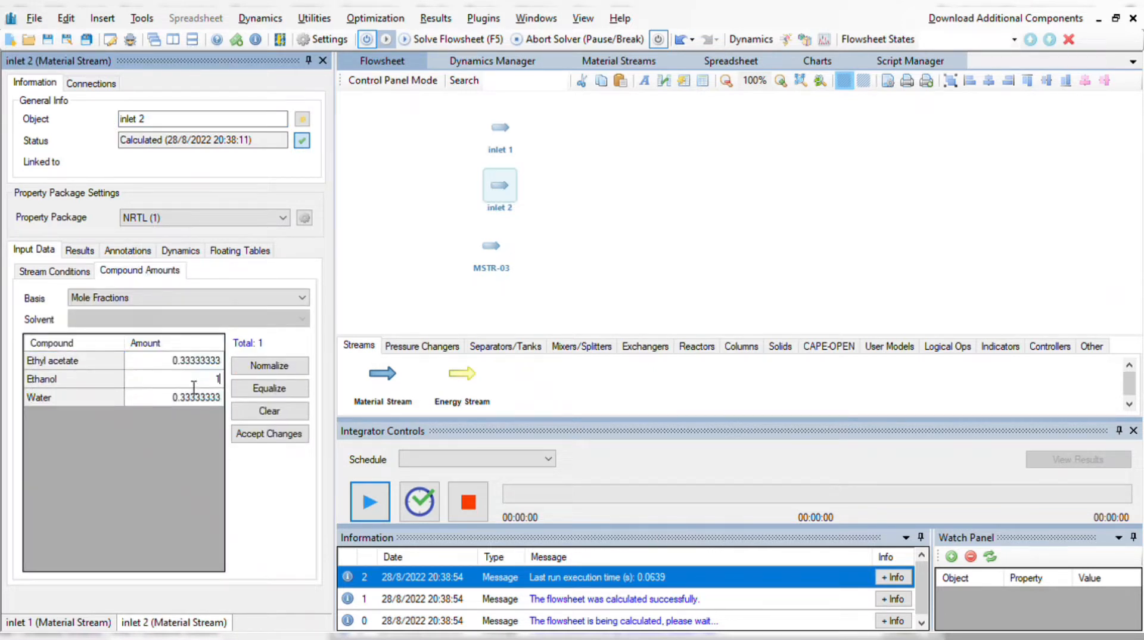
pyautogui.click(206, 362)
pyautogui.write('0')
pyautogui.click(197, 396)
pyautogui.write('0')
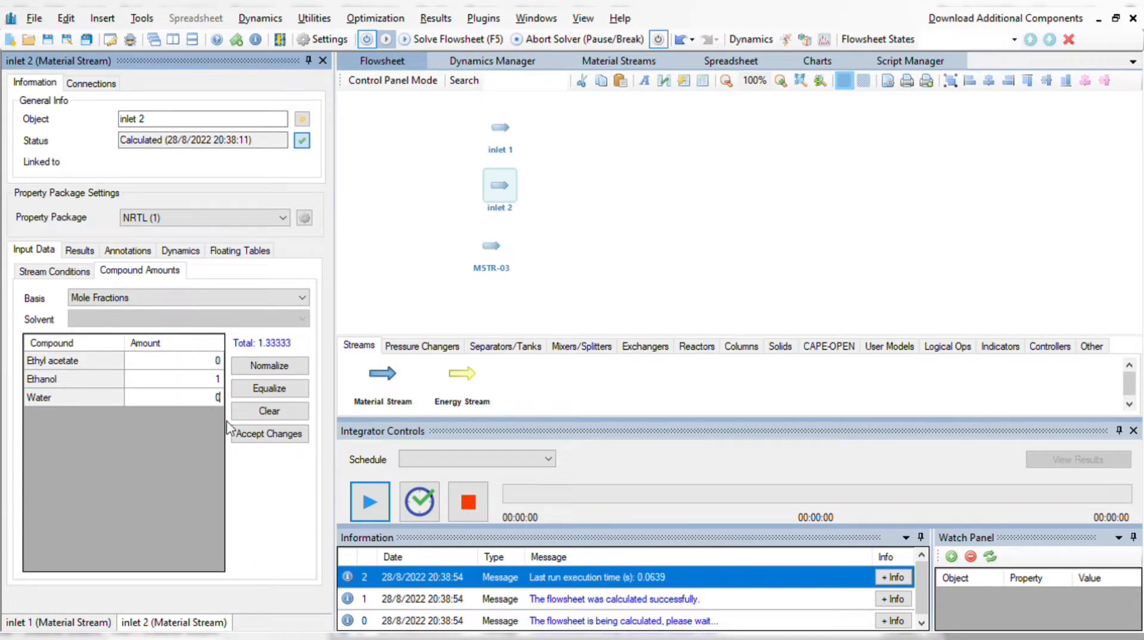
pyautogui.click(250, 435)
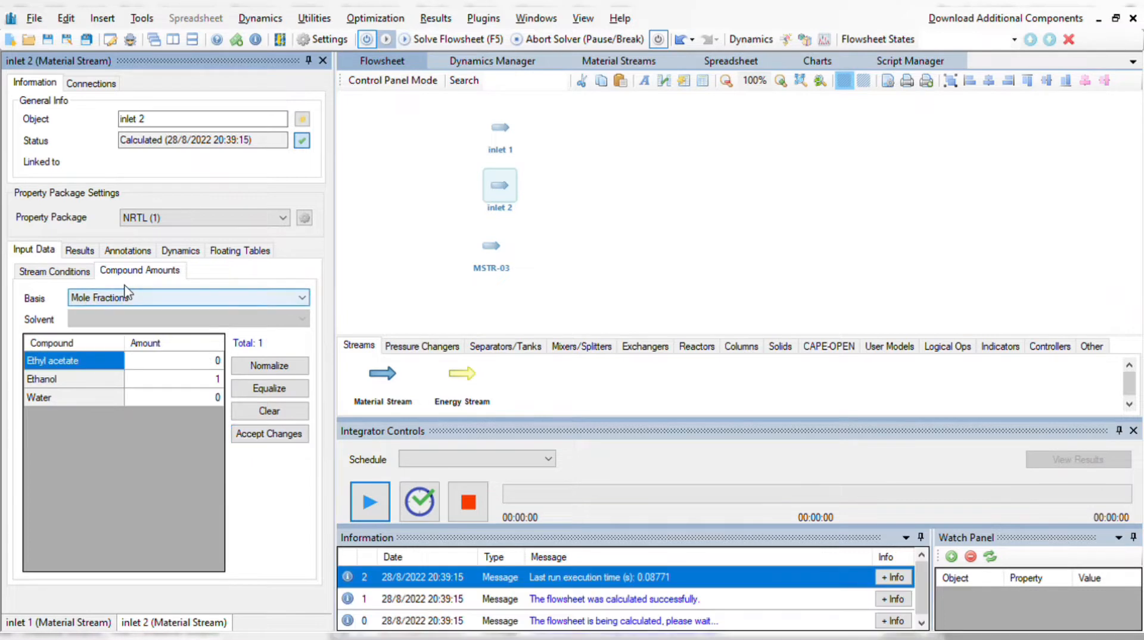
# - Set inlet 2's stream conditions to temperature 30 C, pressure 6.9 atm and molar flow 13.92 kmol/h
pyautogui.click(53, 271)
pyautogui.doubleClick(190, 320)
pyautogui.write('30')
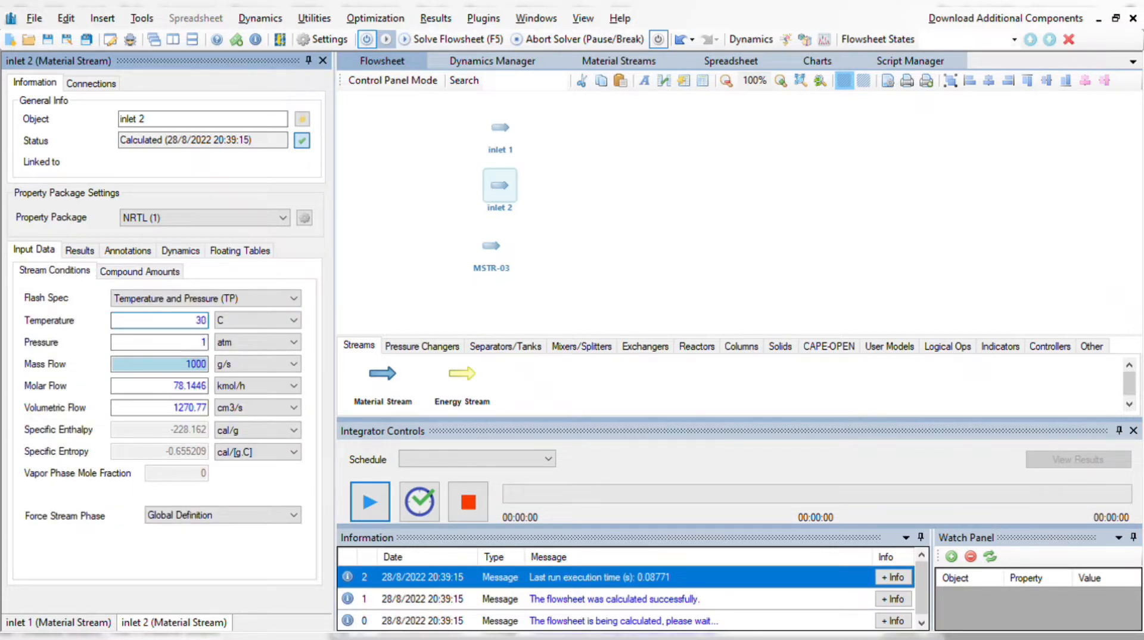
pyautogui.click(204, 345)
pyautogui.write('6')
pyautogui.press('Tab')
pyautogui.write('.9')
pyautogui.press('Return')
pyautogui.doubleClick(181, 387)
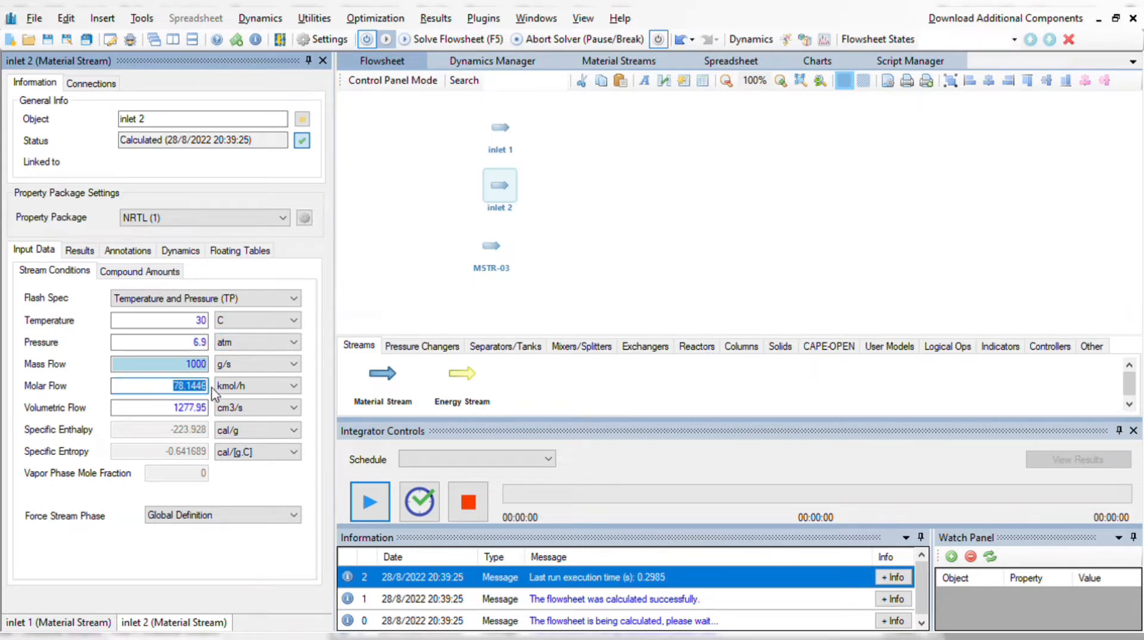
pyautogui.write('13.92')
pyautogui.moveTo(183, 386); pyautogui.dragTo(212, 393)
pyautogui.press('Return')
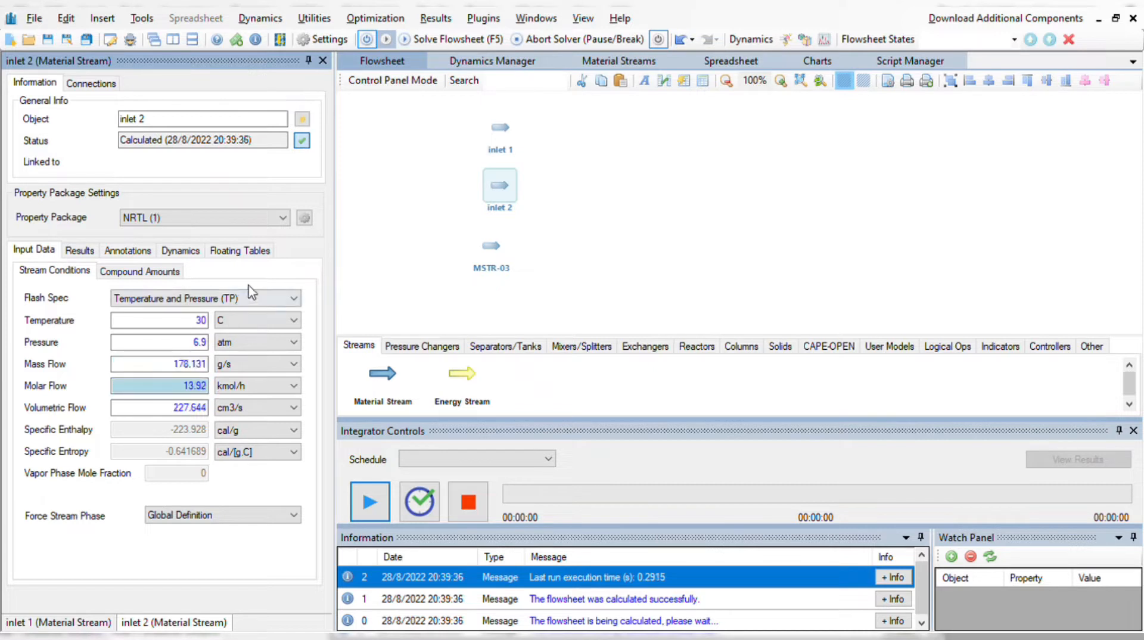
# - Open material stream MSTR-03 and rename it "inlet 3"
pyautogui.click(497, 250)
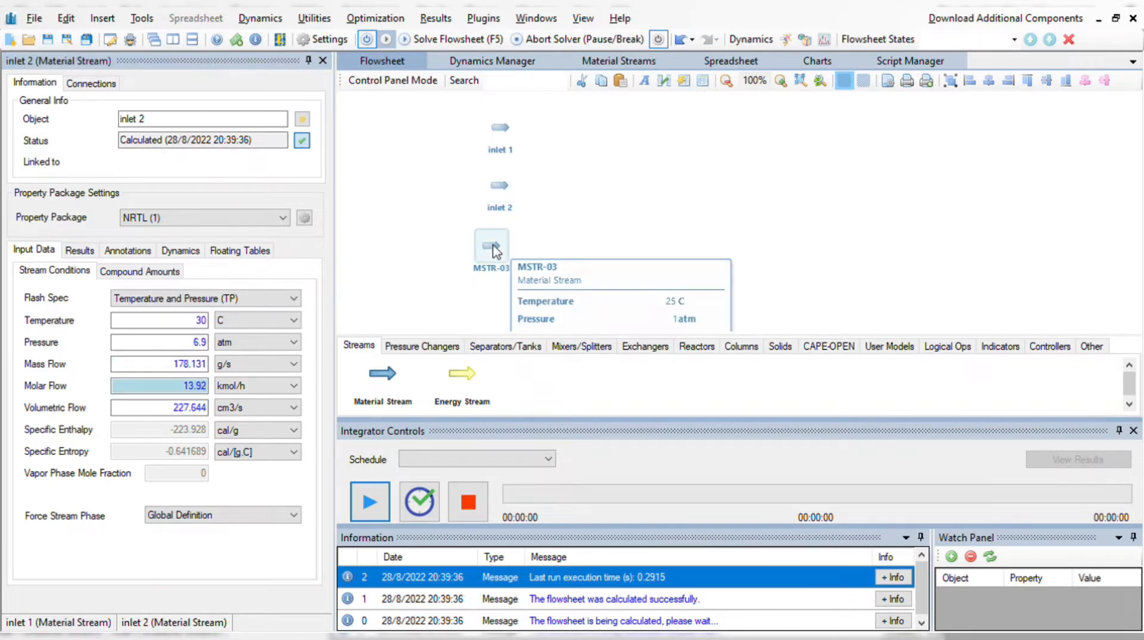
pyautogui.doubleClick(494, 251)
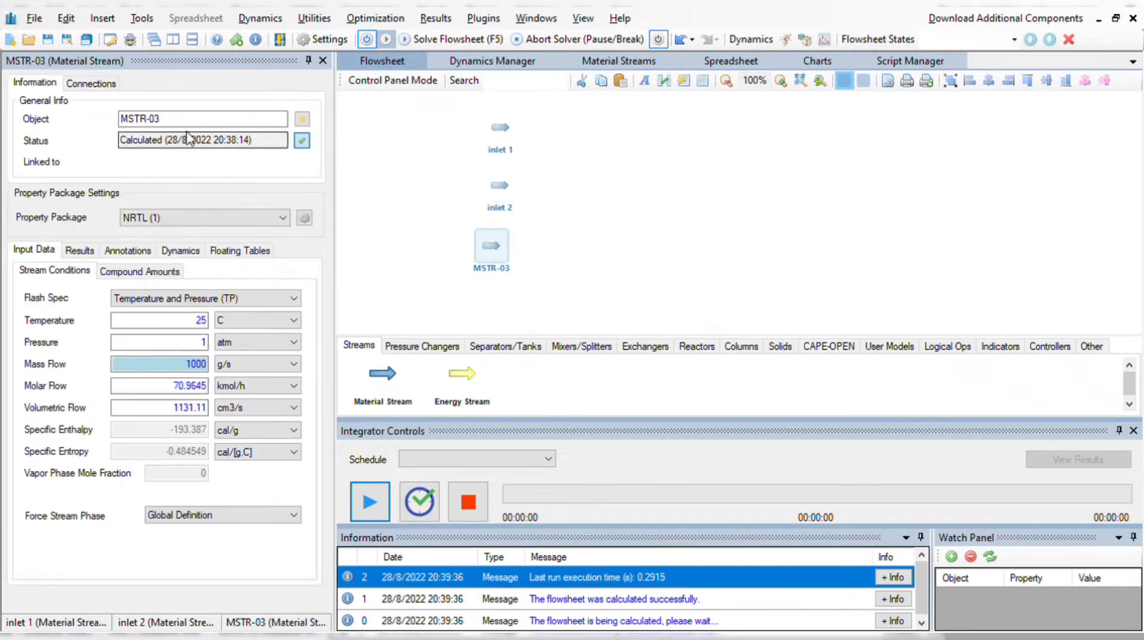
pyautogui.moveTo(182, 126); pyautogui.dragTo(121, 122)
pyautogui.press('BackSpace')
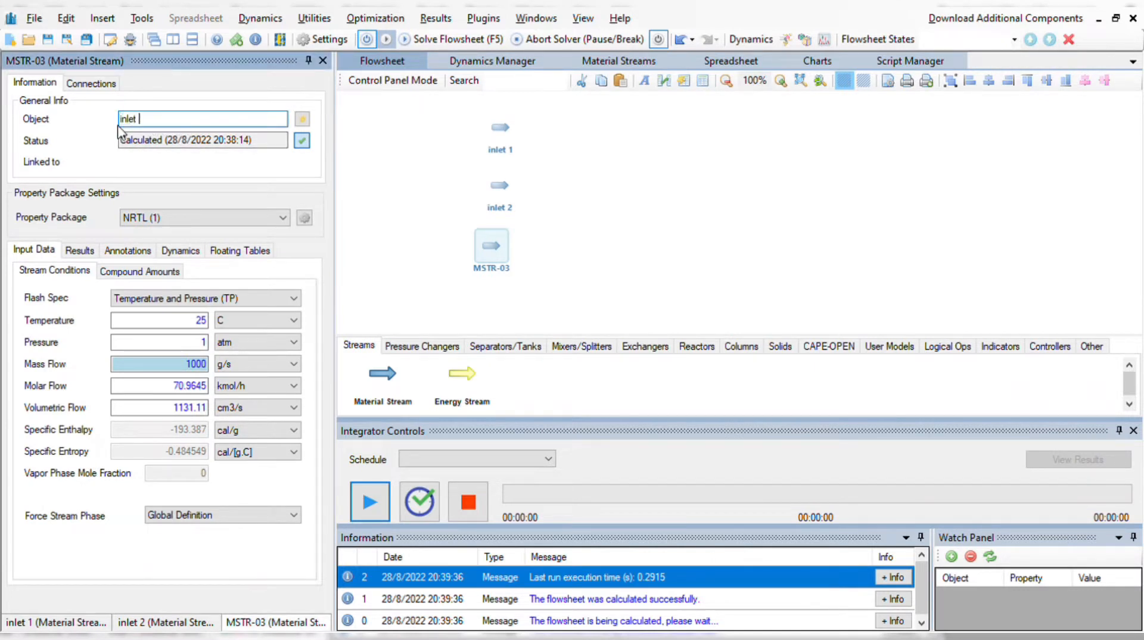
pyautogui.press('Return')
# - Set inlet 3's mole fractions to 0 for ethyl acetate and ethanol and 1 for water, and accept the changes
pyautogui.click(150, 272)
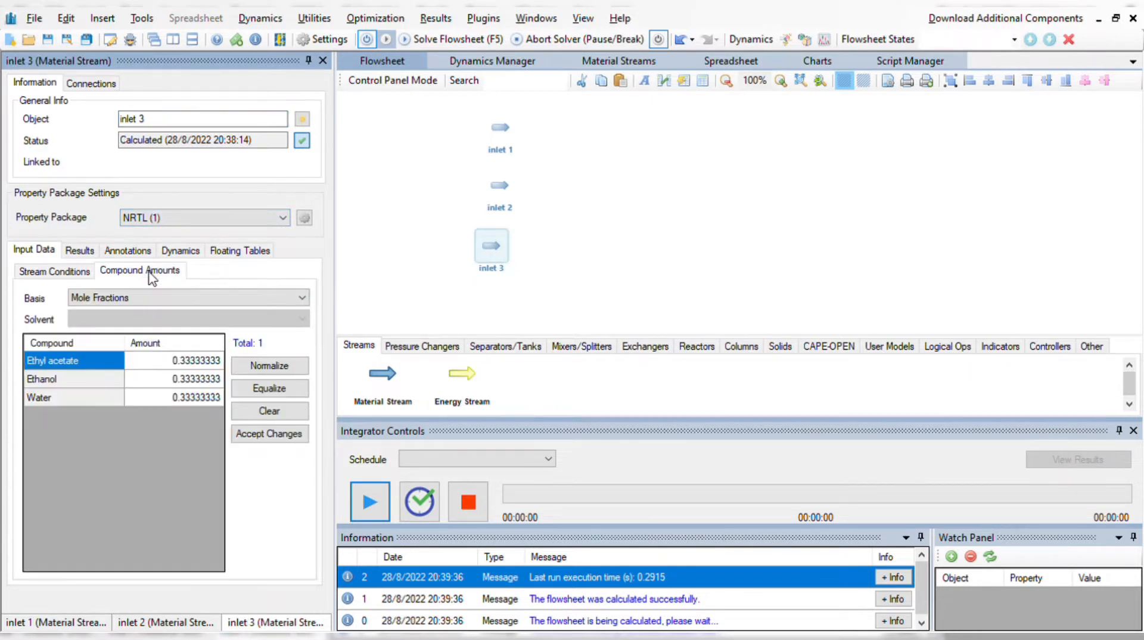
pyautogui.click(194, 360)
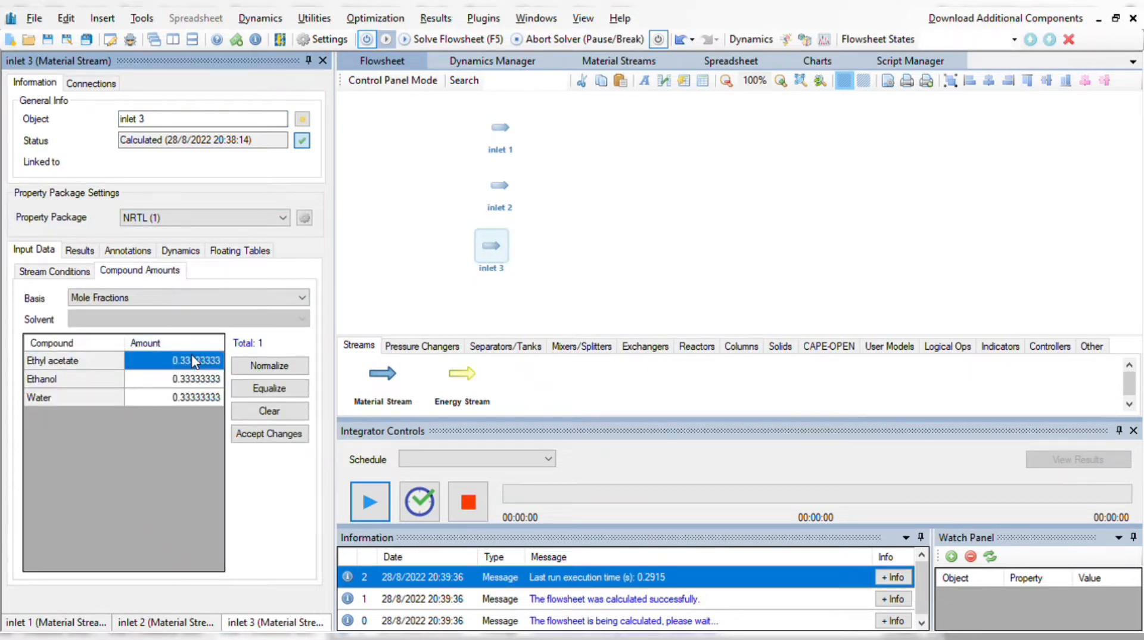
pyautogui.write('0')
pyautogui.click(188, 380)
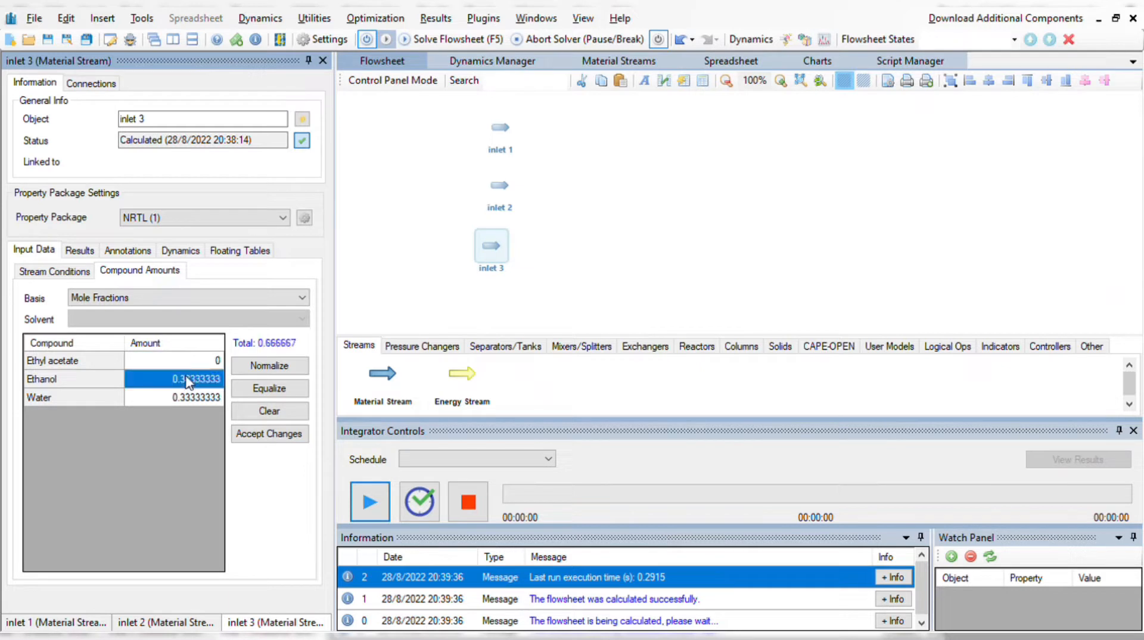
pyautogui.write('0')
pyautogui.click(187, 398)
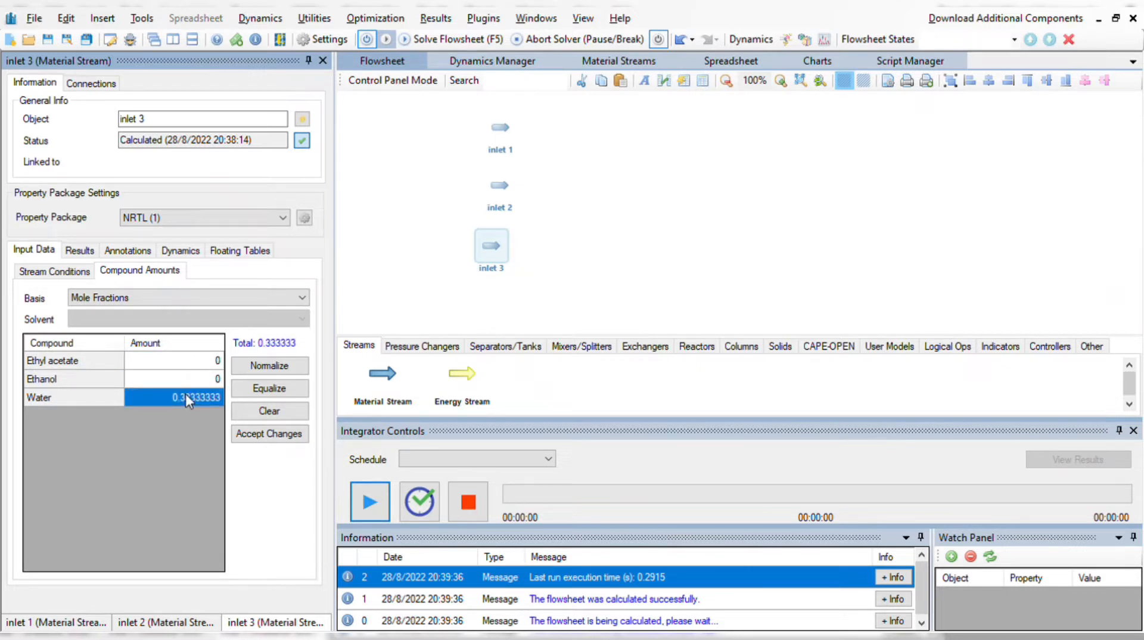
pyautogui.write('1')
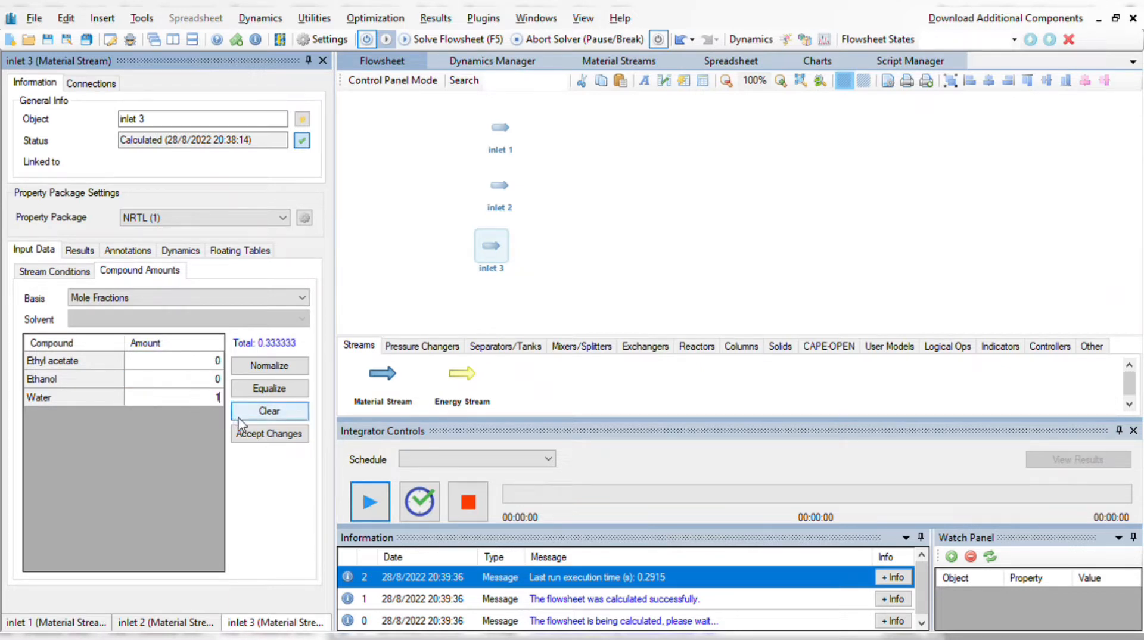
pyautogui.click(247, 433)
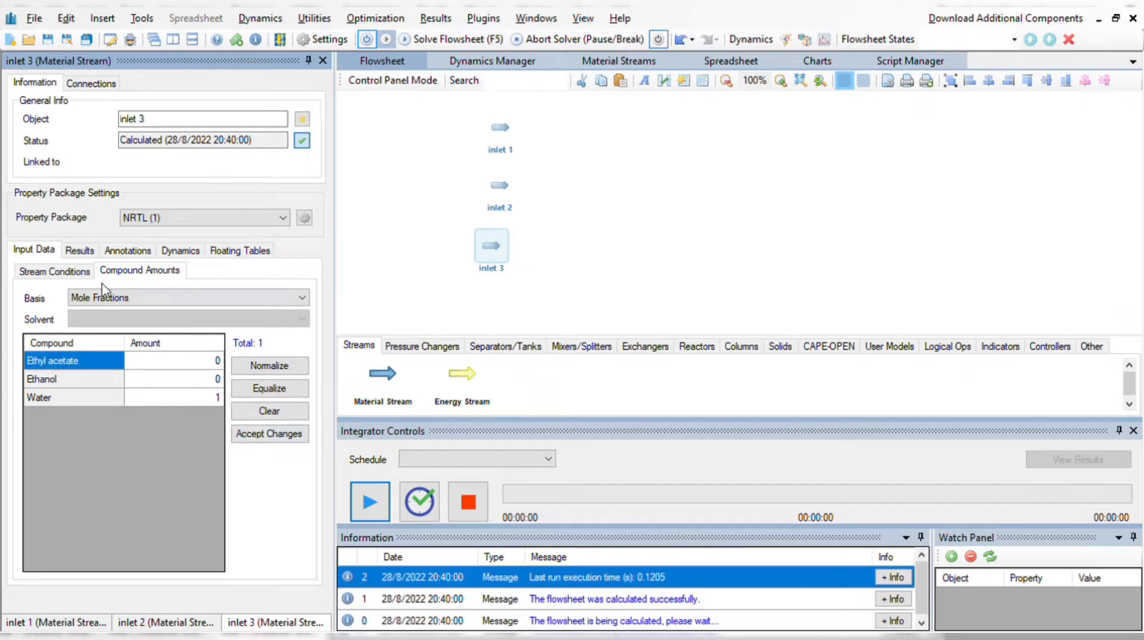
# - Set inlet 3's stream conditions to temperature 30 C, pressure 6.9 atm and molar flow 87.96 kmol/h
pyautogui.click(59, 272)
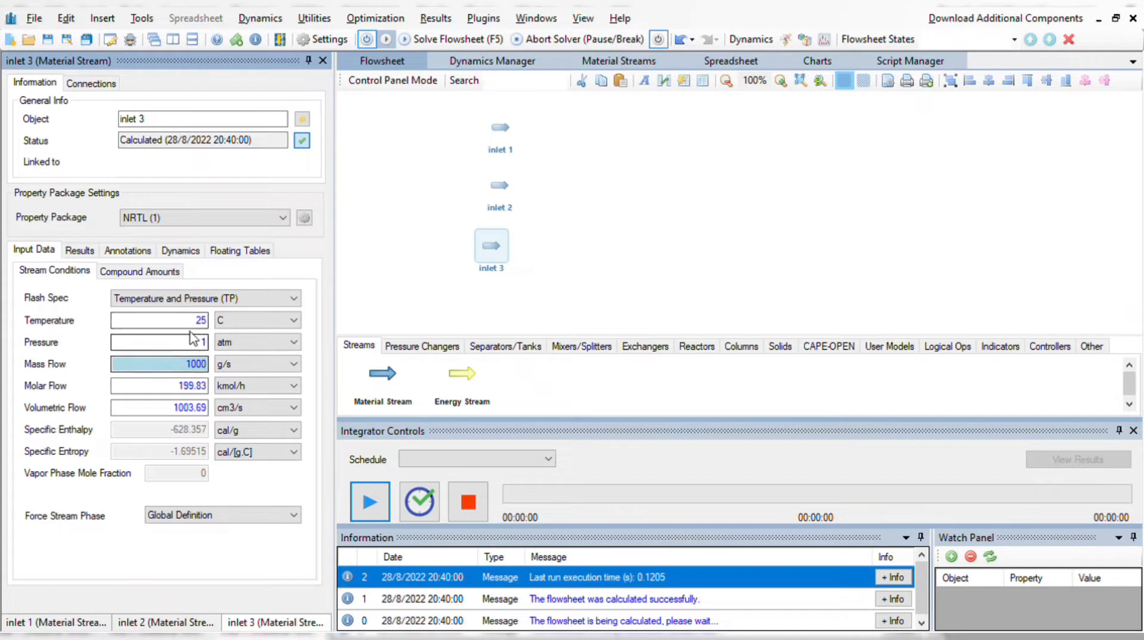
pyautogui.doubleClick(199, 320)
pyautogui.write('30')
pyautogui.press('Return')
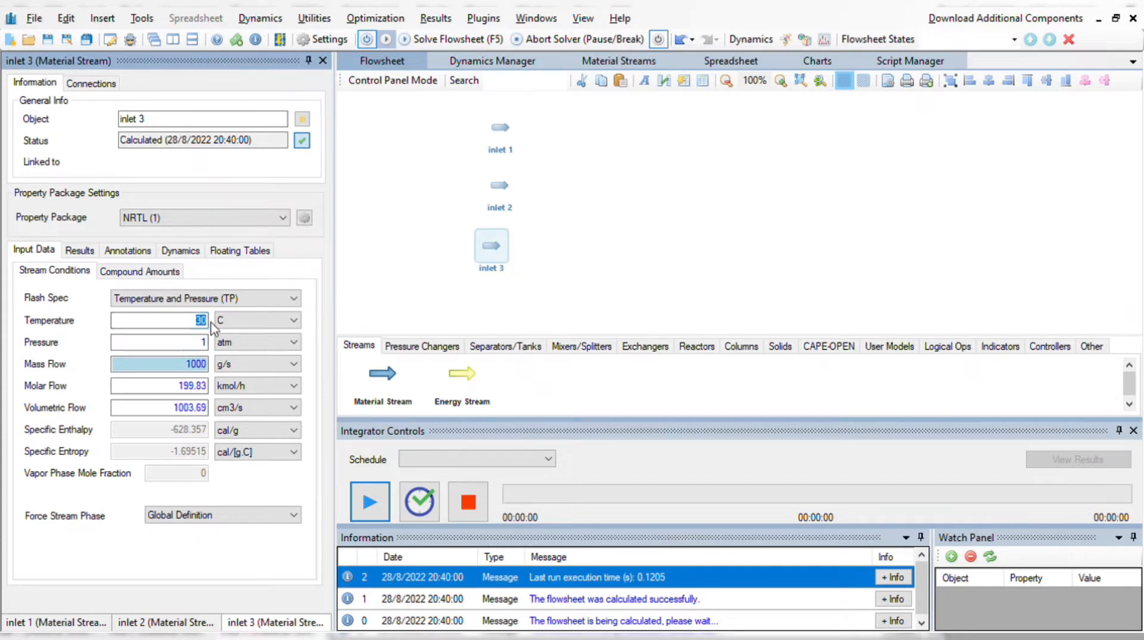
pyautogui.doubleClick(201, 342)
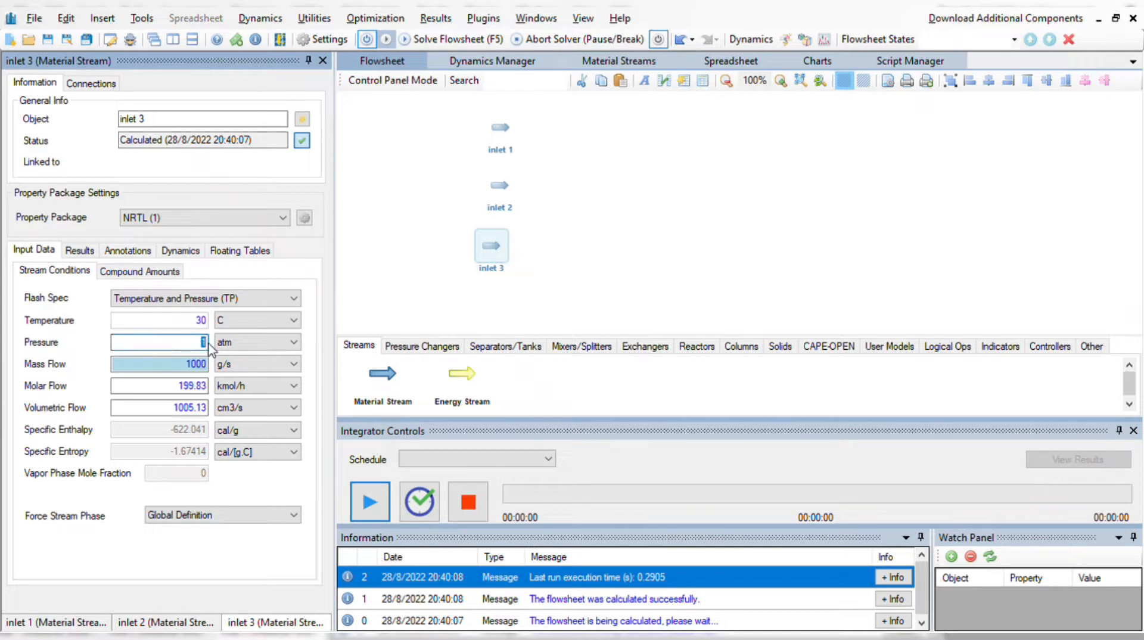
pyautogui.write('6.9')
pyautogui.press('Return')
pyautogui.click(184, 388)
pyautogui.doubleClick(184, 387)
pyautogui.write('87')
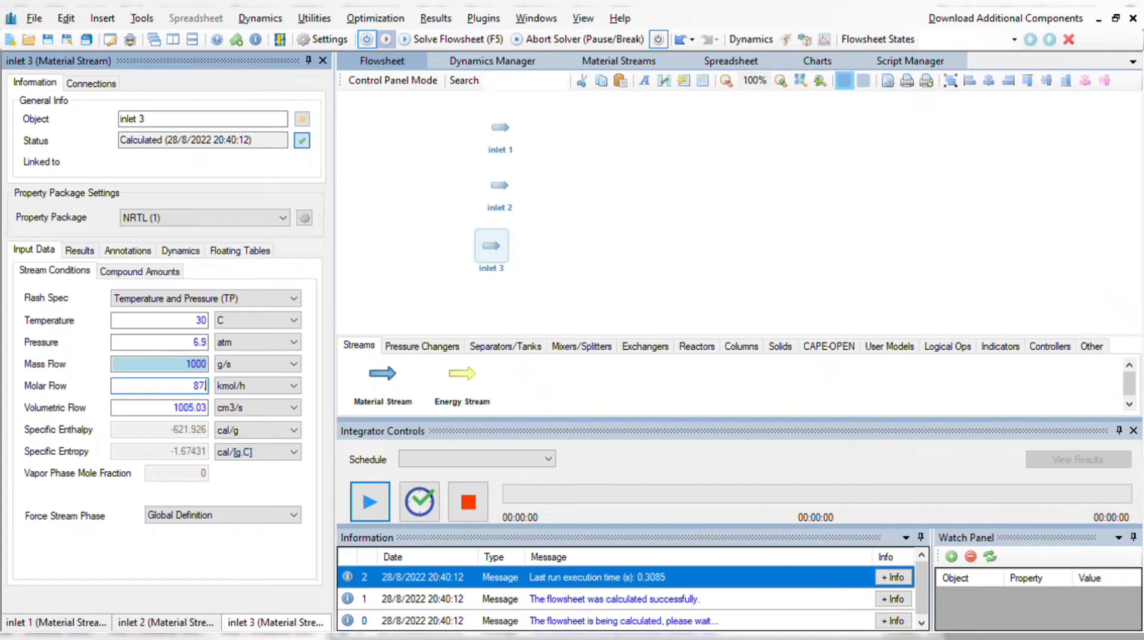
pyautogui.write('.96')
pyautogui.doubleClick(206, 385)
pyautogui.press('Return')
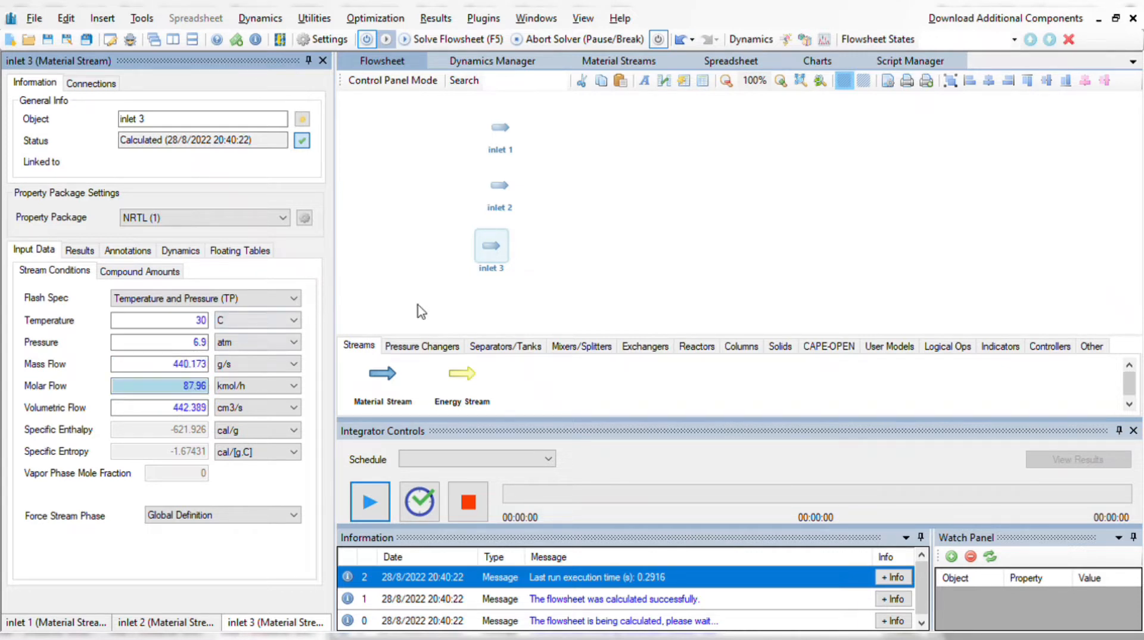
# - Add a Stream Mixer to the flowsheet to the right of the three inlet streams
pyautogui.click(577, 346)
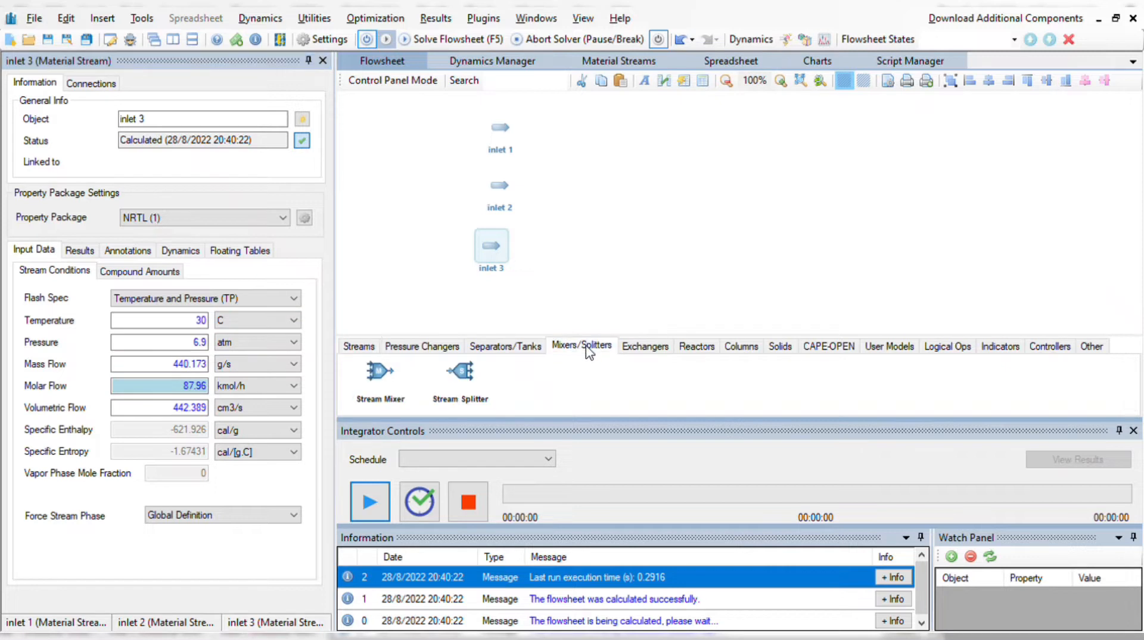
pyautogui.moveTo(378, 373); pyautogui.dragTo(642, 179)
pyautogui.click(642, 180)
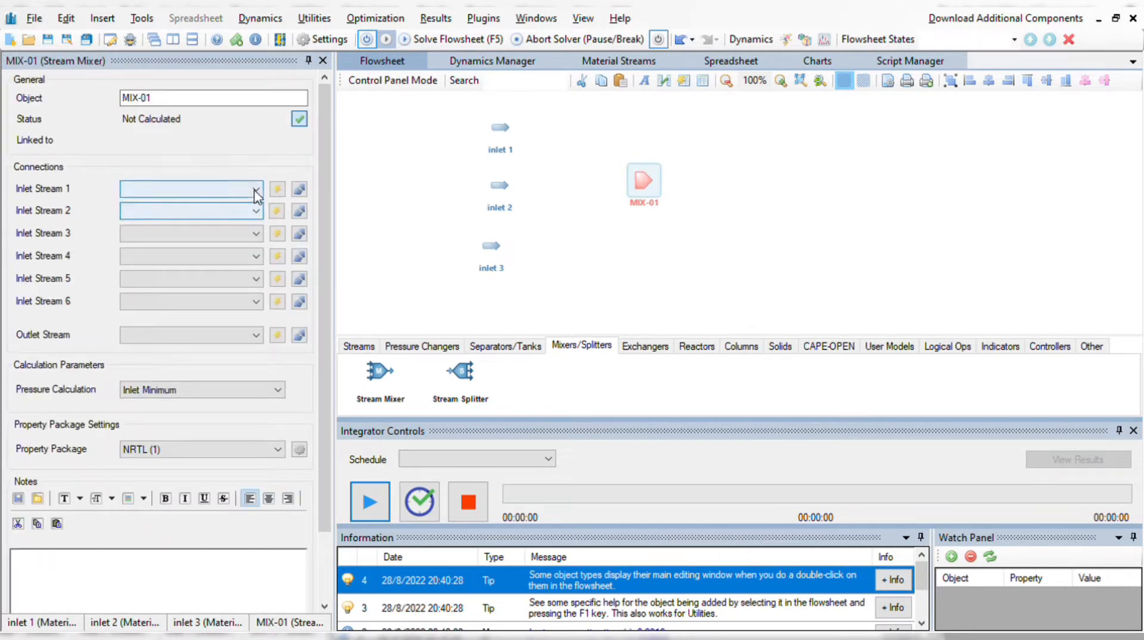
# - Connect inlet 1, inlet 2 and inlet 3 as the mixer's inlet streams 1, 2 and 3
pyautogui.click(253, 190)
pyautogui.click(244, 209)
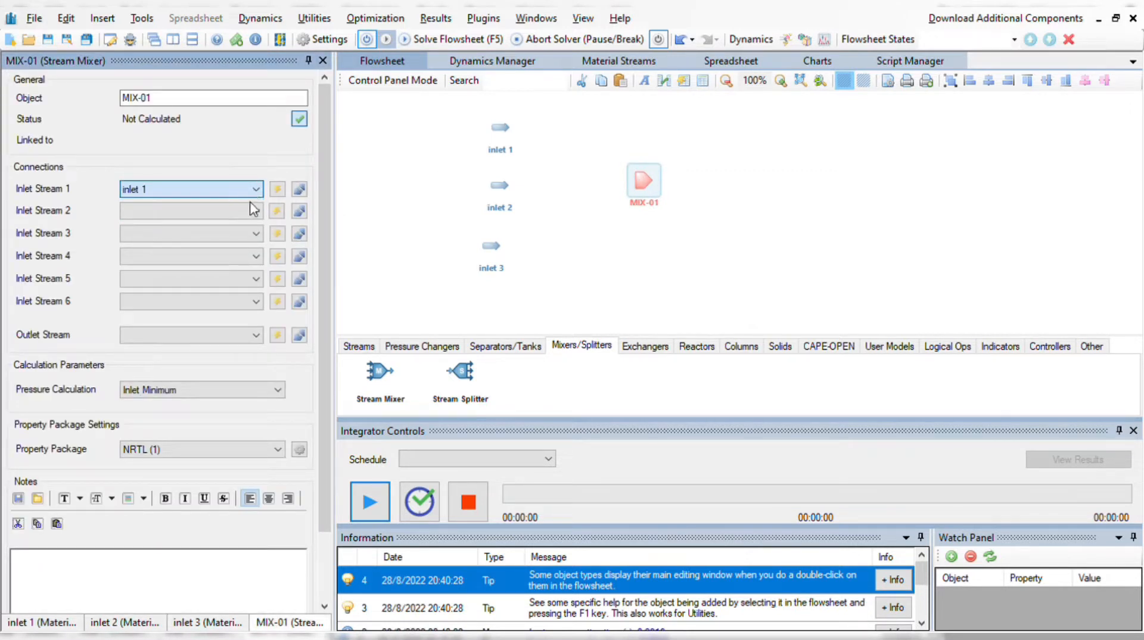
pyautogui.click(257, 212)
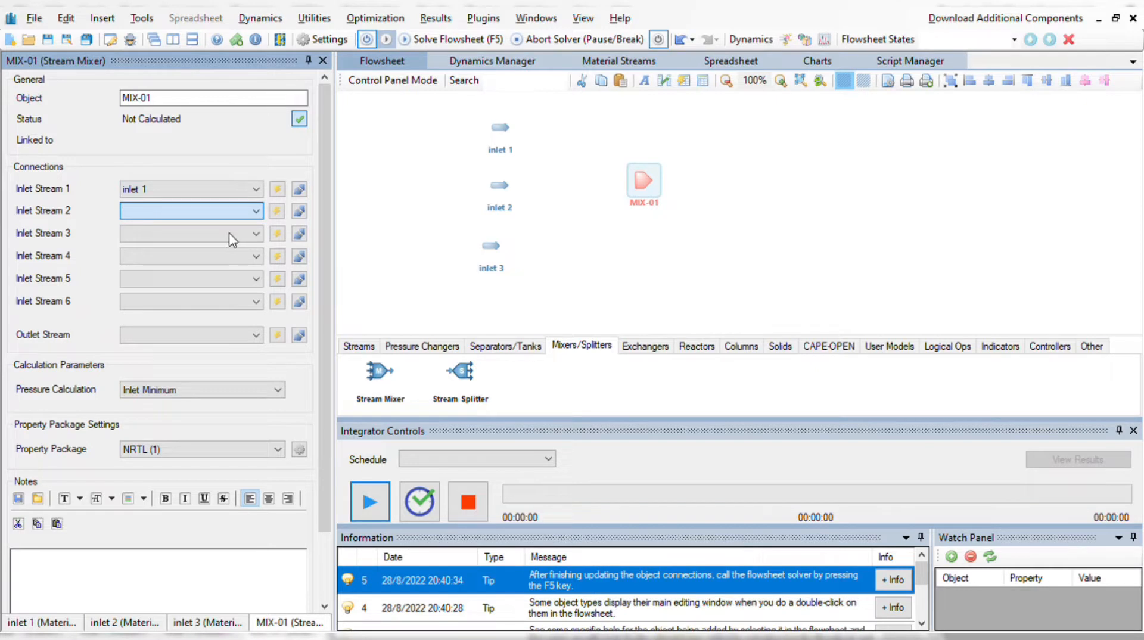
pyautogui.click(231, 238)
pyautogui.click(256, 233)
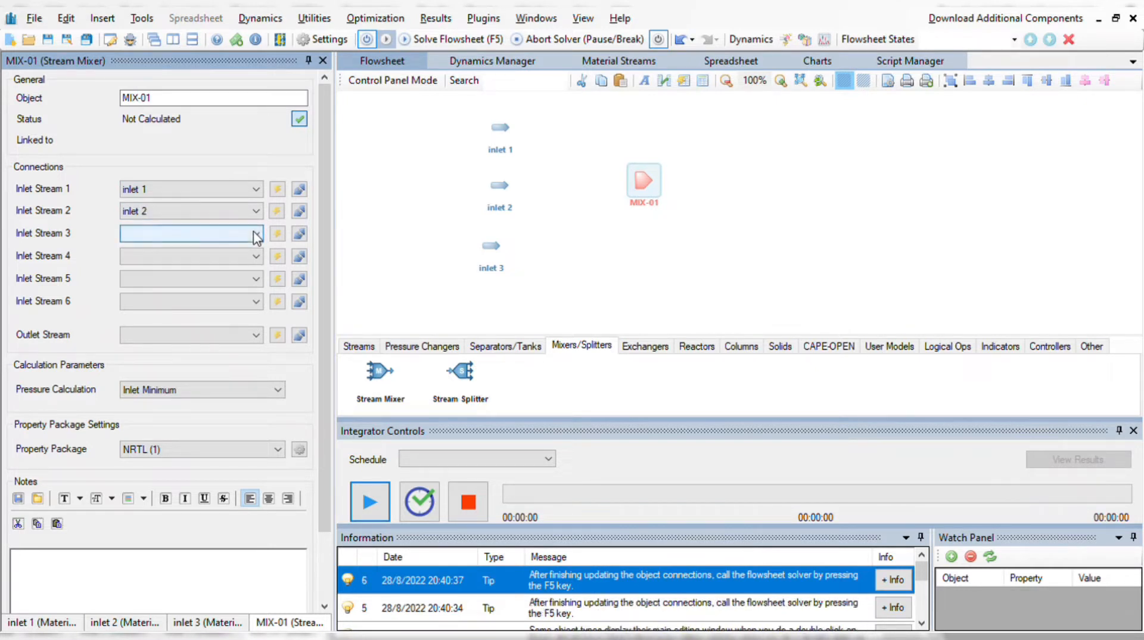
pyautogui.click(203, 271)
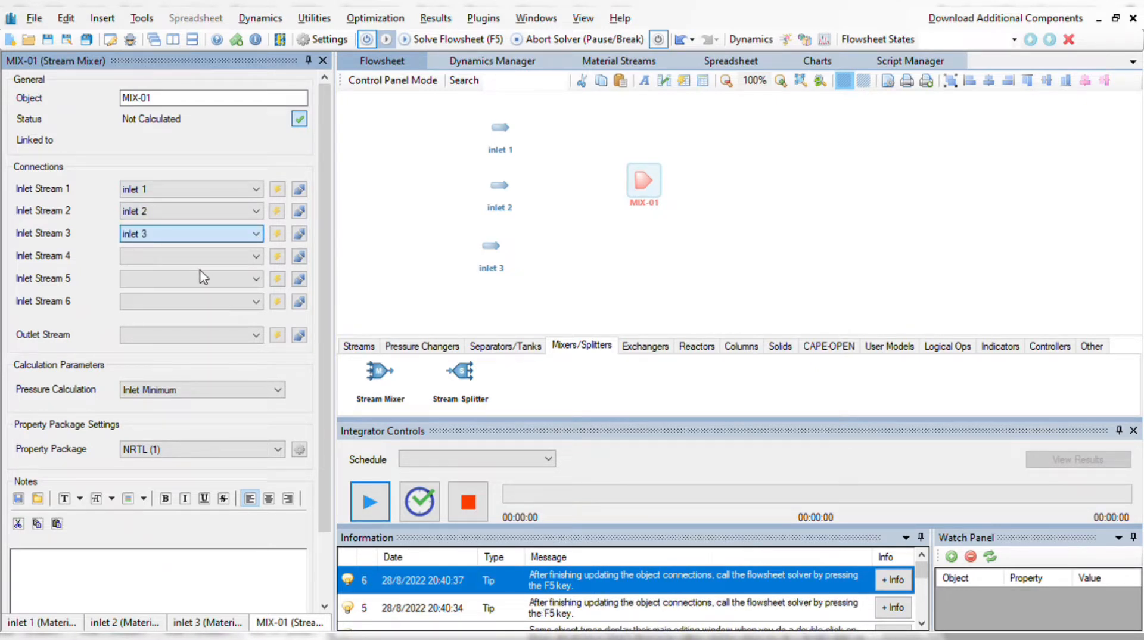
# - Add a material stream to the right of the mixer and rename it "Stream 1"
pyautogui.click(373, 348)
pyautogui.moveTo(383, 374); pyautogui.dragTo(755, 194)
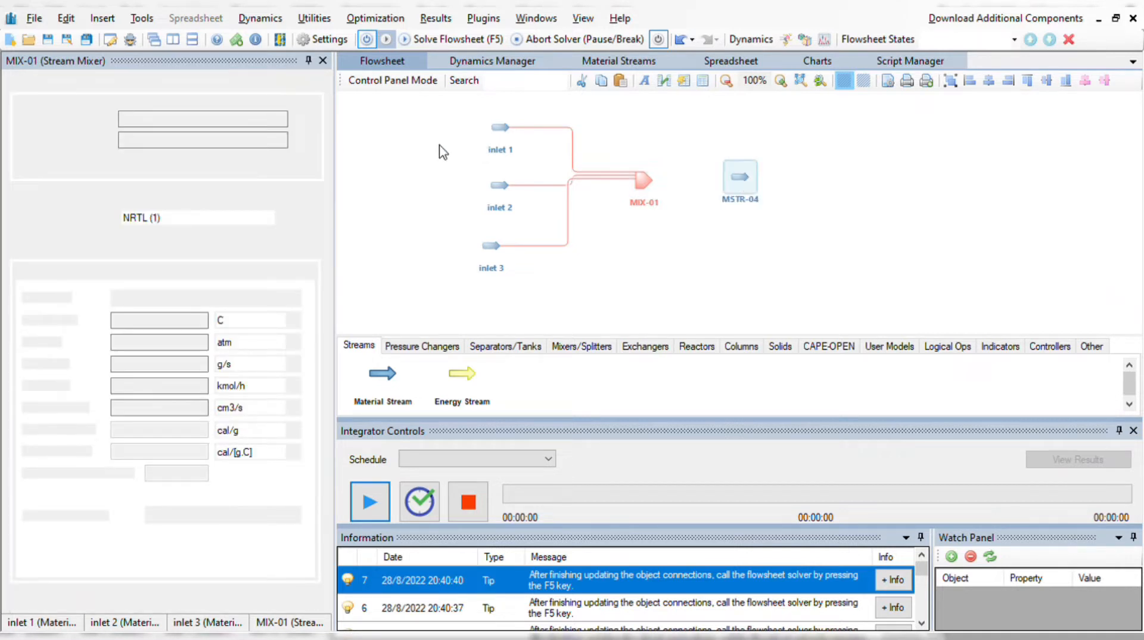
pyautogui.doubleClick(131, 127)
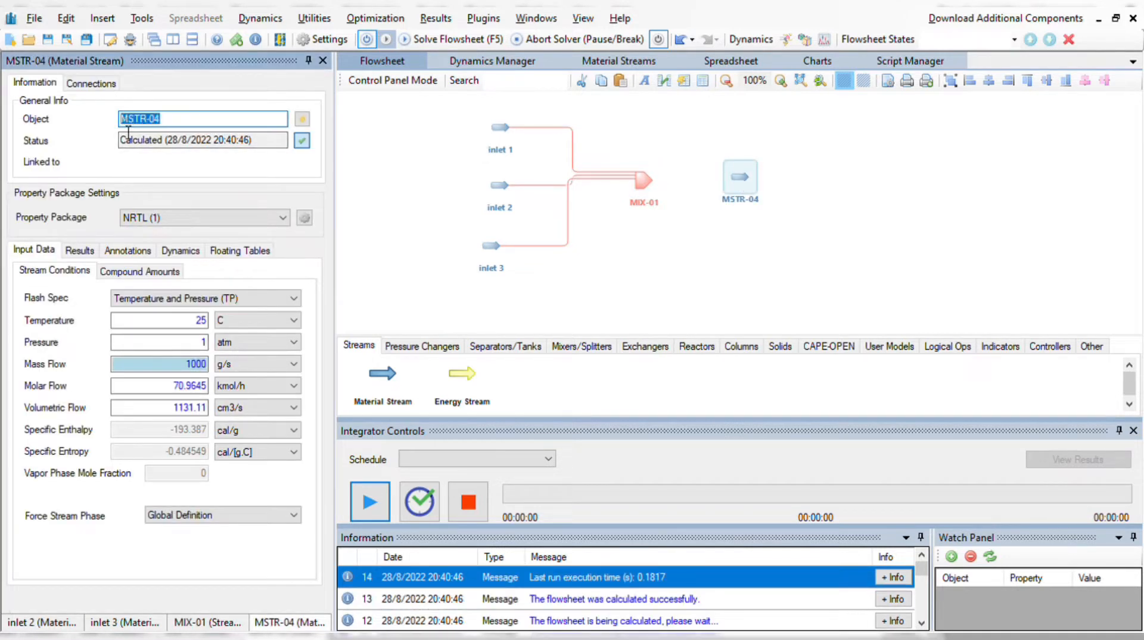
pyautogui.write('S')
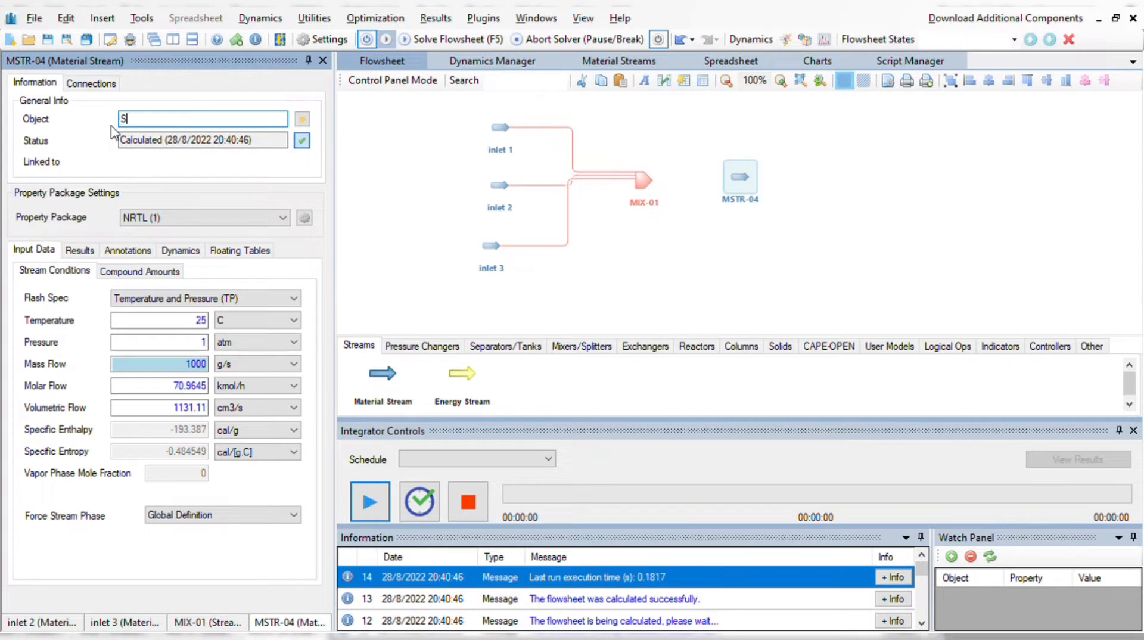
pyautogui.write('tream 1')
pyautogui.press('Return')
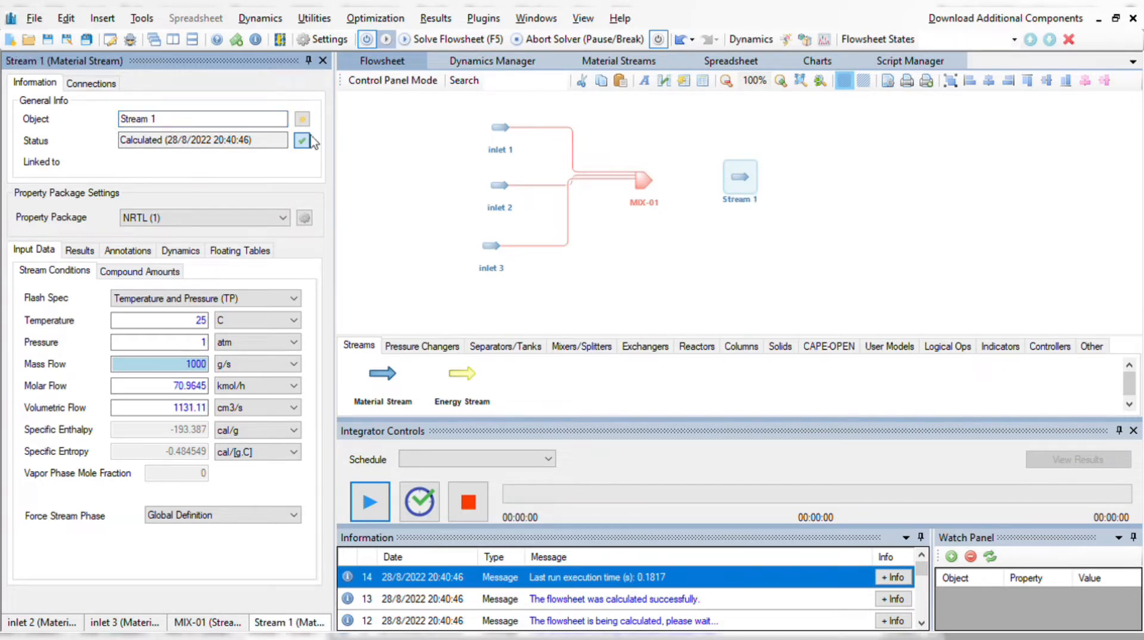
# - Connect Stream 1 as the mixer's outlet stream and solve the flowsheet
pyautogui.click(649, 186)
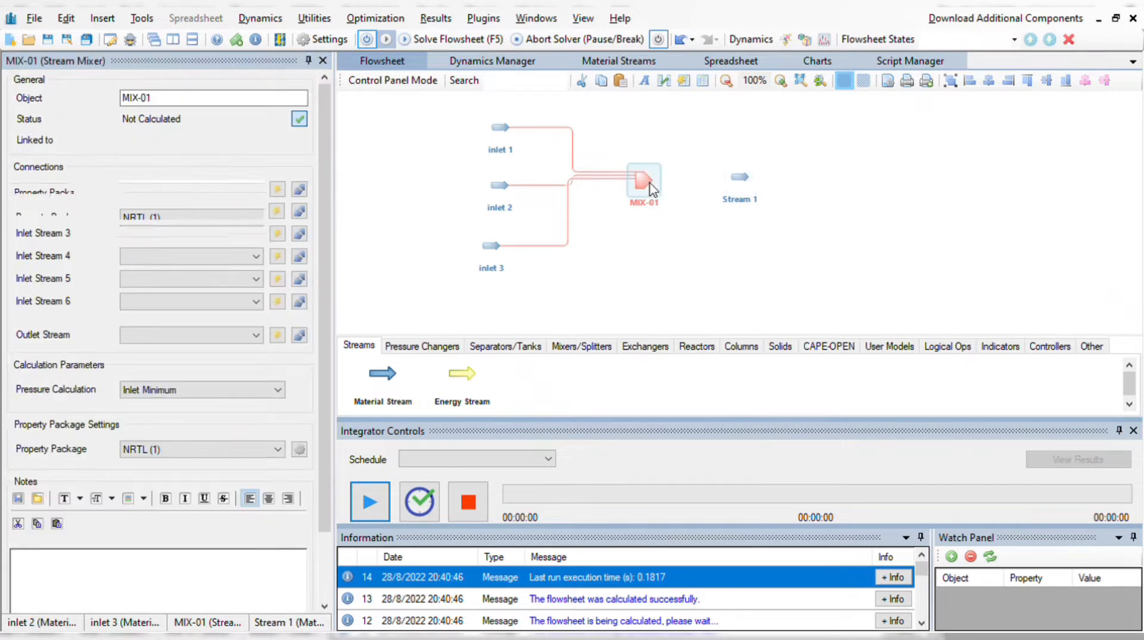
pyautogui.click(240, 335)
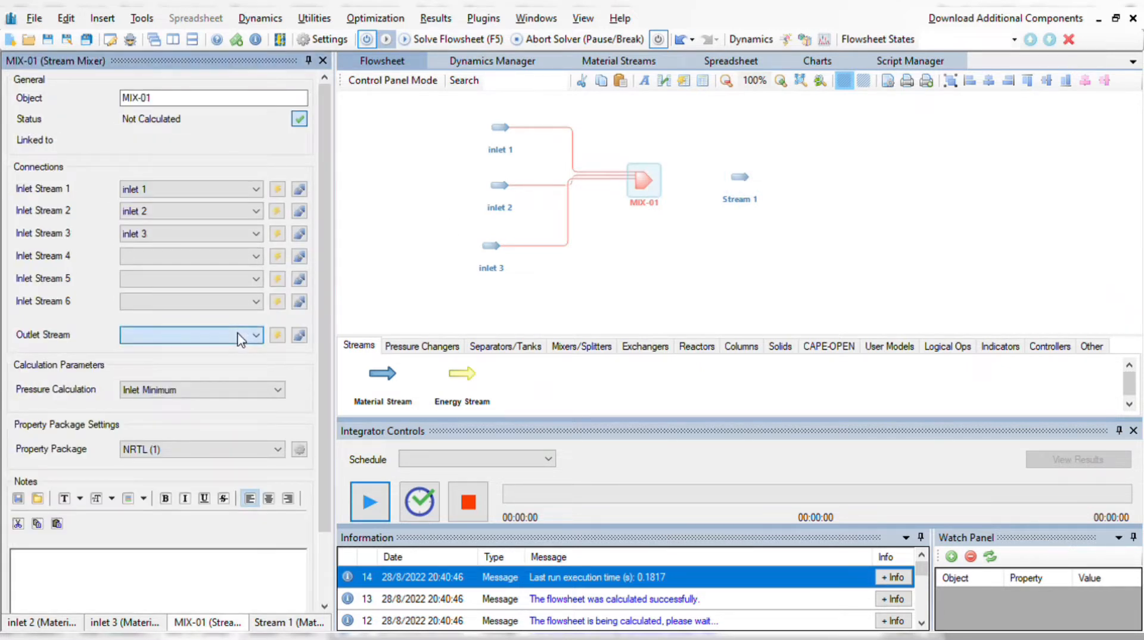
pyautogui.press('Down')
pyautogui.click(560, 272)
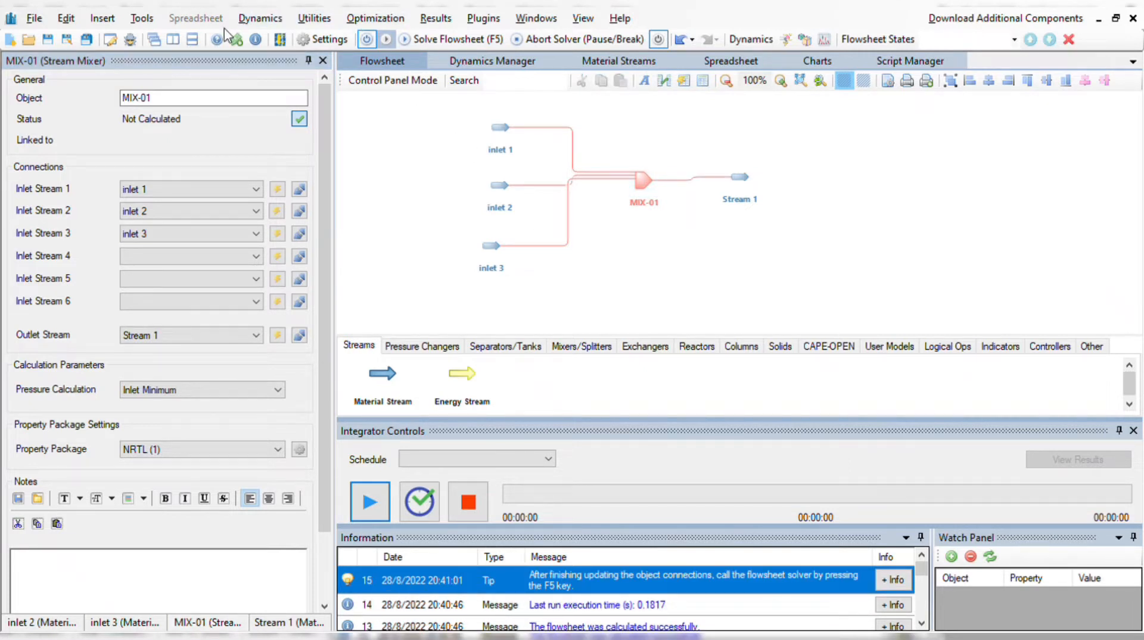
pyautogui.click(432, 40)
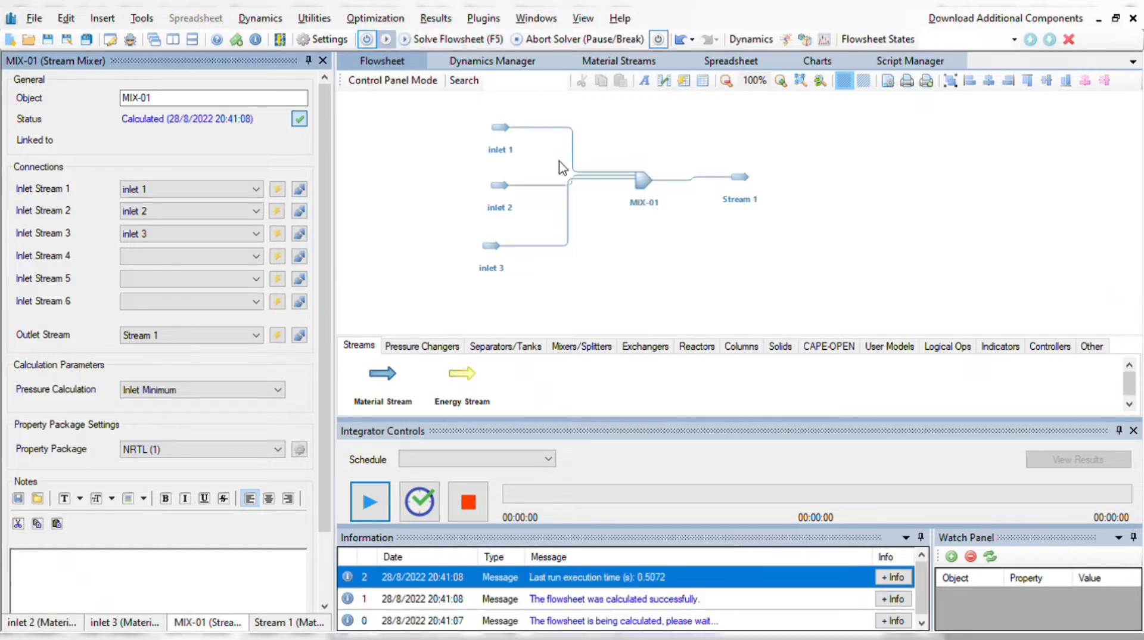
# - Examine Stream 1's calculated stream conditions and compound mole fractions
pyautogui.click(739, 180)
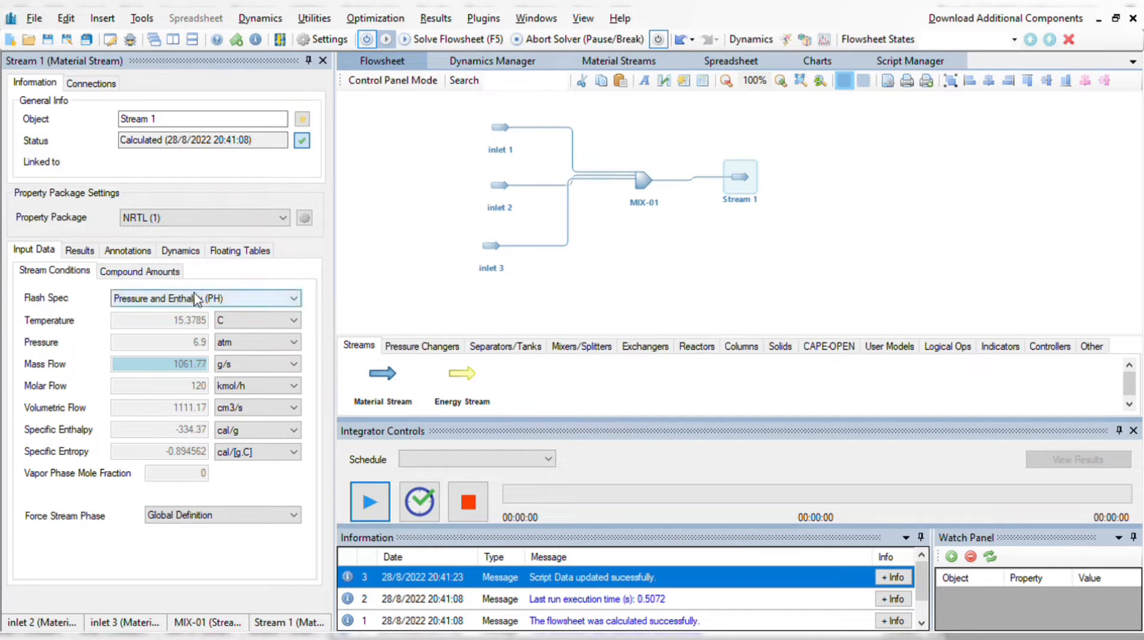
pyautogui.click(154, 276)
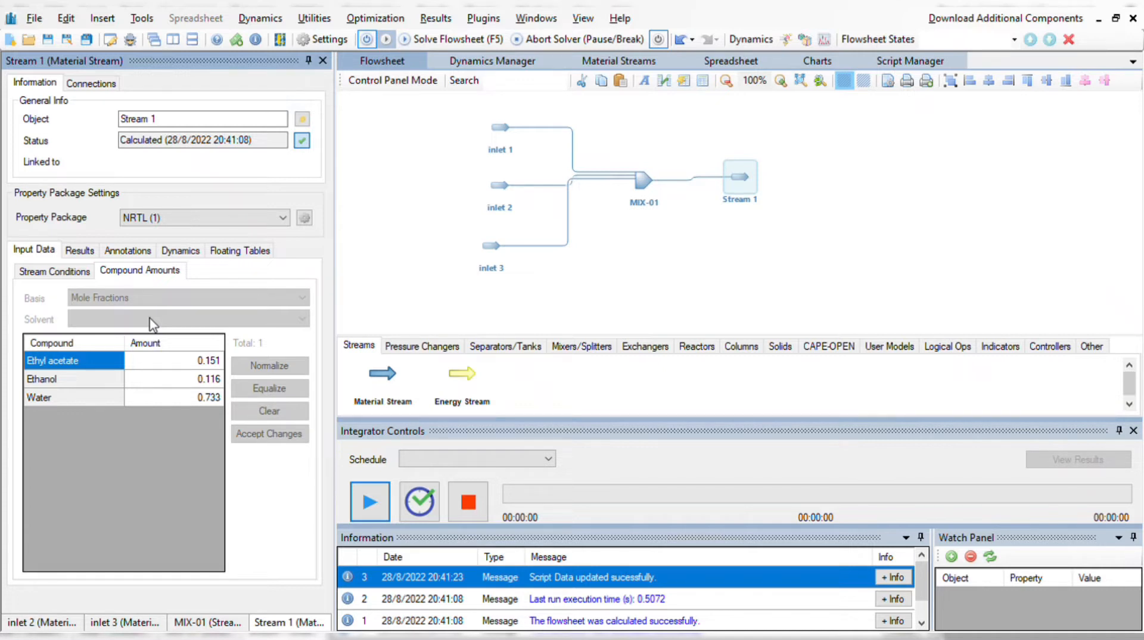
pyautogui.click(79, 274)
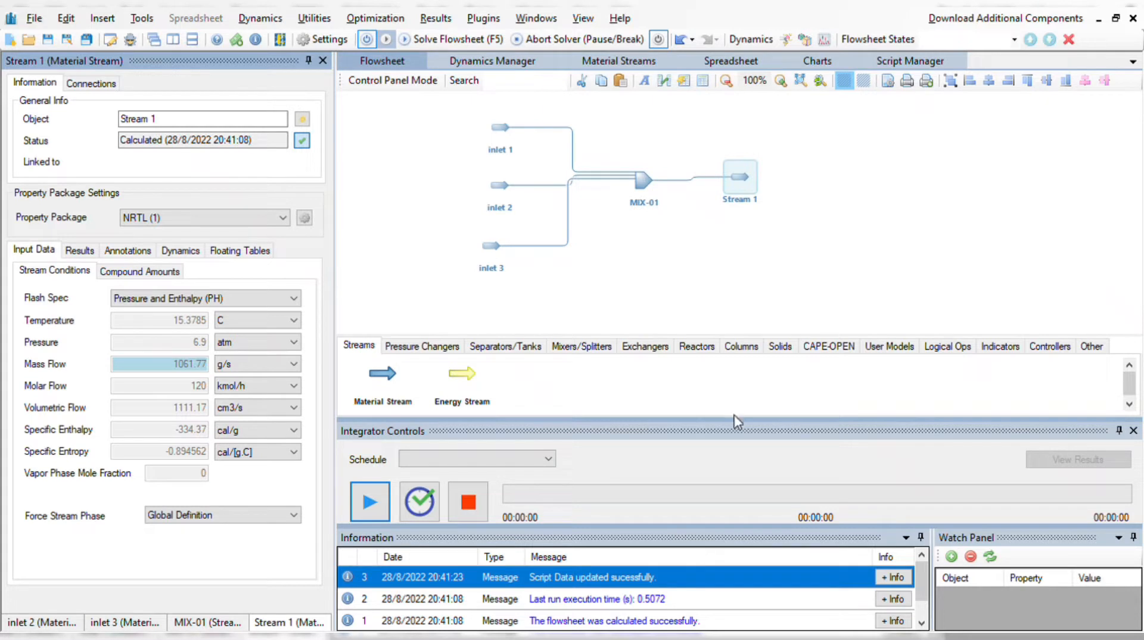
# - Enlarge the flowsheet area and place a new material stream below inlet 3
pyautogui.moveTo(759, 535); pyautogui.dragTo(757, 547)
pyautogui.moveTo(386, 502); pyautogui.dragTo(483, 310)
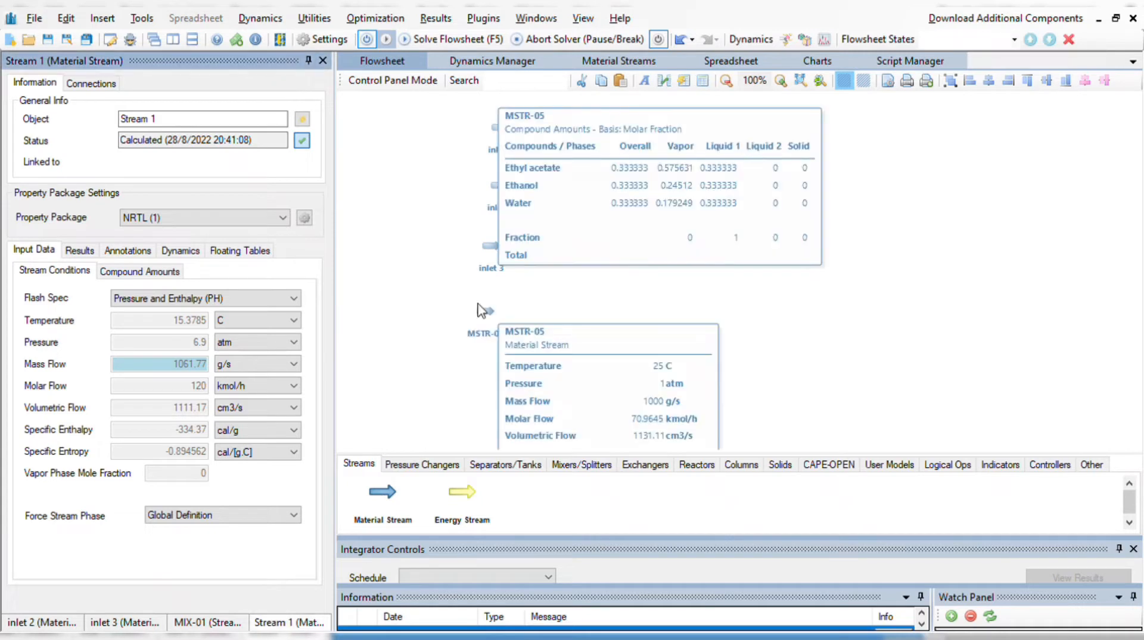
# - Place two further material streams below MSTR-05 and rename MSTR-05 to "inlet 4"
pyautogui.moveTo(393, 495); pyautogui.dragTo(480, 430)
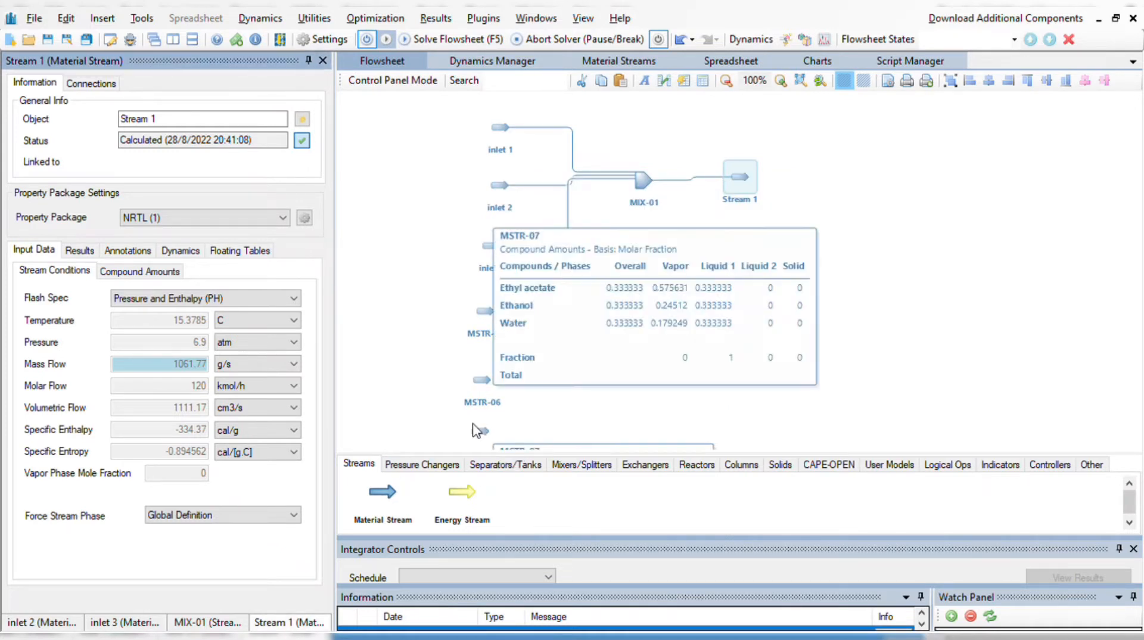
pyautogui.click(484, 325)
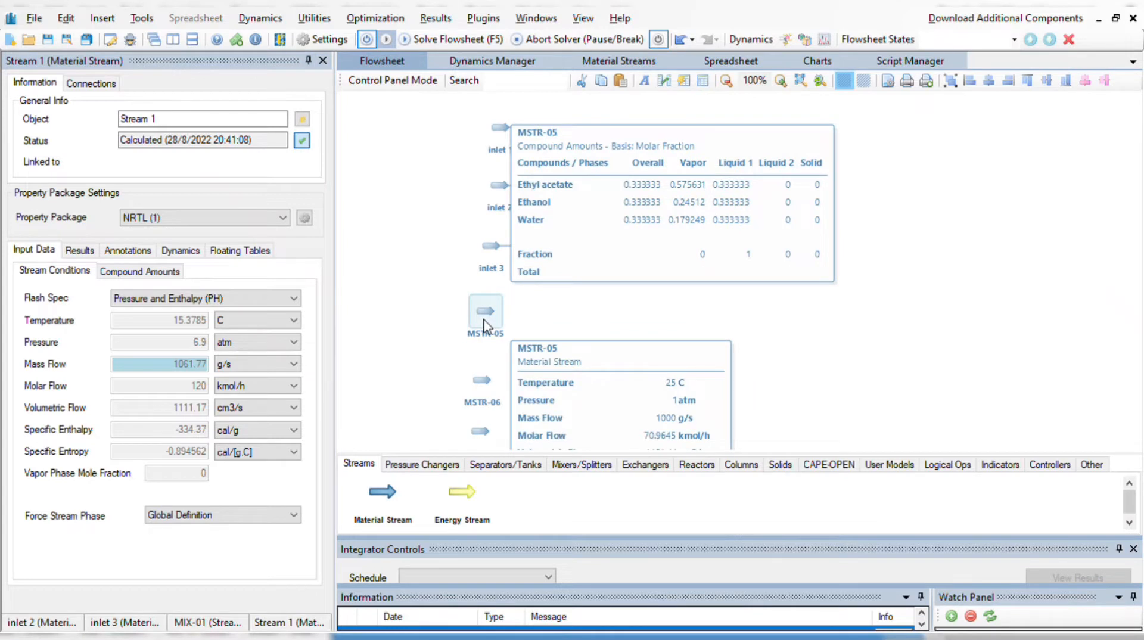
pyautogui.moveTo(173, 119); pyautogui.dragTo(116, 127)
pyautogui.write('inlet ')
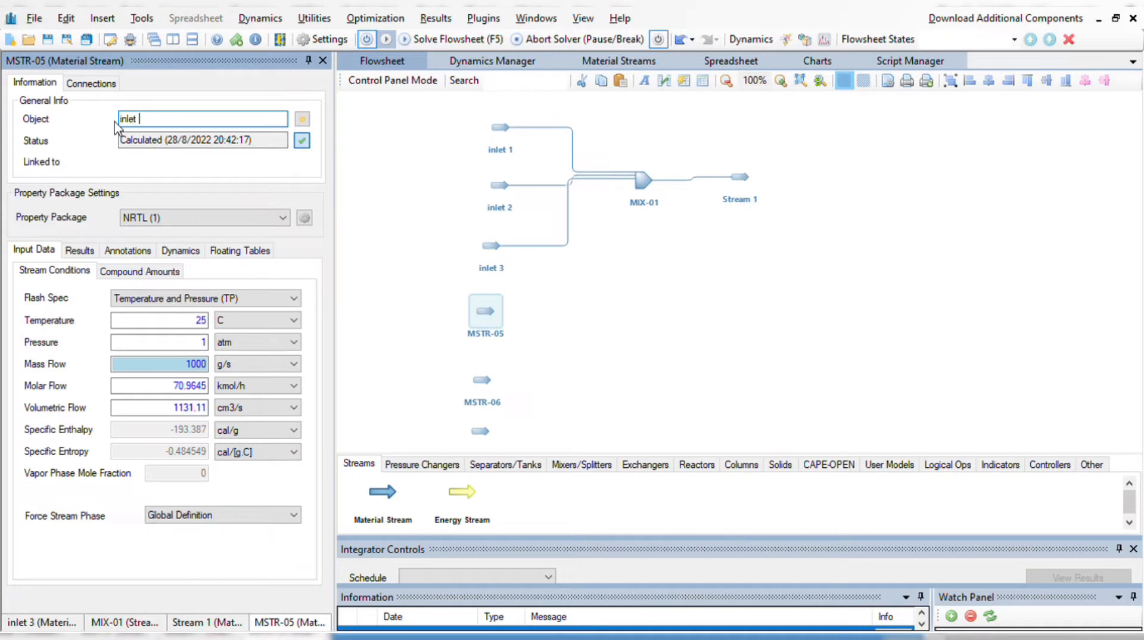
pyautogui.write('4')
pyautogui.press('Return')
# - Set inlet 4's mole fractions to 1 for ethyl acetate and 0 for ethanol and water, and accept the composition
pyautogui.click(167, 272)
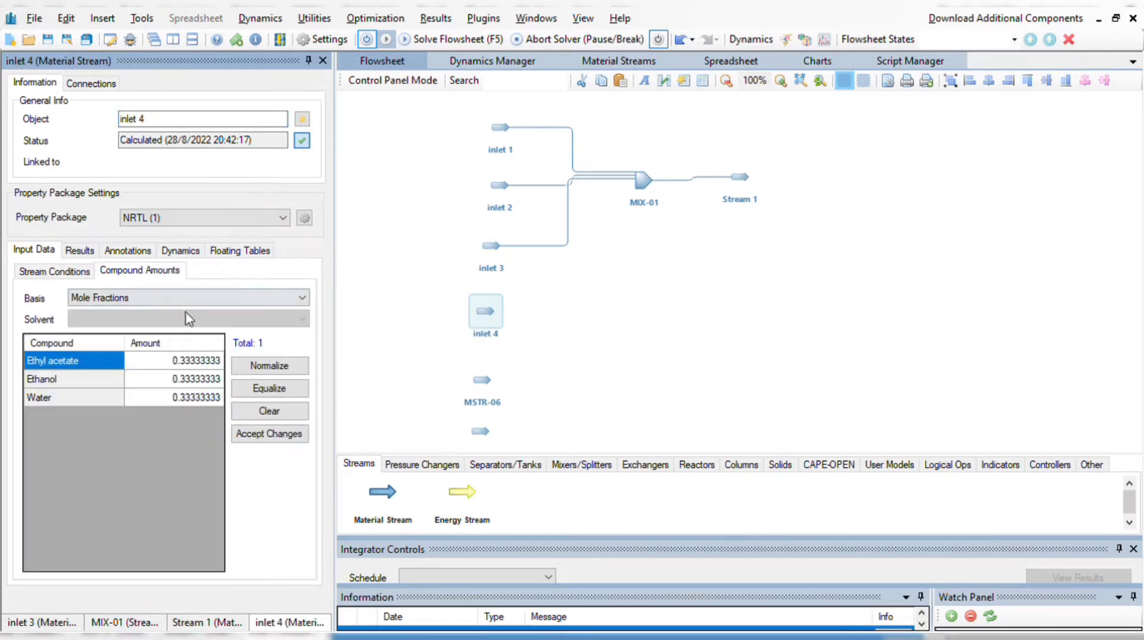
pyautogui.click(210, 361)
pyautogui.write('1')
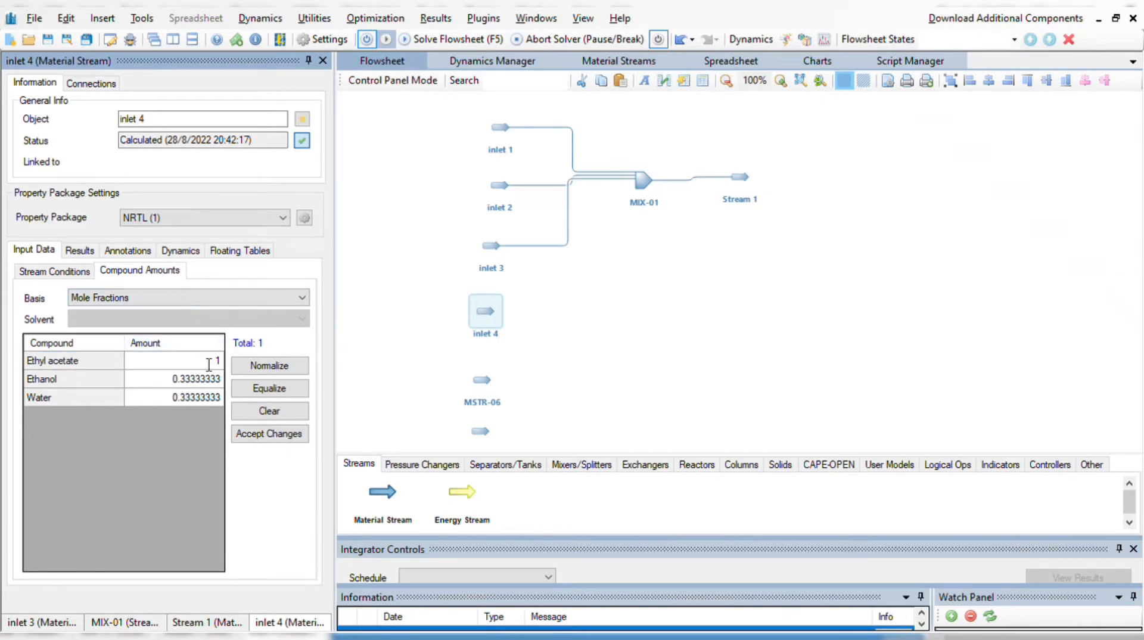
pyautogui.click(209, 380)
pyautogui.write('00')
pyautogui.click(209, 395)
pyautogui.write('0')
pyautogui.click(271, 433)
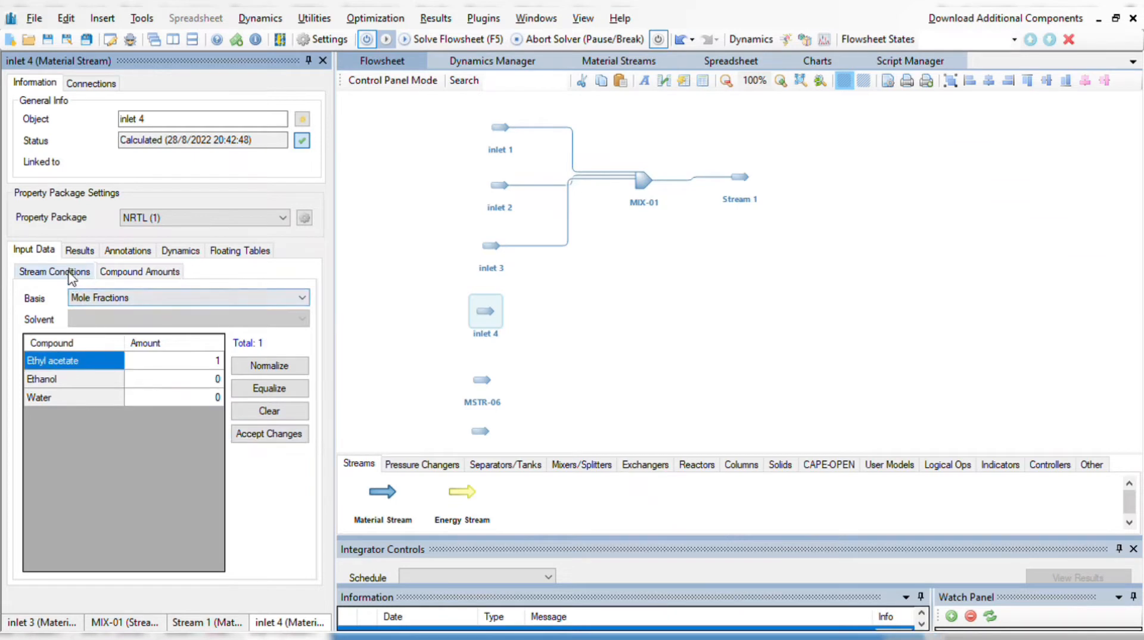
# - Set inlet 4's temperature to 30 °C and its pressure to 6.9 atm
pyautogui.click(54, 270)
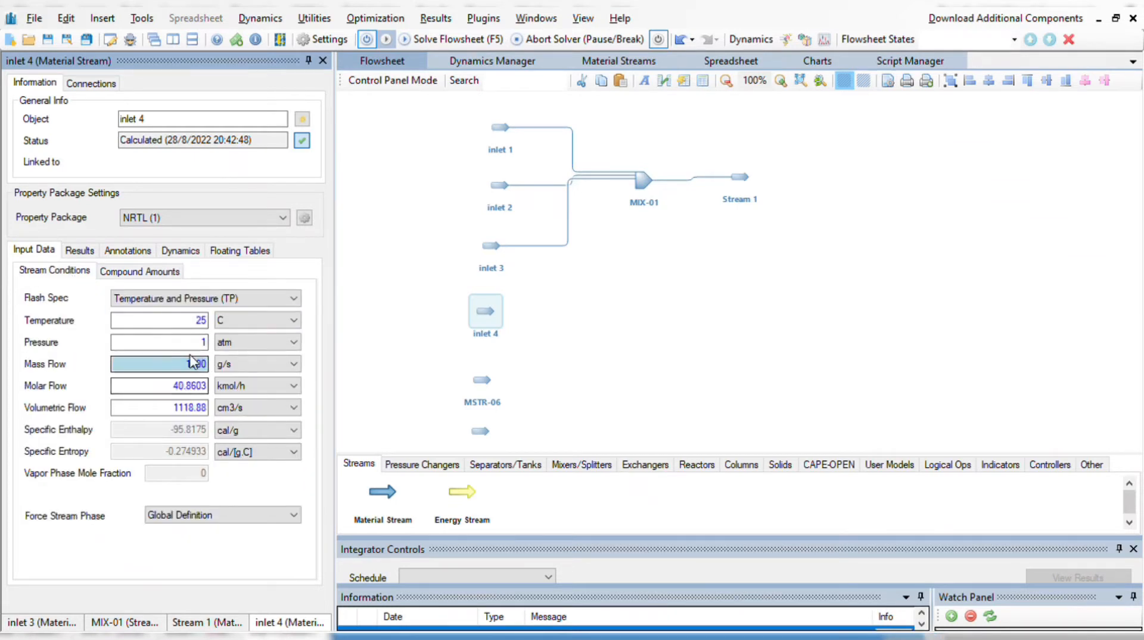
pyautogui.doubleClick(203, 321)
pyautogui.write('30')
pyautogui.doubleClick(202, 342)
pyautogui.write('6.9')
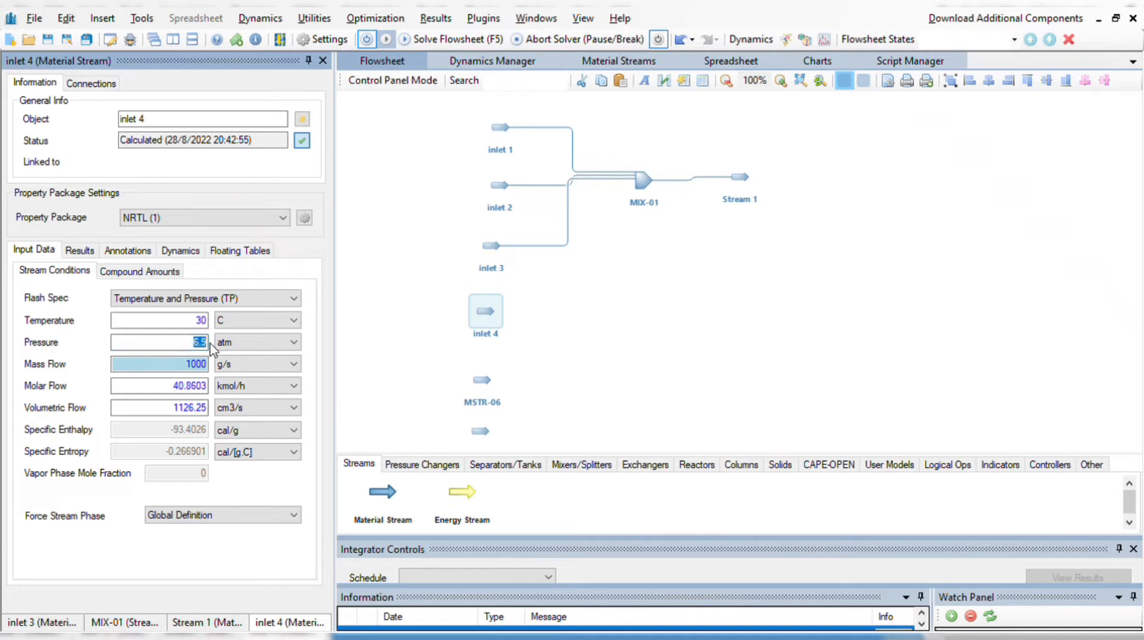
# - Set inlet 4's molar flow to 29.04 kmol/h
pyautogui.click(186, 387)
pyautogui.moveTo(179, 387); pyautogui.dragTo(207, 391)
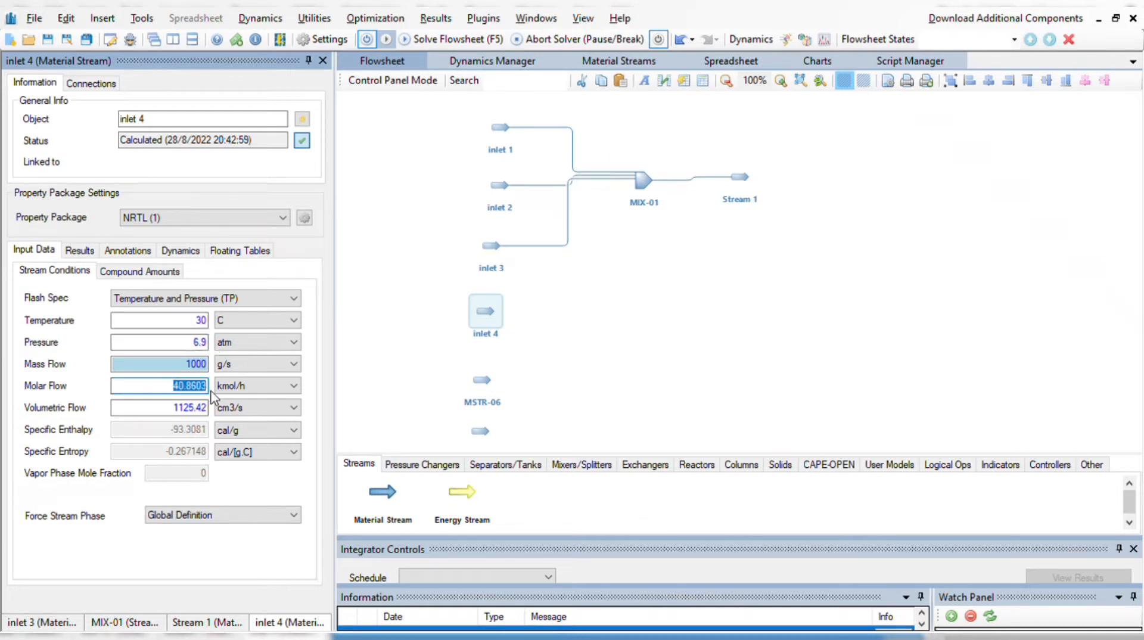
pyautogui.write('25')
pyautogui.write('.0')
pyautogui.write('4')
pyautogui.moveTo(183, 386); pyautogui.dragTo(211, 392)
pyautogui.press('Return')
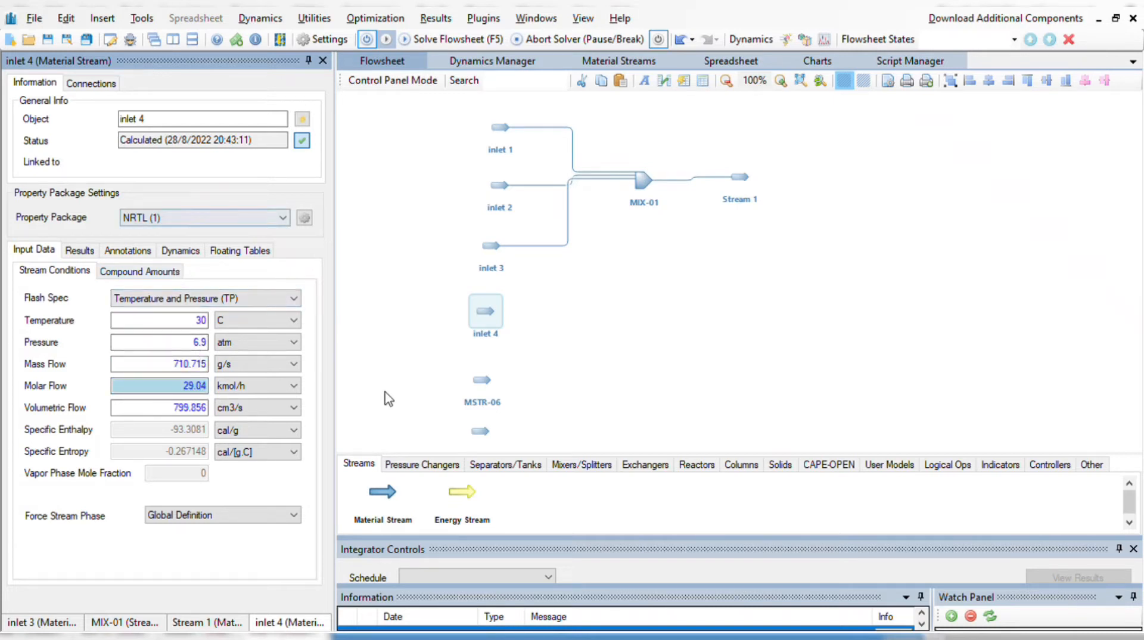
# - Rename the material stream directly below inlet 4 to "inlet 5"
pyautogui.click(479, 388)
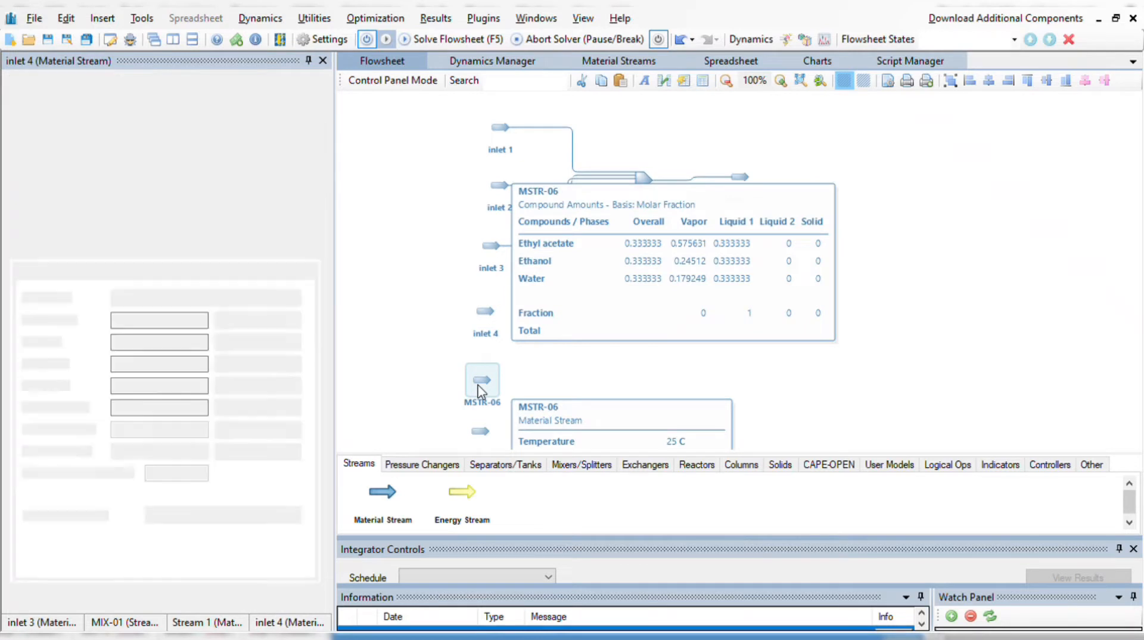
pyautogui.doubleClick(166, 122)
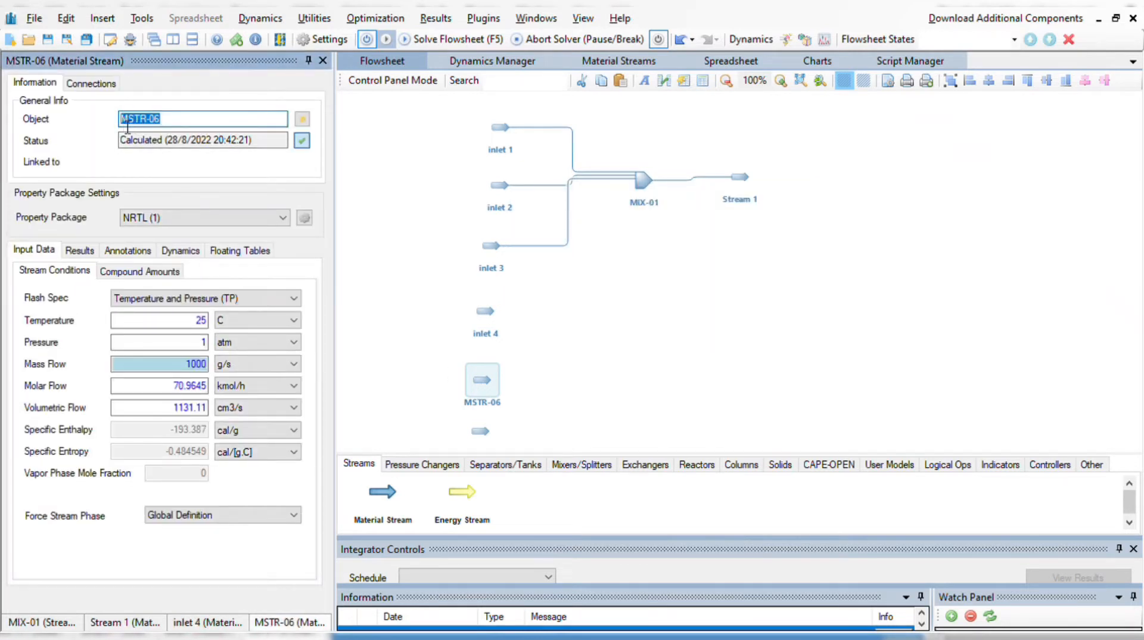
pyautogui.write('inlet 5')
pyautogui.press('Return')
pyautogui.moveTo(194, 323); pyautogui.dragTo(215, 327)
pyautogui.write('30')
pyautogui.press('BackSpace')
pyautogui.press('BackSpace')
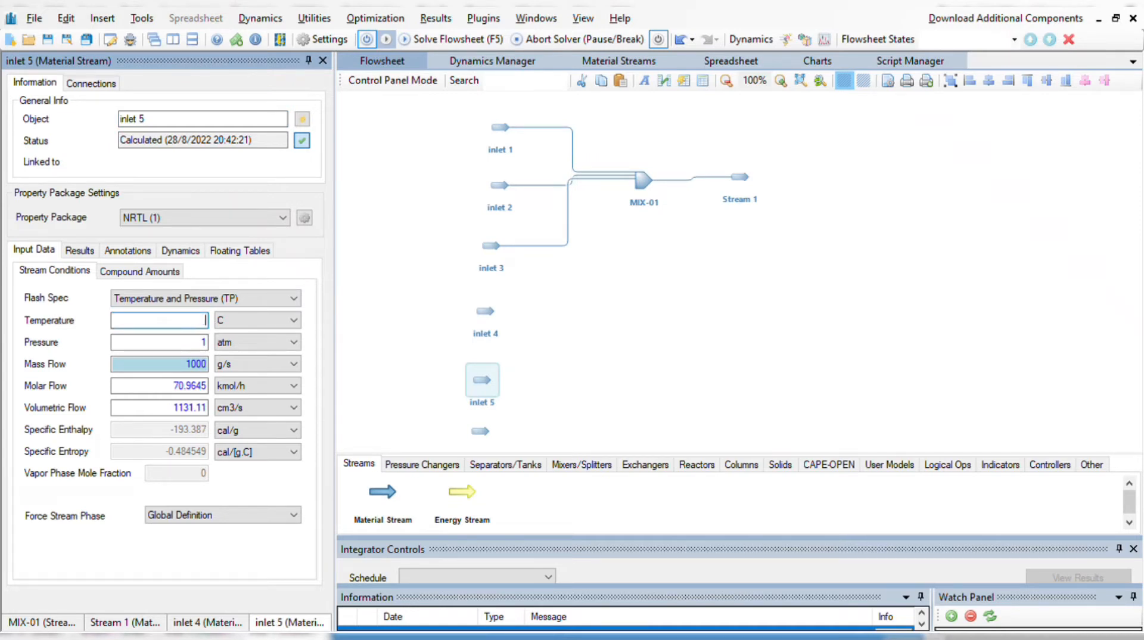
# - Set inlet 5's mole fractions to 0 for ethyl acetate, 1 for ethanol and 0 for water, and accept the composition
pyautogui.click(165, 275)
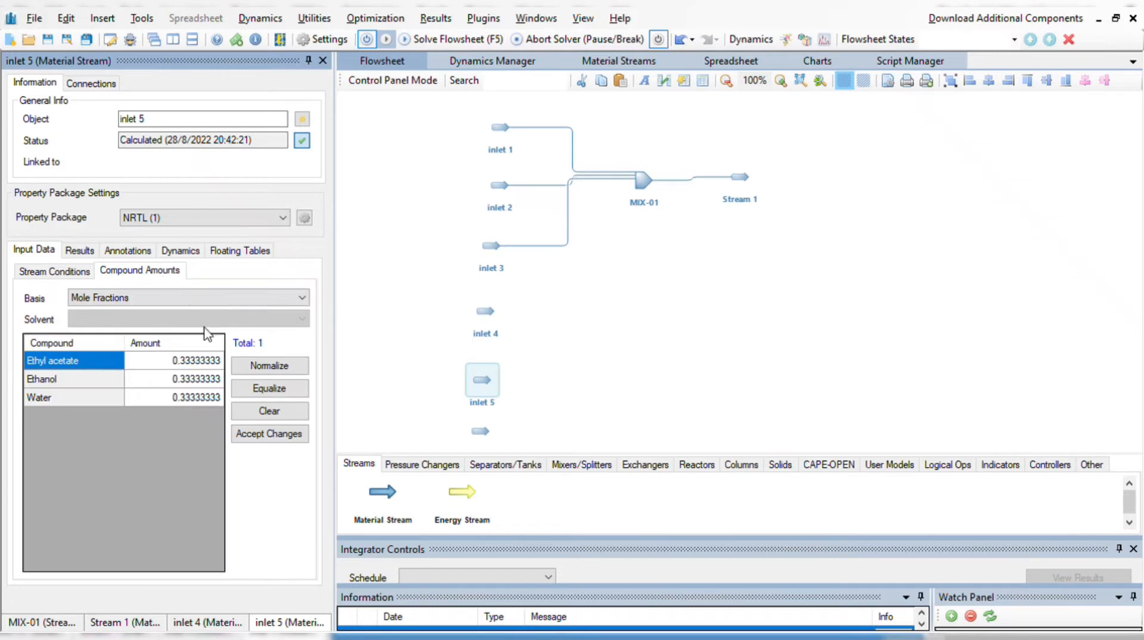
pyautogui.click(187, 363)
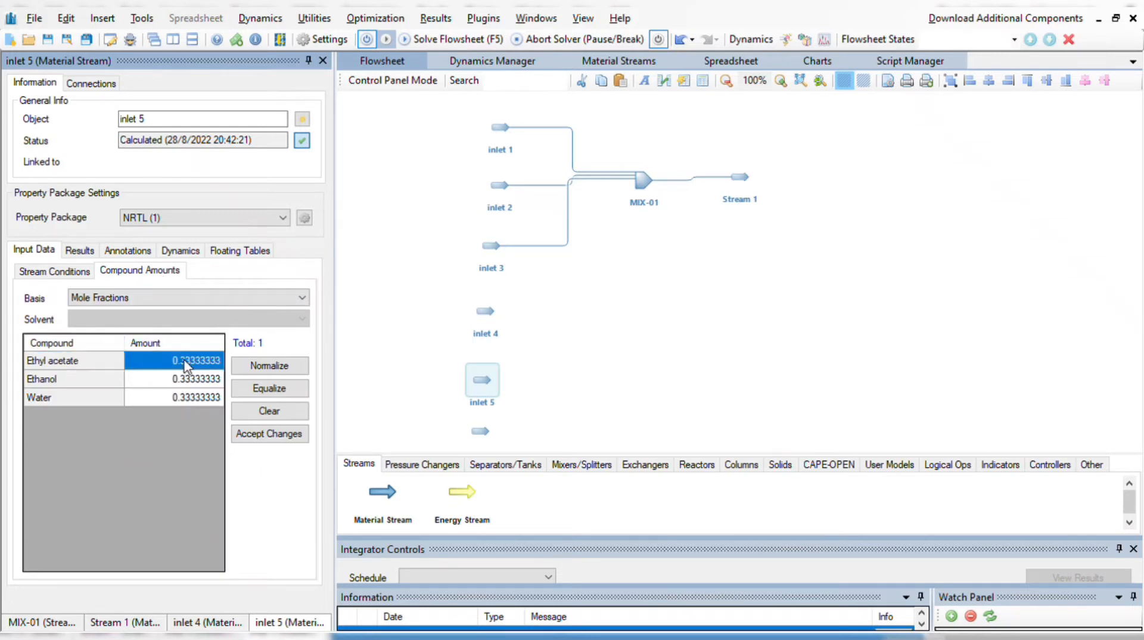
pyautogui.write('0')
pyautogui.click(191, 381)
pyautogui.write('1')
pyautogui.click(189, 401)
pyautogui.write('0')
pyautogui.click(241, 435)
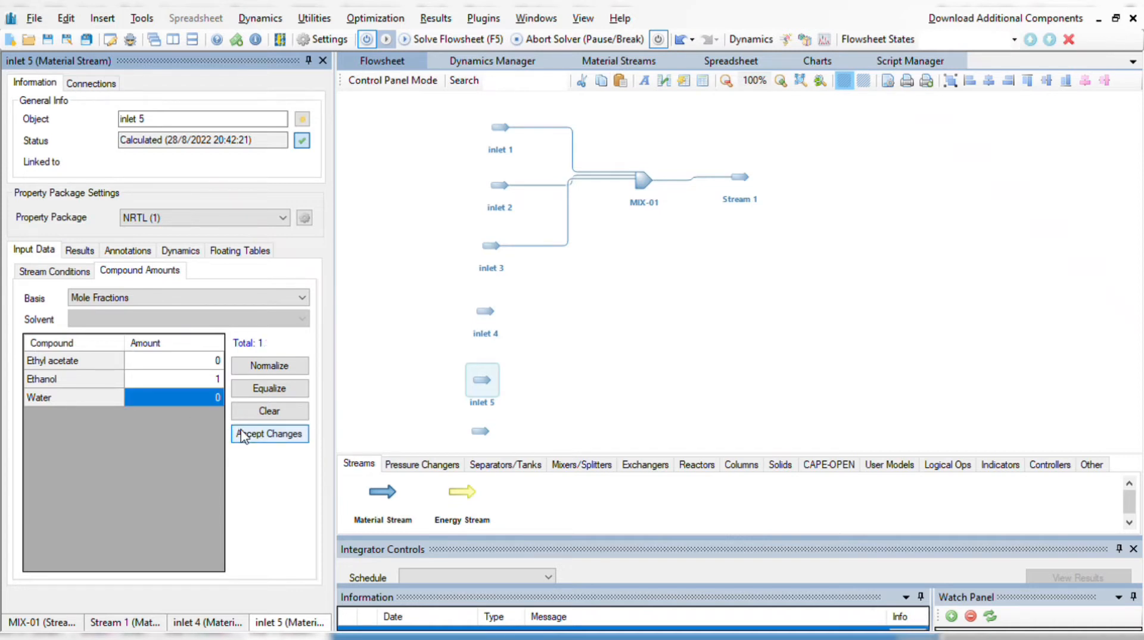
# - Set inlet 5's temperature to 30 °C and its pressure to 6.9 atm
pyautogui.click(76, 275)
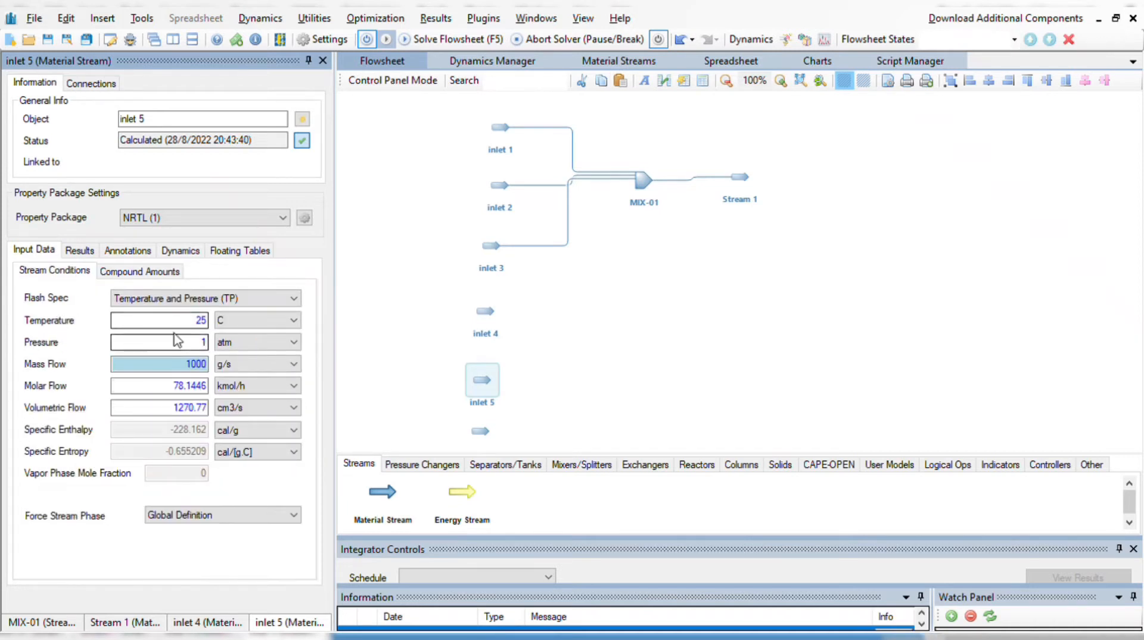
pyautogui.doubleClick(200, 321)
pyautogui.write('30')
pyautogui.doubleClick(203, 342)
pyautogui.write('6.5')
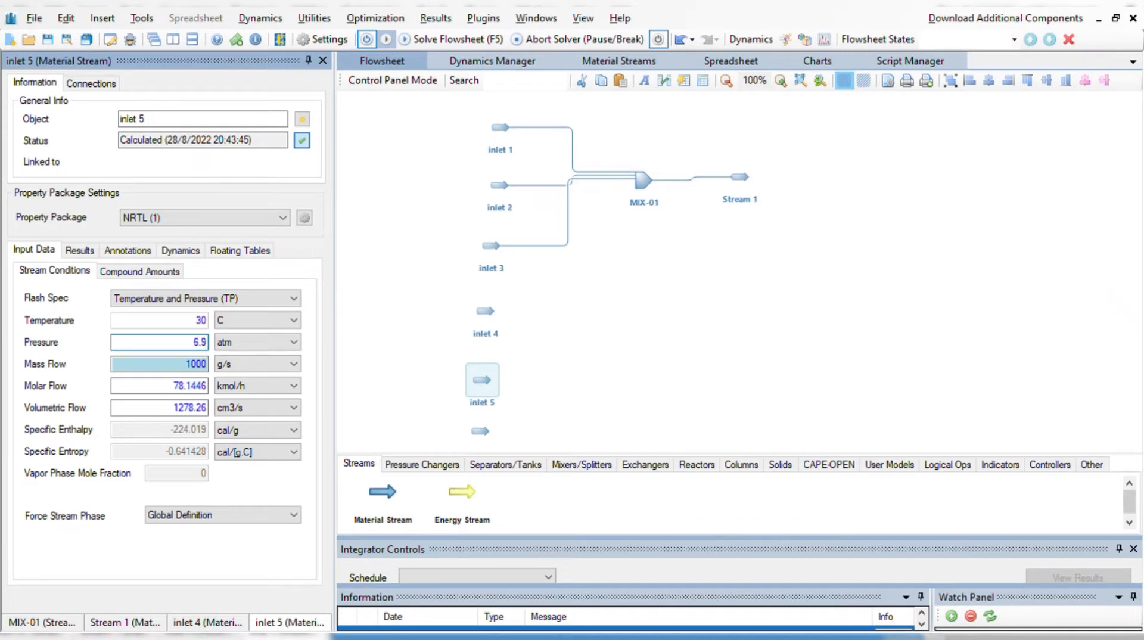
# - Set inlet 5's molar flow to 11.12 kmol/h
pyautogui.click(179, 386)
pyautogui.doubleClick(172, 387)
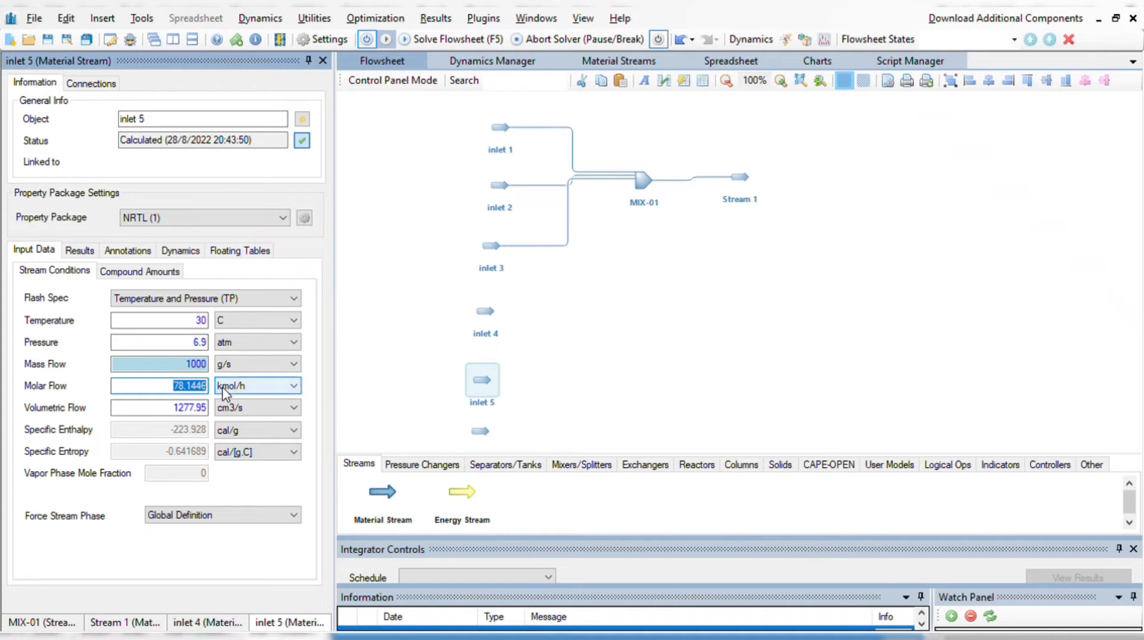
pyautogui.write('11.12')
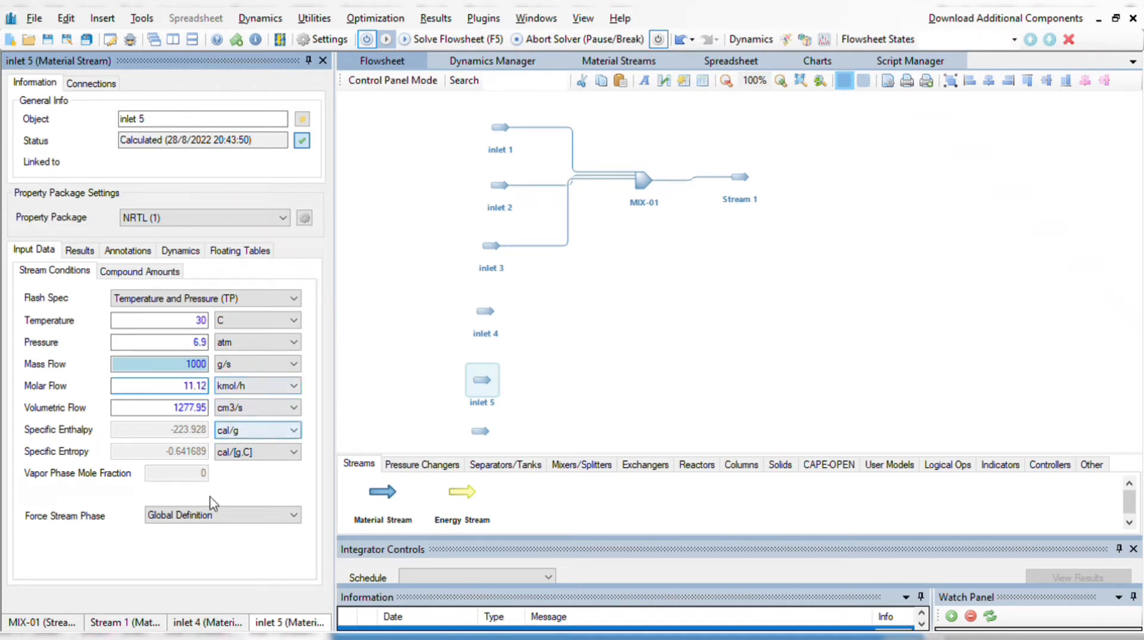
pyautogui.doubleClick(199, 386)
pyautogui.press('Return')
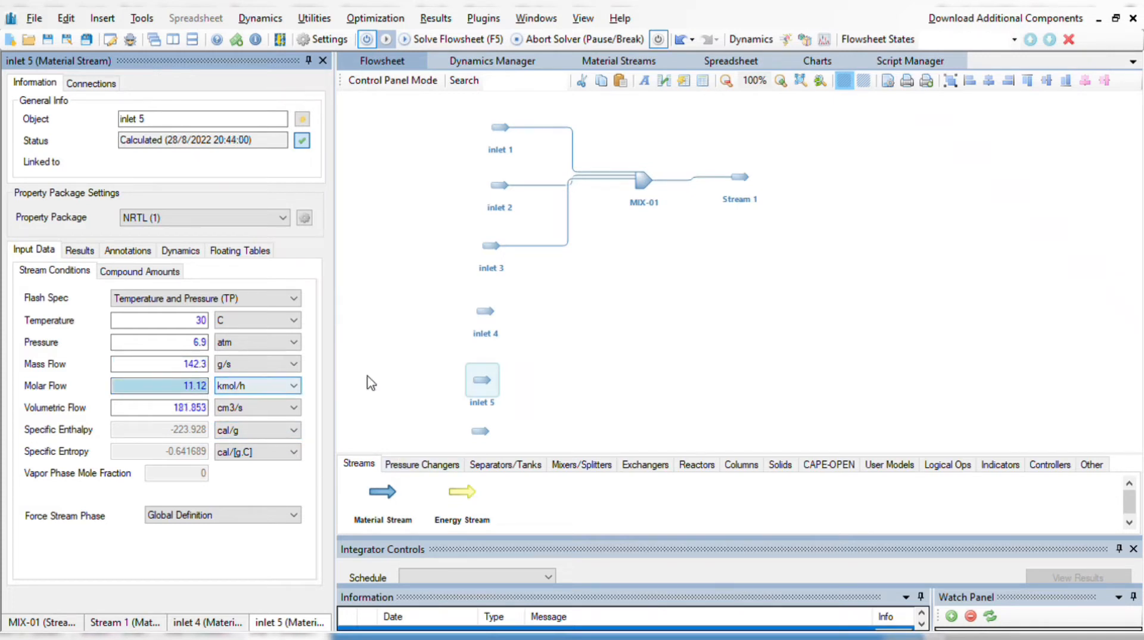
# - Add a second stream mixer beside inlets 4 and 5 and connect them as its first and second inlet streams
pyautogui.click(577, 465)
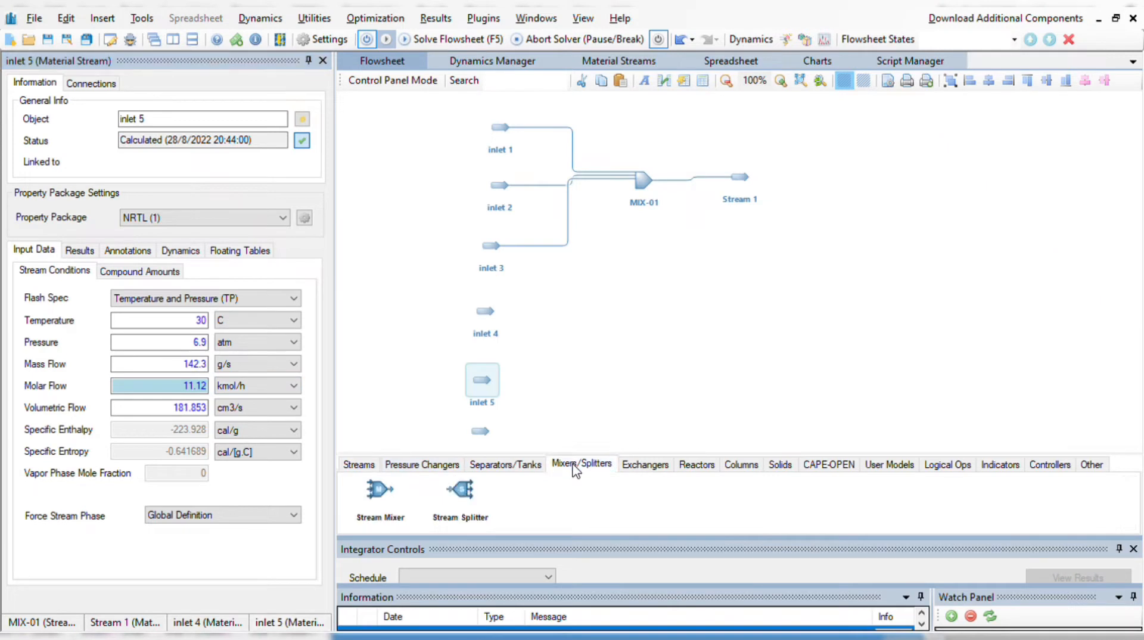
pyautogui.moveTo(381, 494); pyautogui.dragTo(636, 361)
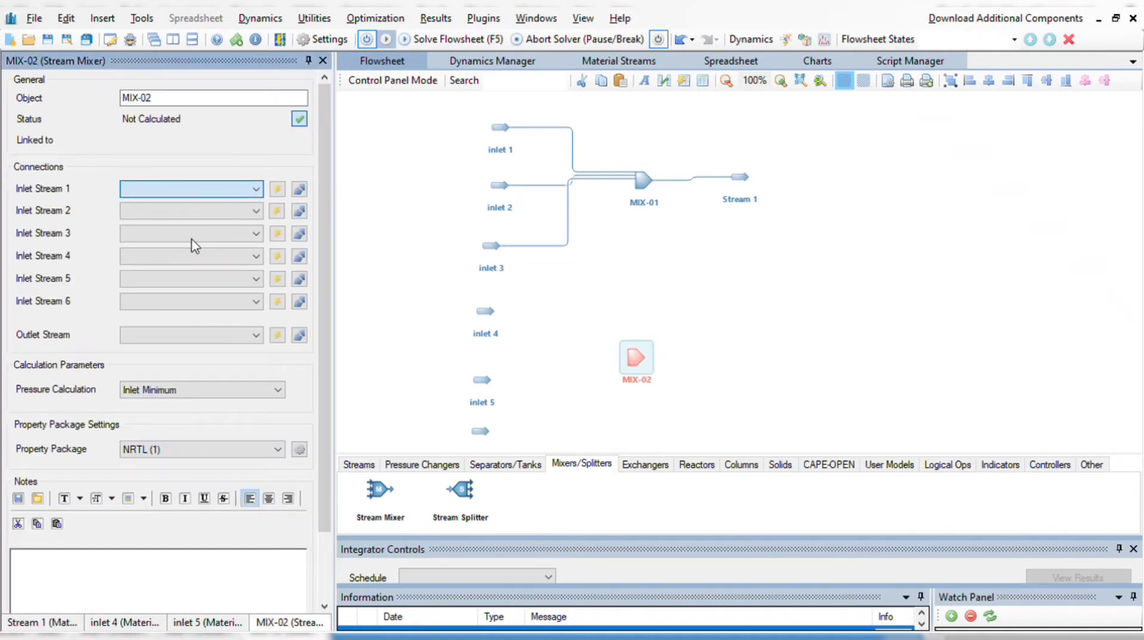
pyautogui.press('Down')
pyautogui.press('Tab')
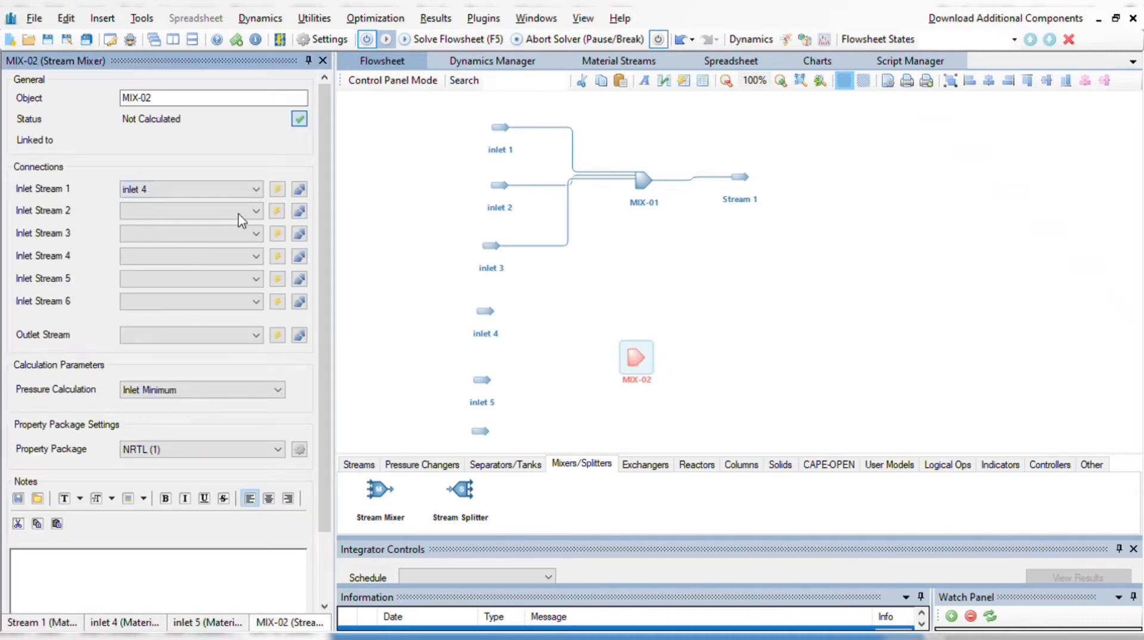
pyautogui.press('Down')
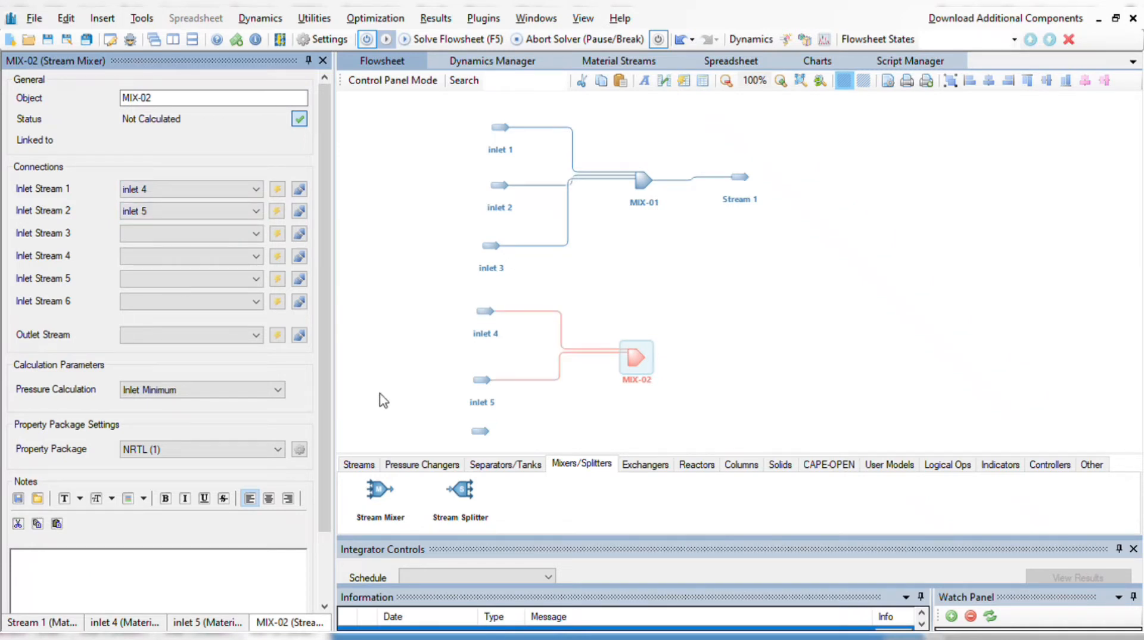
# - Rename the material stream below inlet 5 to "inlet 6"
pyautogui.click(480, 431)
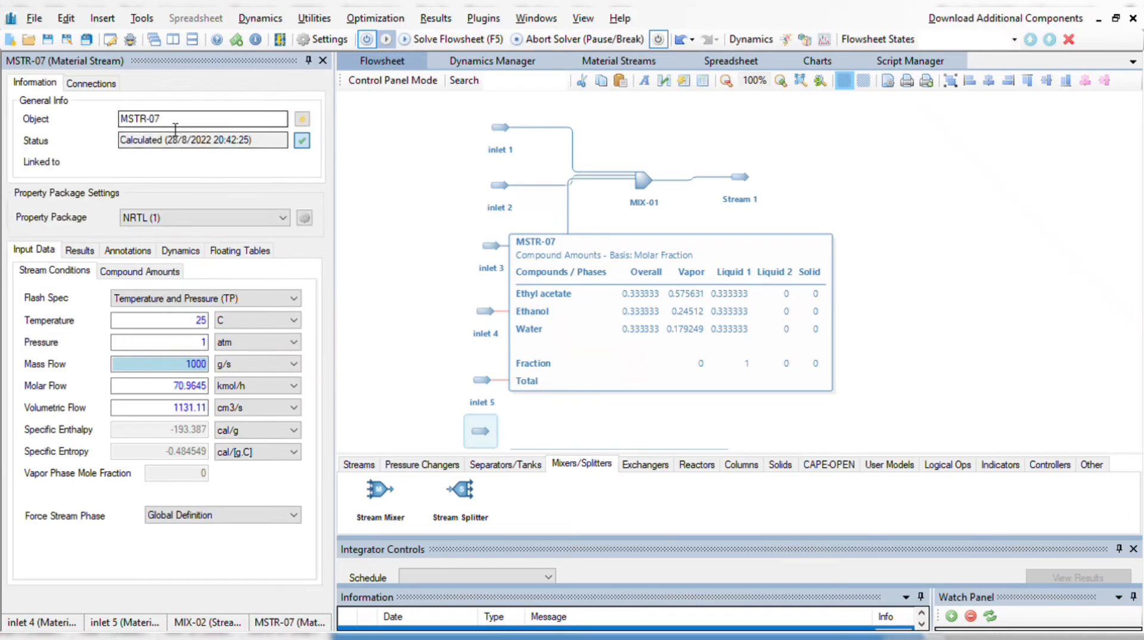
pyautogui.press('BackSpace')
pyautogui.write('inlet')
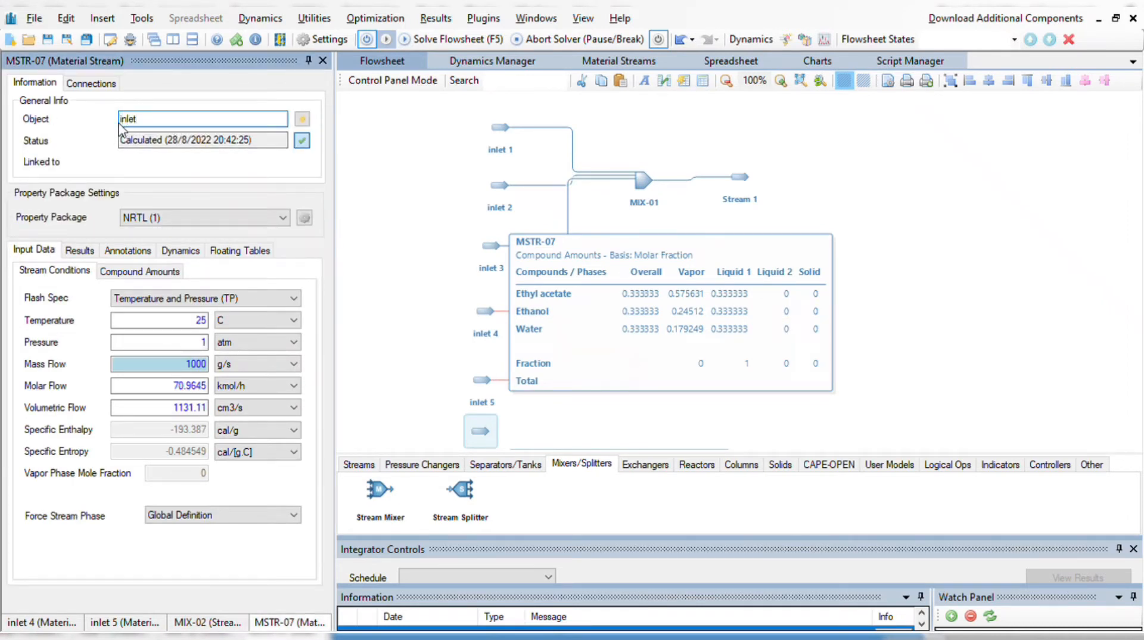
pyautogui.write(' 6')
pyautogui.press('Return')
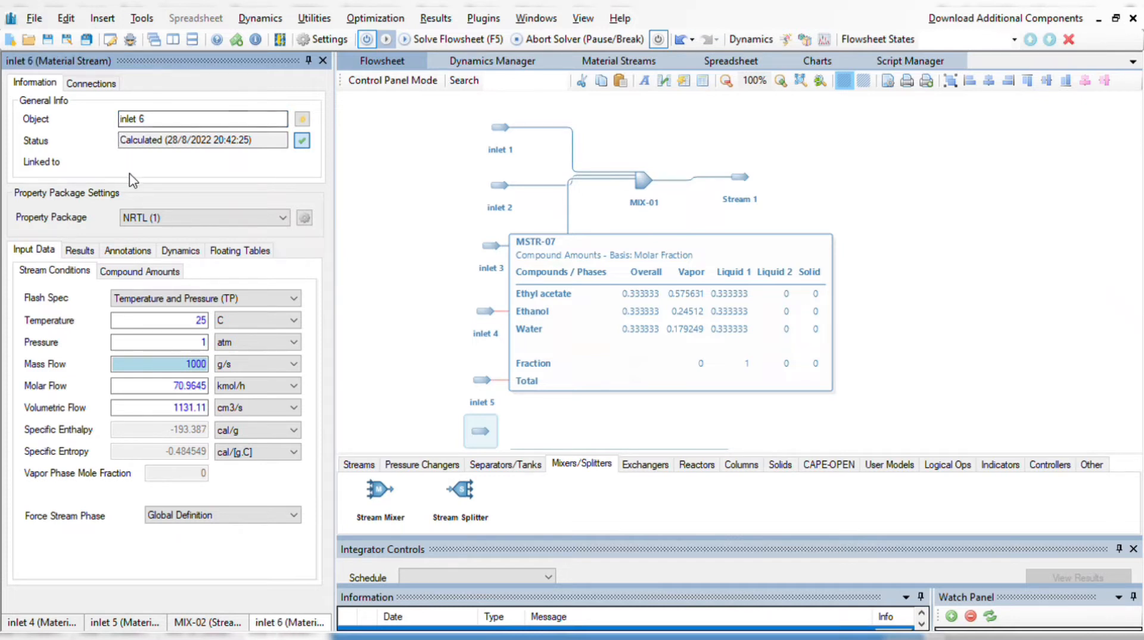
# - Set inlet 6's mole fractions to 1 for water and 0 for ethanol and ethyl acetate, and accept the composition
pyautogui.moveTo(198, 322); pyautogui.dragTo(215, 327)
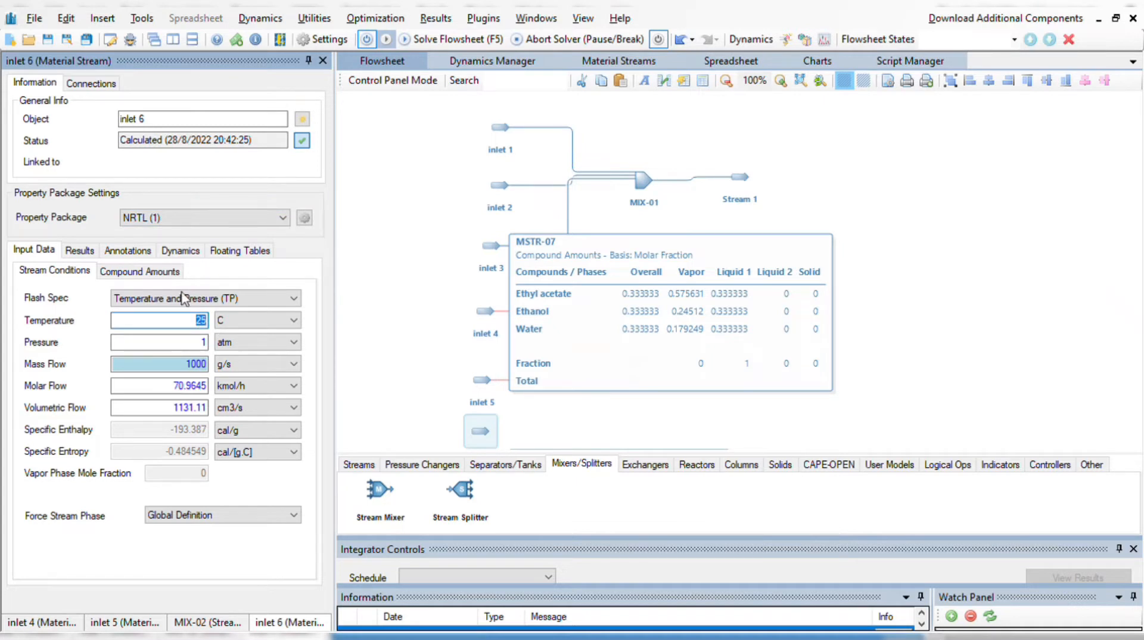
pyautogui.click(165, 273)
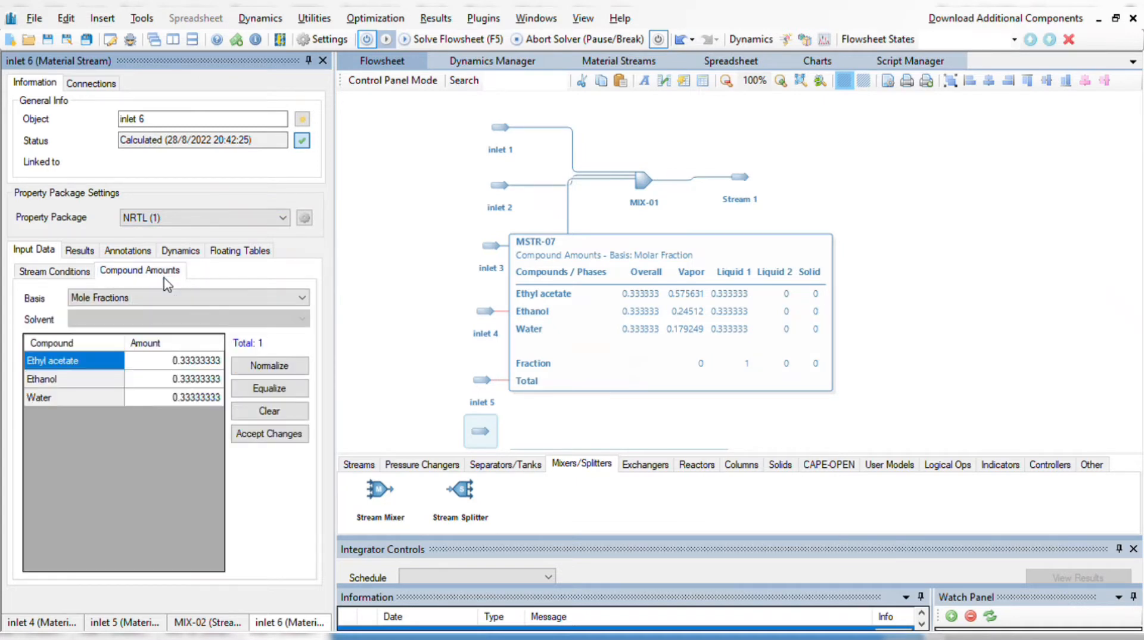
pyautogui.click(190, 397)
pyautogui.write('1')
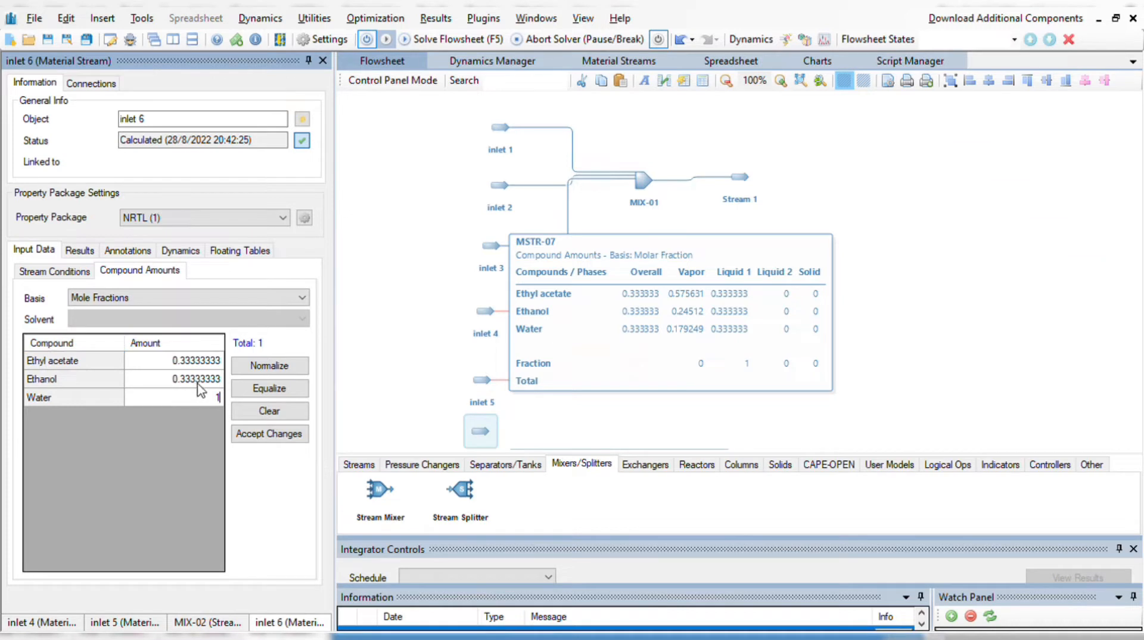
pyautogui.write('0')
pyautogui.press('BackSpace')
pyautogui.click(205, 381)
pyautogui.write('0')
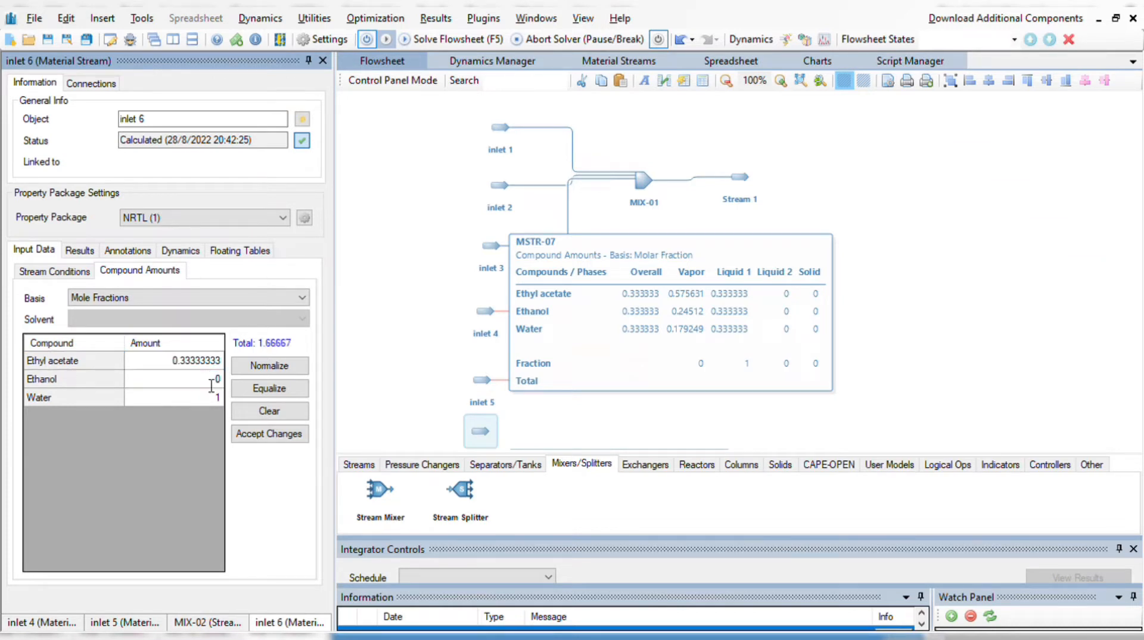
pyautogui.click(198, 361)
pyautogui.write('0')
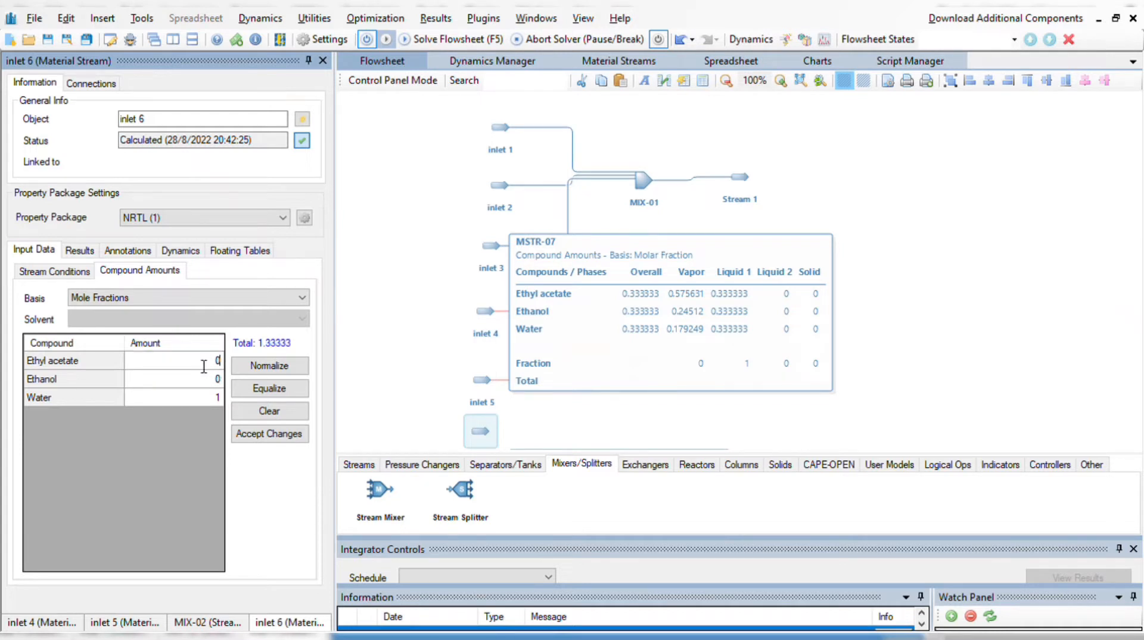
pyautogui.click(285, 435)
# - Set inlet 6's temperature to 30 °C and its pressure to 6.9 atm
pyautogui.click(78, 276)
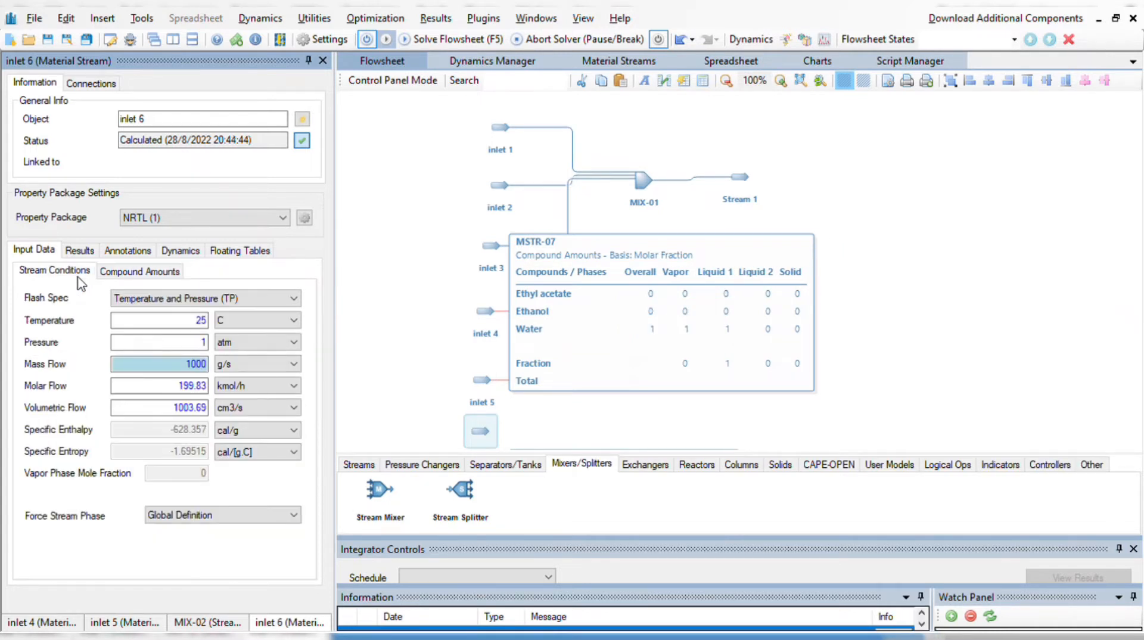
pyautogui.write('1')
pyautogui.click(205, 325)
pyautogui.write('30')
pyautogui.press('Return')
pyautogui.click(205, 343)
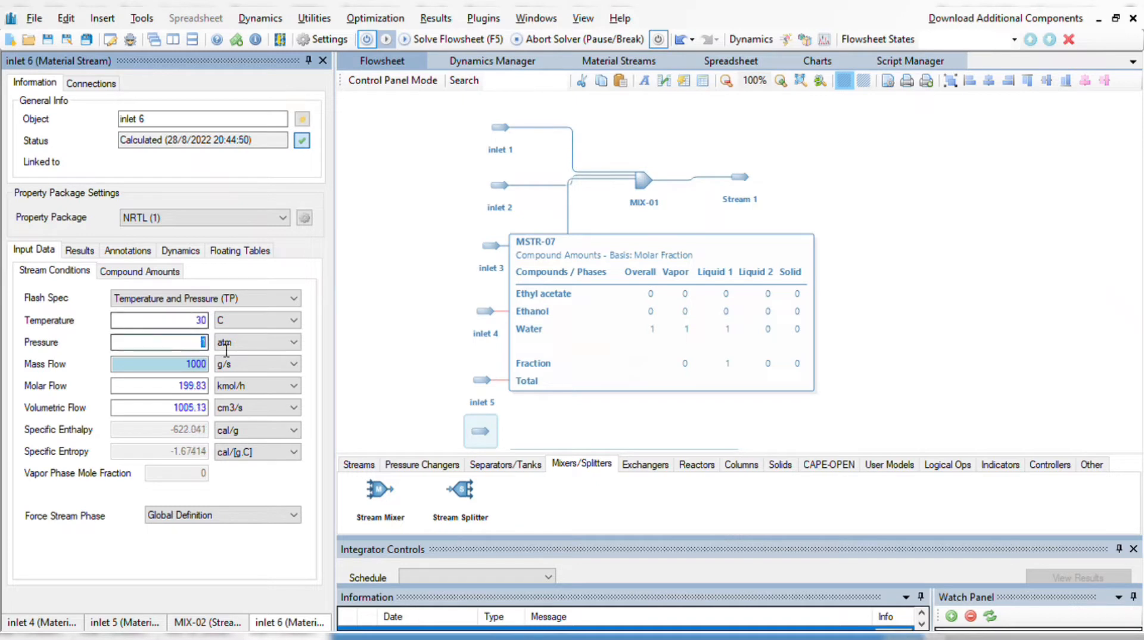
pyautogui.write('6.5')
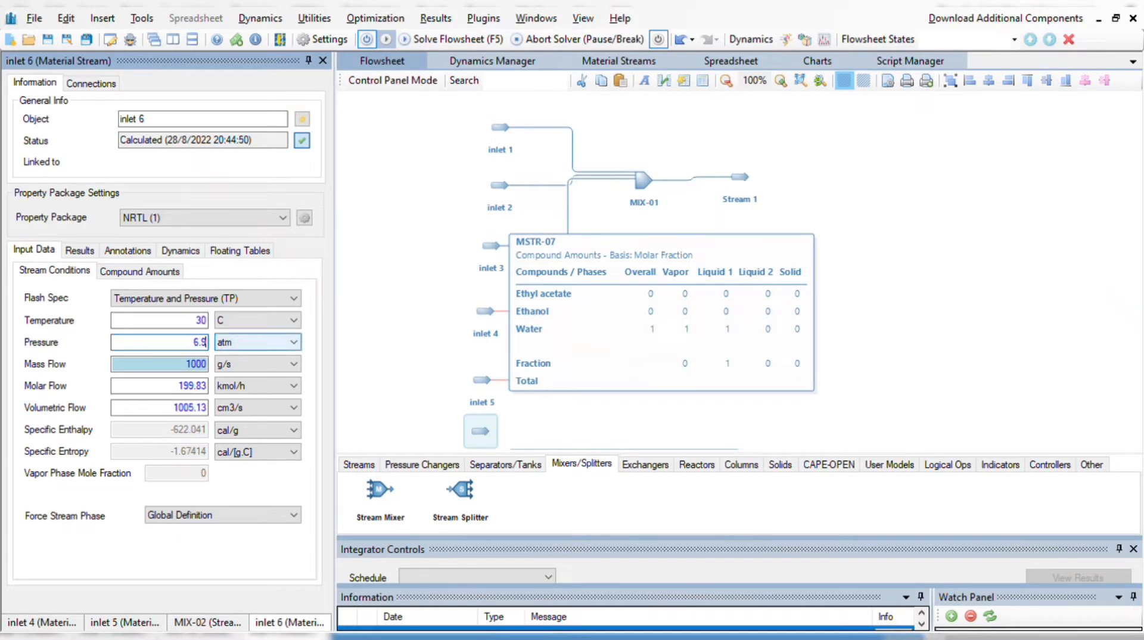
pyautogui.press('BackSpace')
pyautogui.write('9')
pyautogui.press('Return')
# - Set inlet 6's molar flow to 39.84 kmol/h and check its compound amounts
pyautogui.click(188, 388)
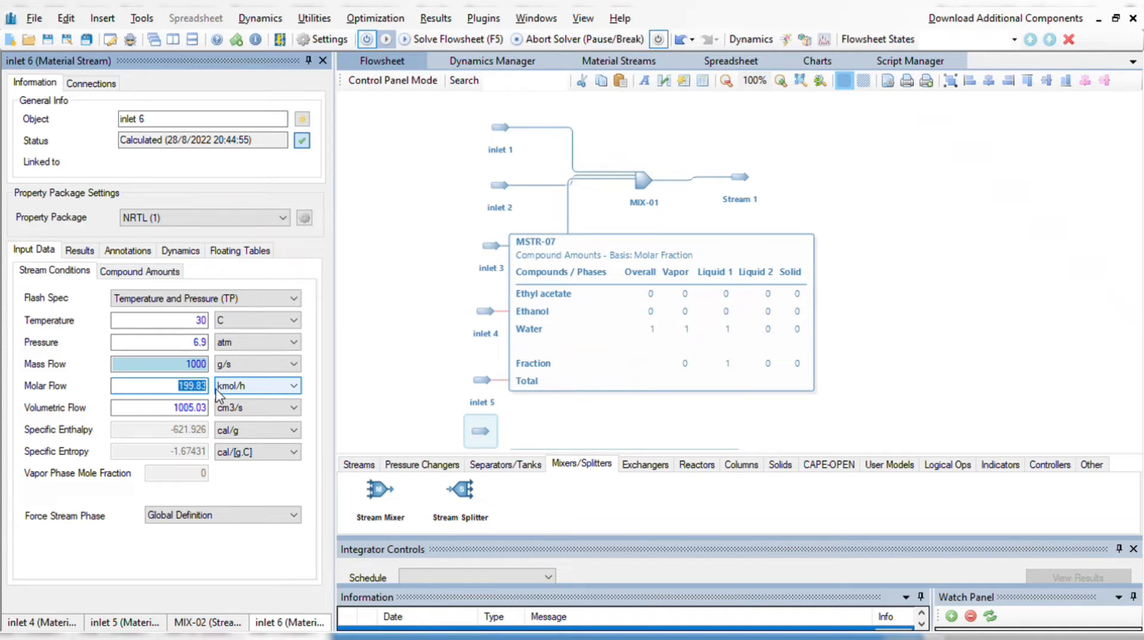
pyautogui.write('35')
pyautogui.write('.')
pyautogui.write('84')
pyautogui.moveTo(184, 385); pyautogui.dragTo(216, 390)
pyautogui.press('Return')
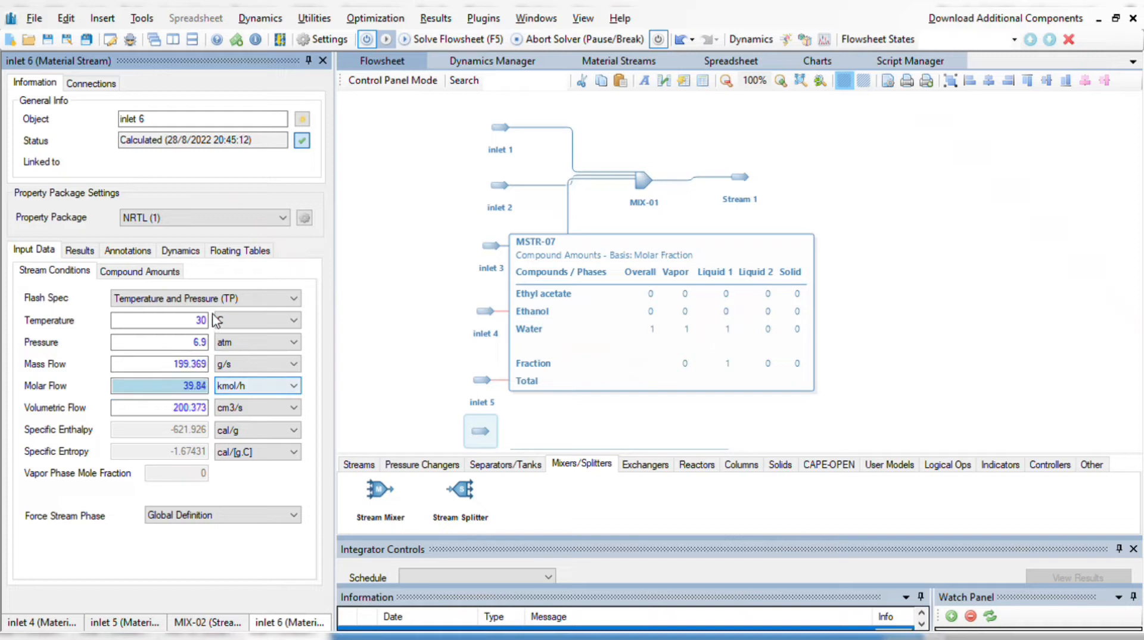
pyautogui.click(162, 273)
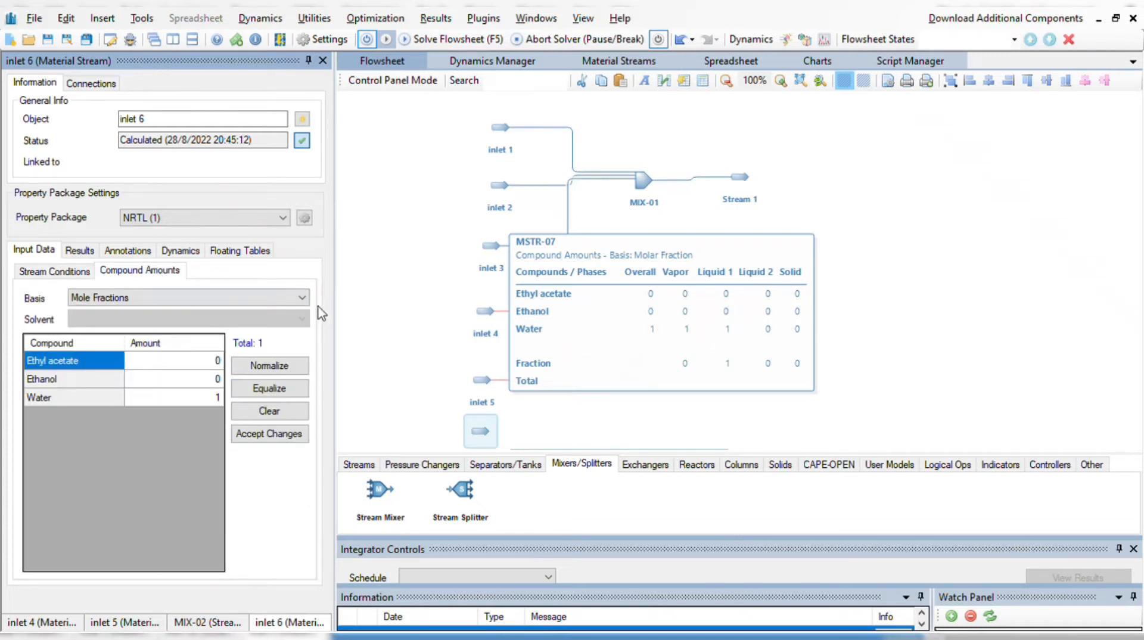
pyautogui.click(395, 332)
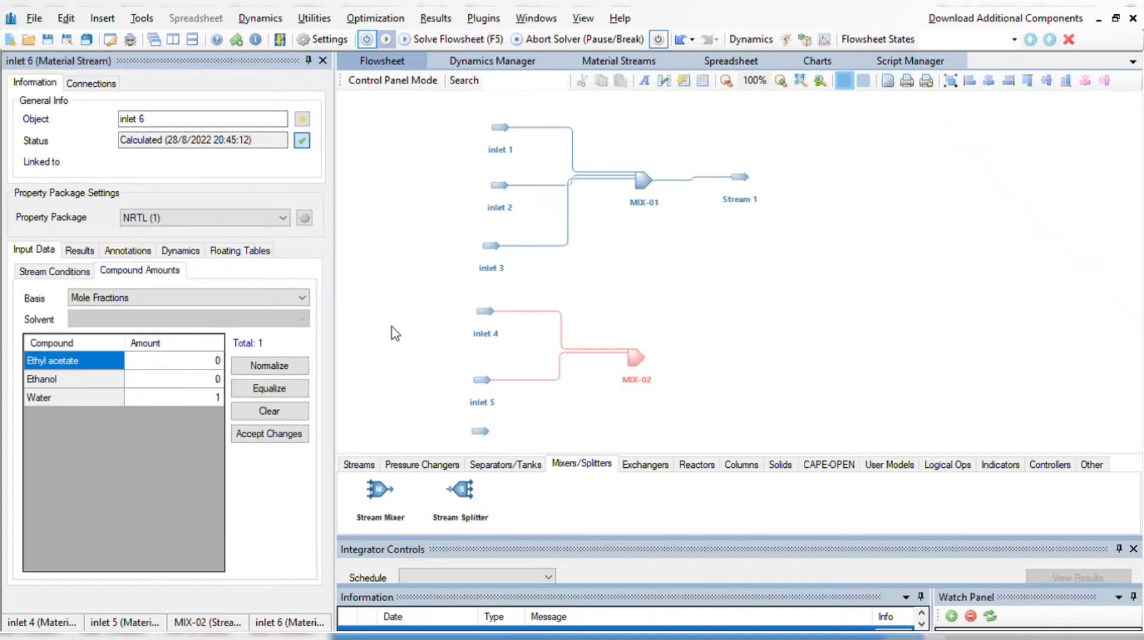
# - Connect inlet 6 as the third inlet stream of mixer MIX-02
pyautogui.click(635, 359)
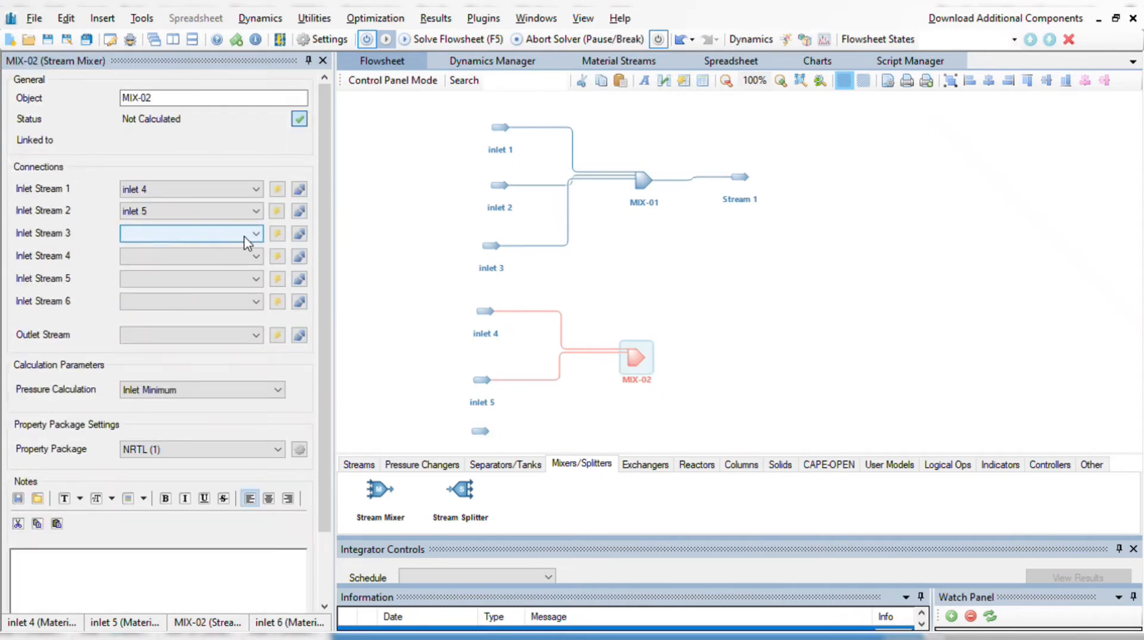
pyautogui.click(245, 237)
pyautogui.press('Down')
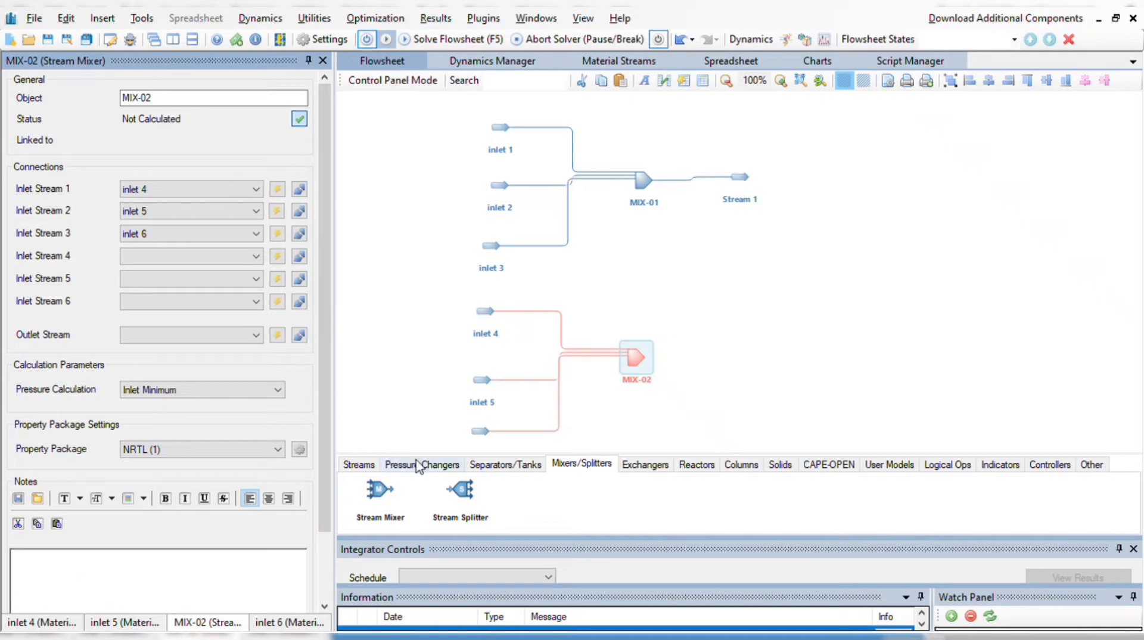
# - Add a material stream on the outlet side of MIX-02 and name it "Stream 2"
pyautogui.click(367, 465)
pyautogui.moveTo(382, 492); pyautogui.dragTo(727, 358)
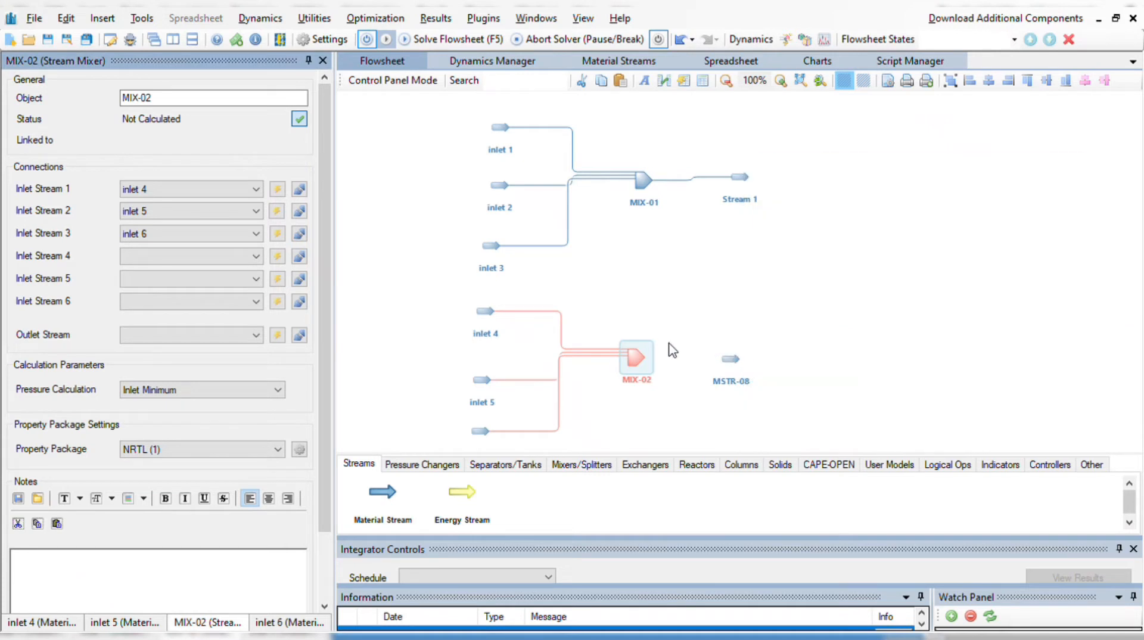
pyautogui.click(733, 362)
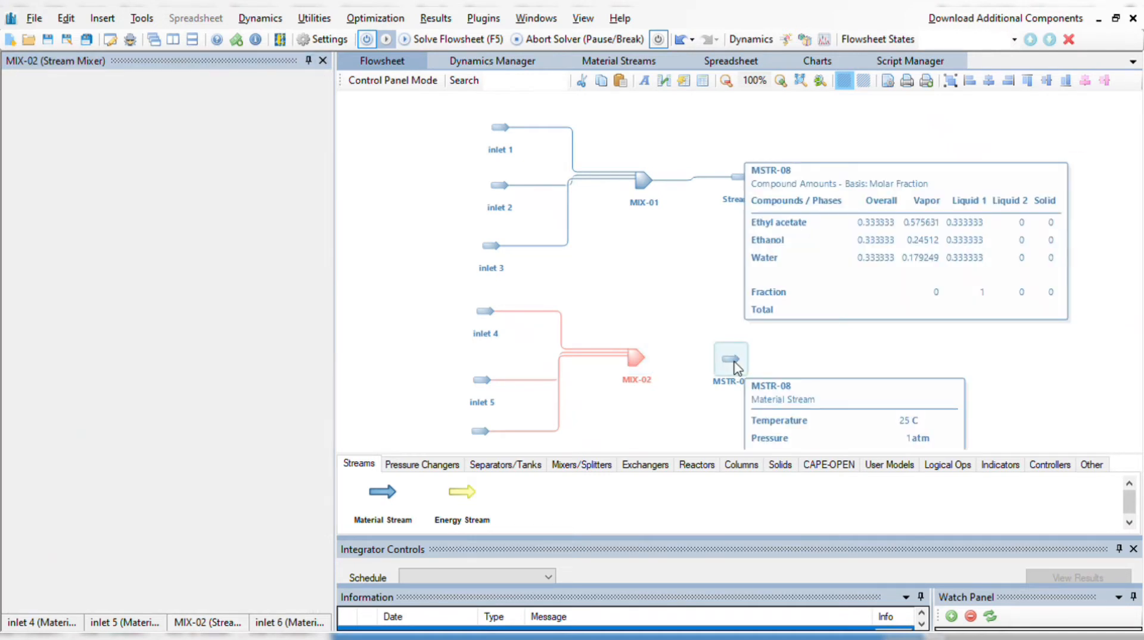
pyautogui.doubleClick(192, 122)
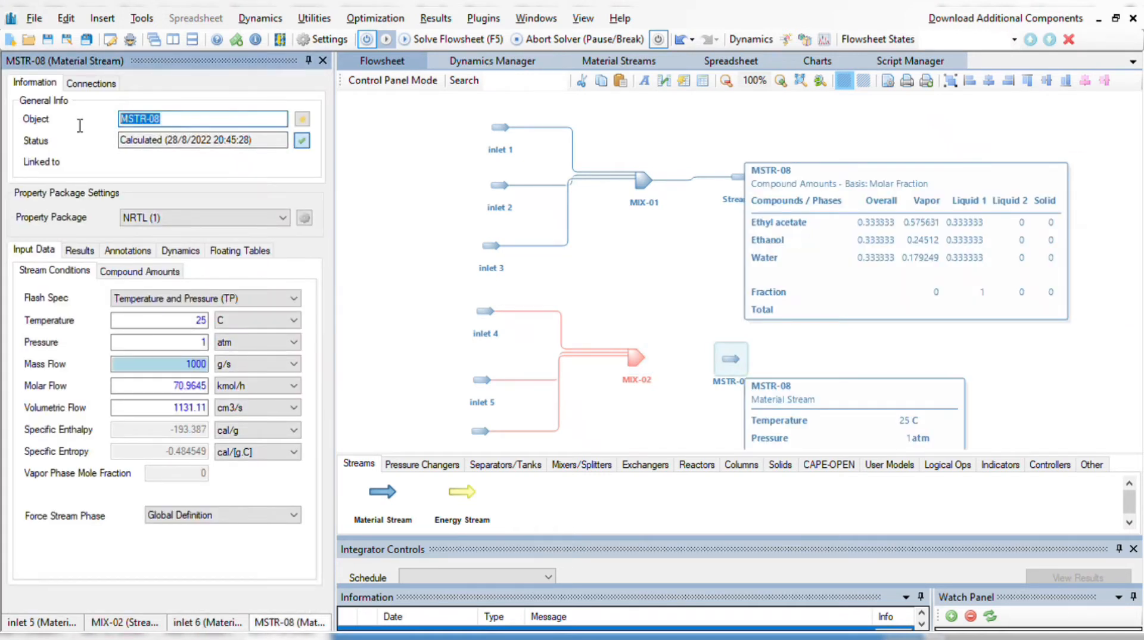
pyautogui.write('Stream 2')
pyautogui.press('Return')
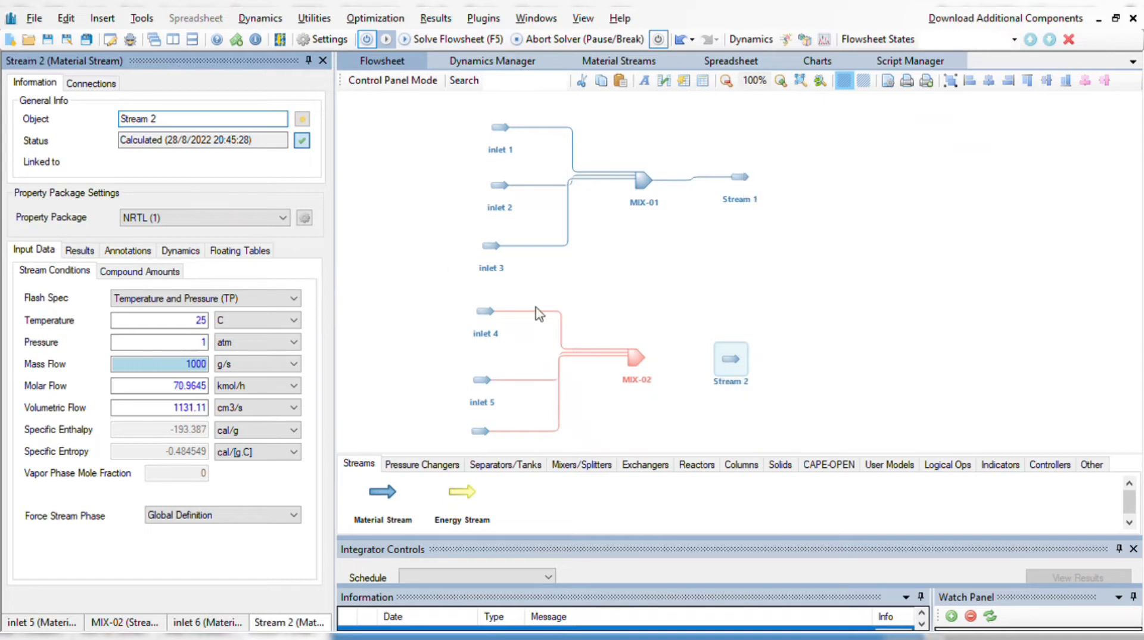
# - Connect Stream 2 as the outlet stream of MIX-02 and solve the flowsheet
pyautogui.click(639, 360)
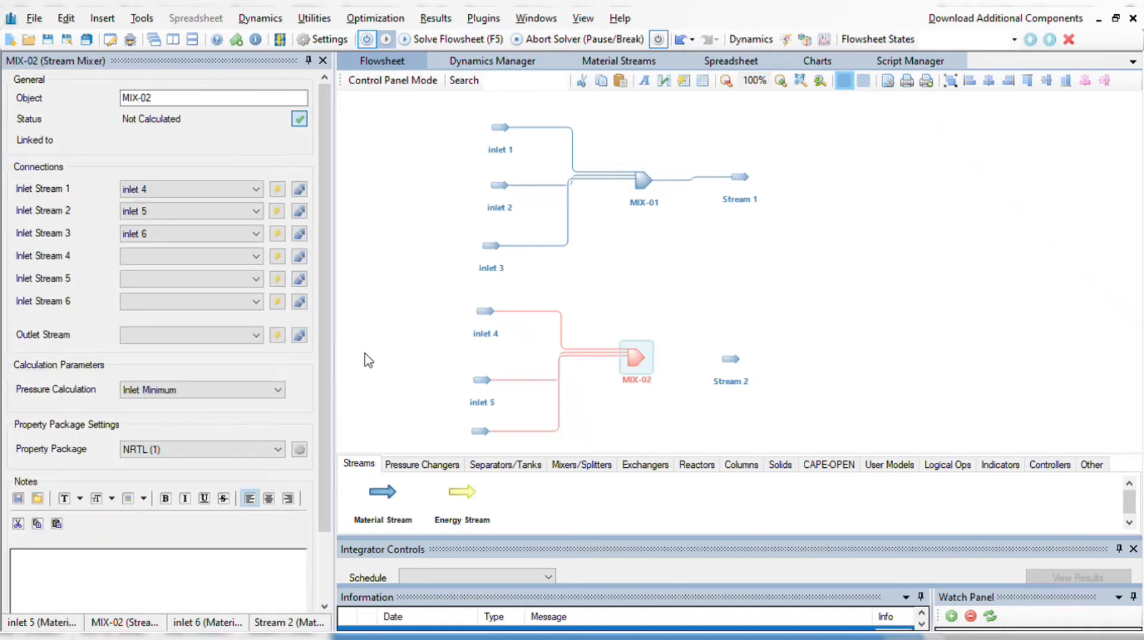
pyautogui.click(229, 335)
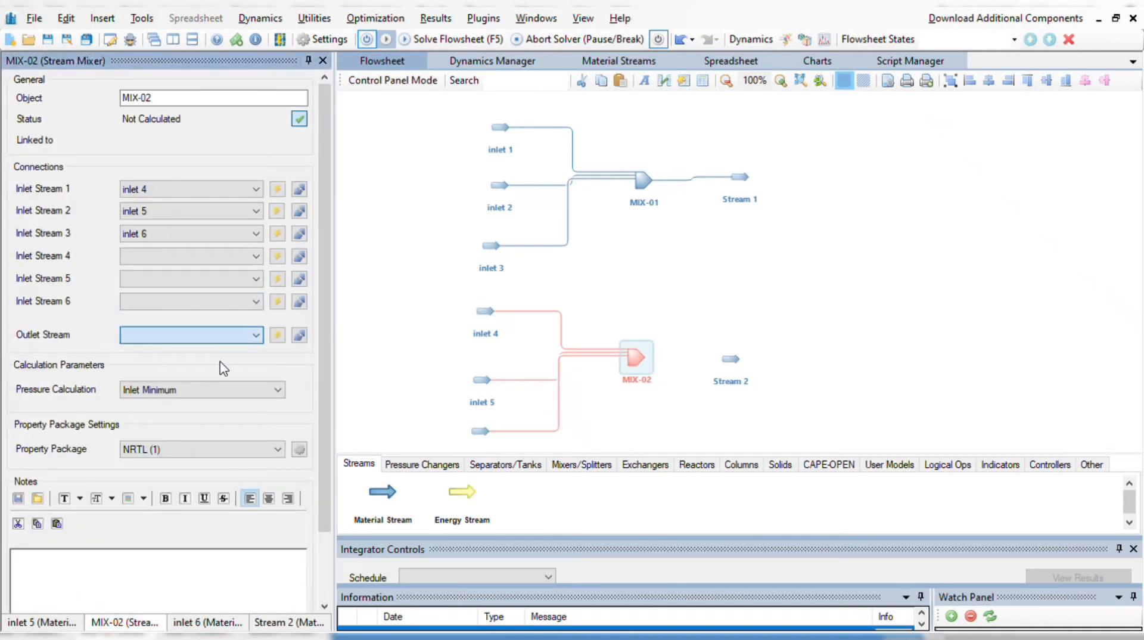
pyautogui.click(199, 430)
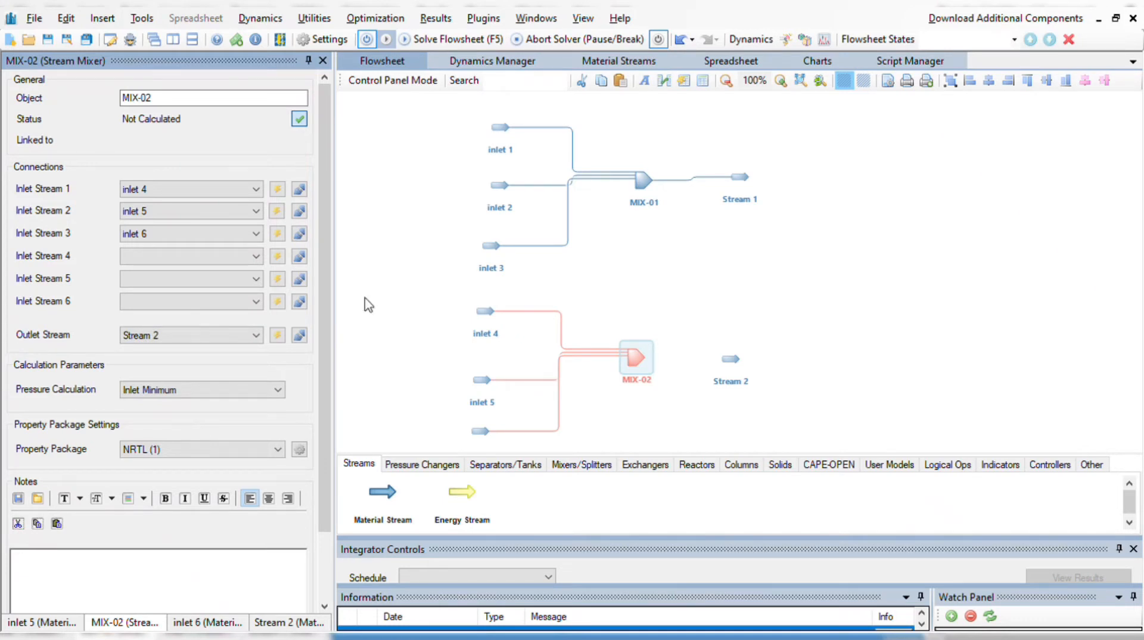
pyautogui.click(466, 39)
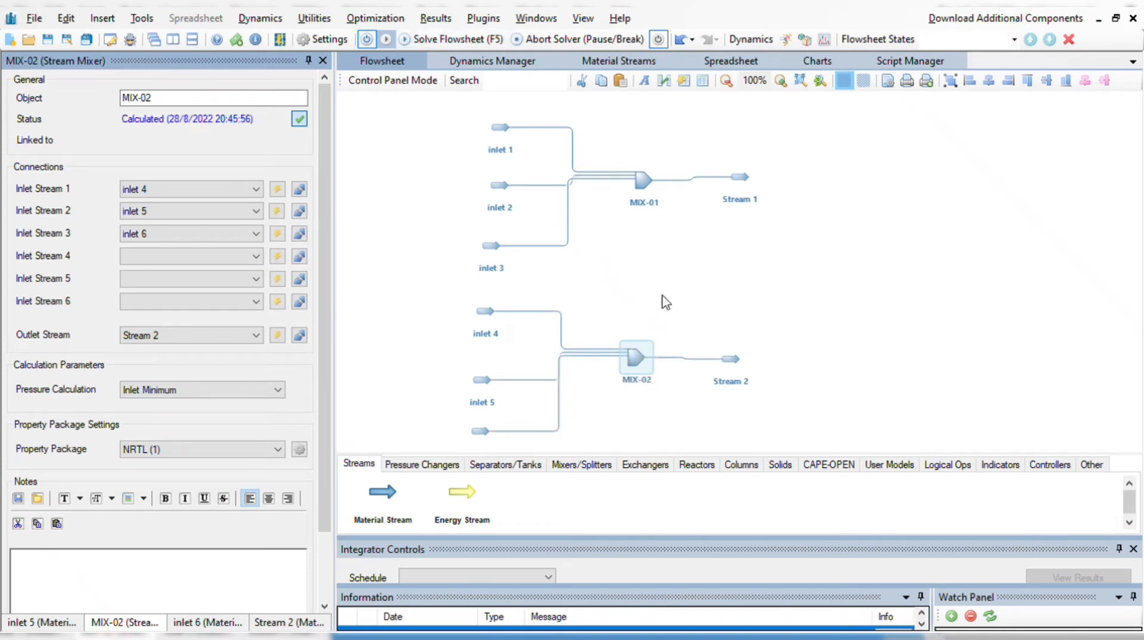
# - Review Stream 2's calculated stream conditions and its compound mole fractions
pyautogui.click(733, 366)
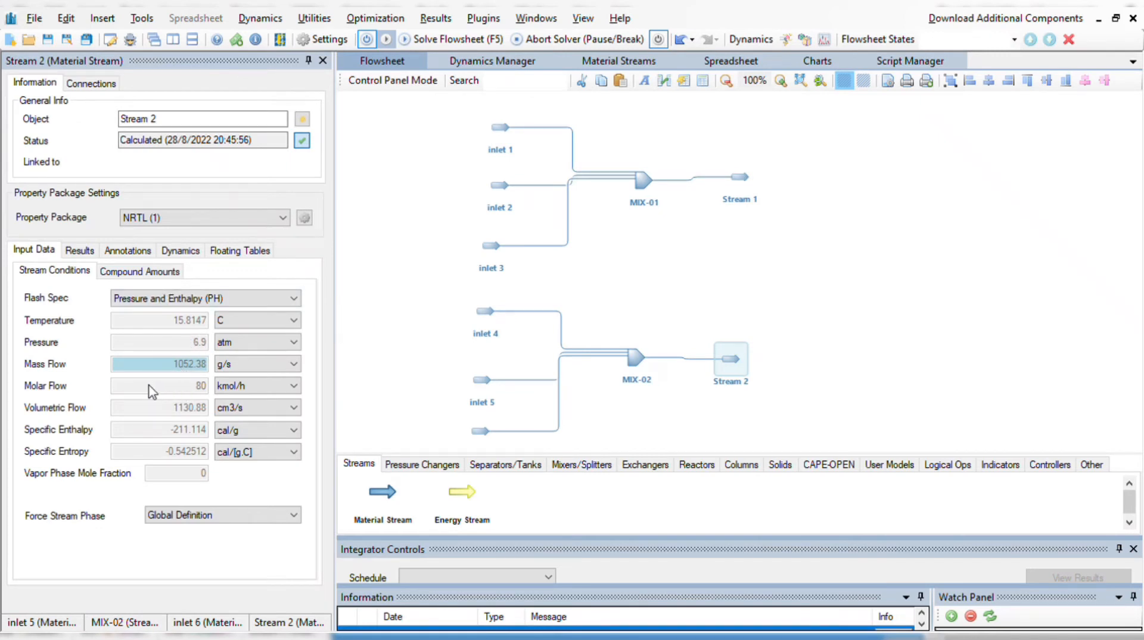
pyautogui.click(141, 271)
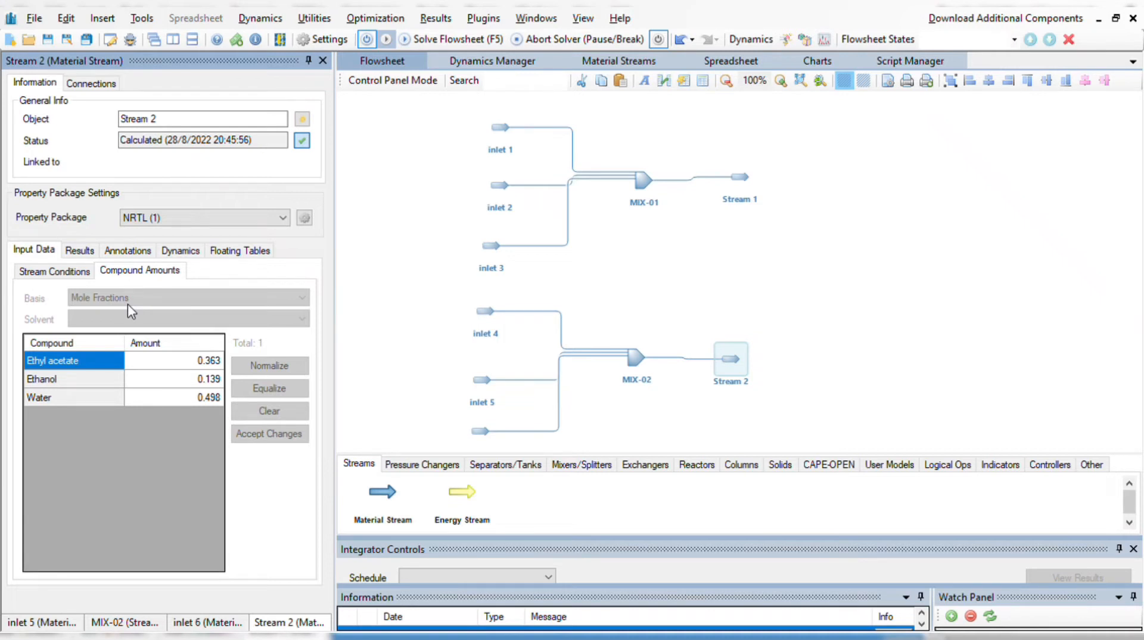
pyautogui.click(77, 273)
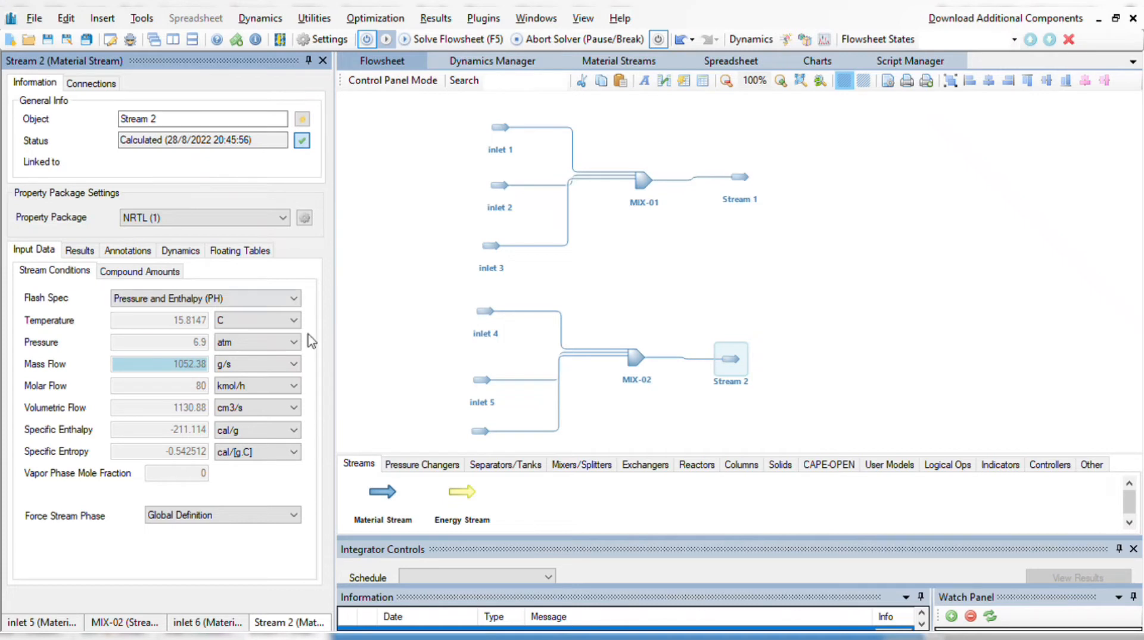
# - Add a third stream mixer downstream of Streams 1 and 2, with a material stream beside it named "Feed Outlet"
pyautogui.click(567, 465)
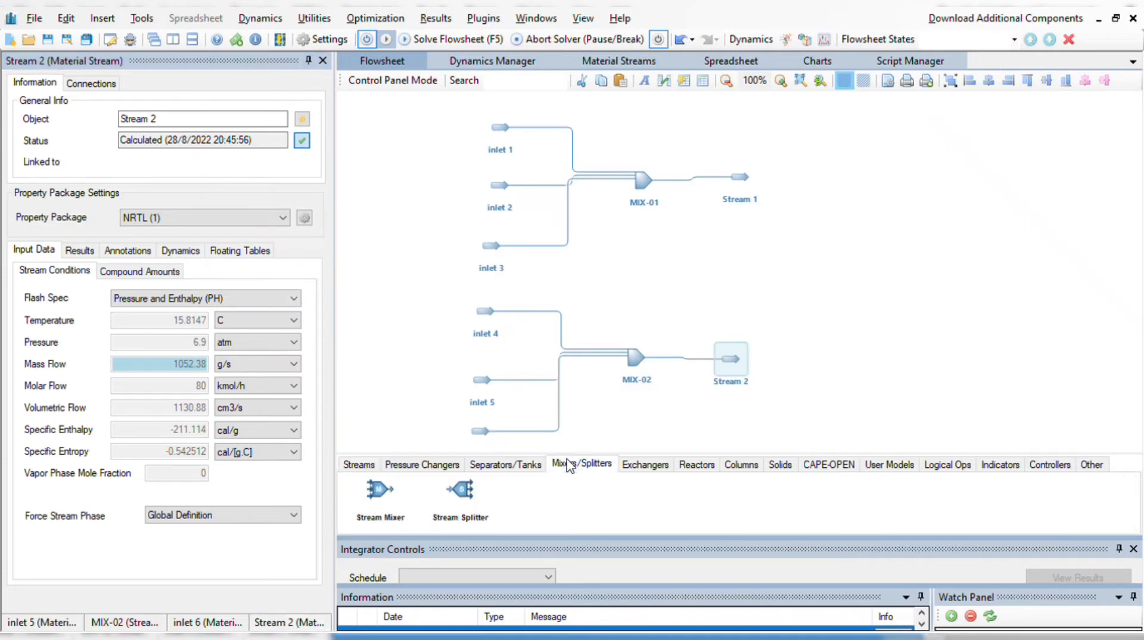
pyautogui.moveTo(381, 490); pyautogui.dragTo(841, 253)
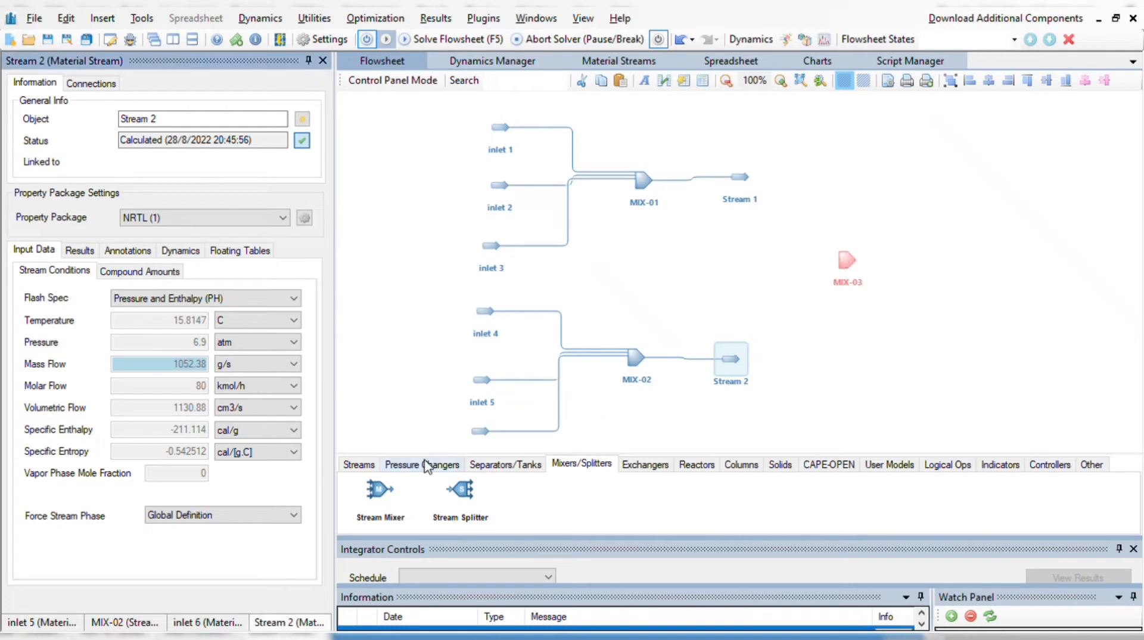
pyautogui.click(362, 467)
pyautogui.moveTo(381, 493); pyautogui.dragTo(947, 252)
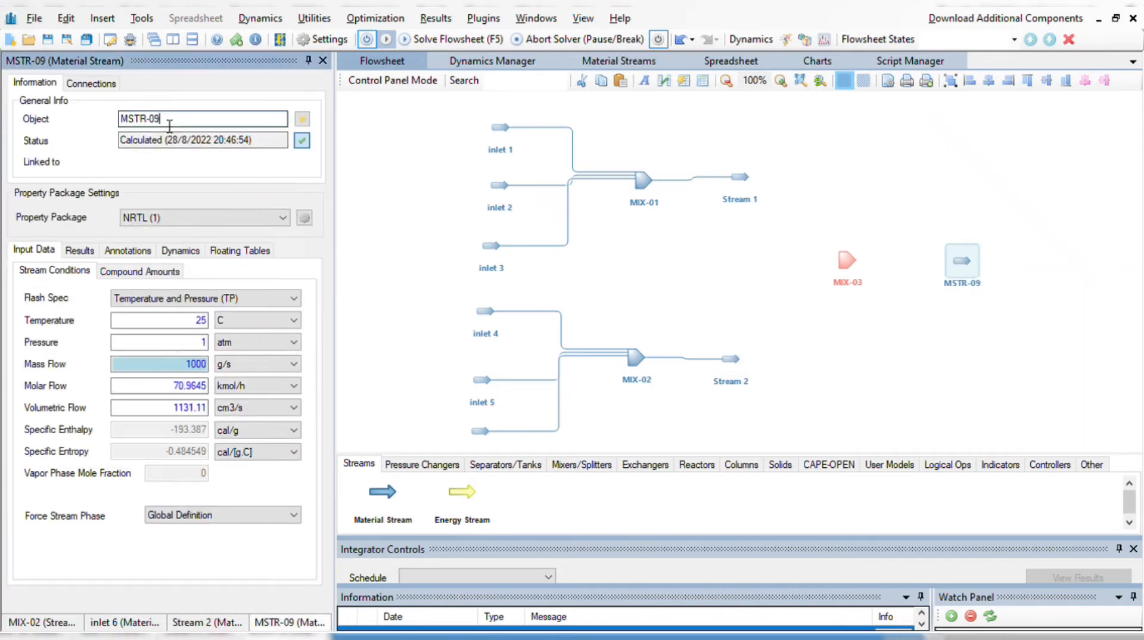
pyautogui.write('Feed Outlet')
pyautogui.press('Return')
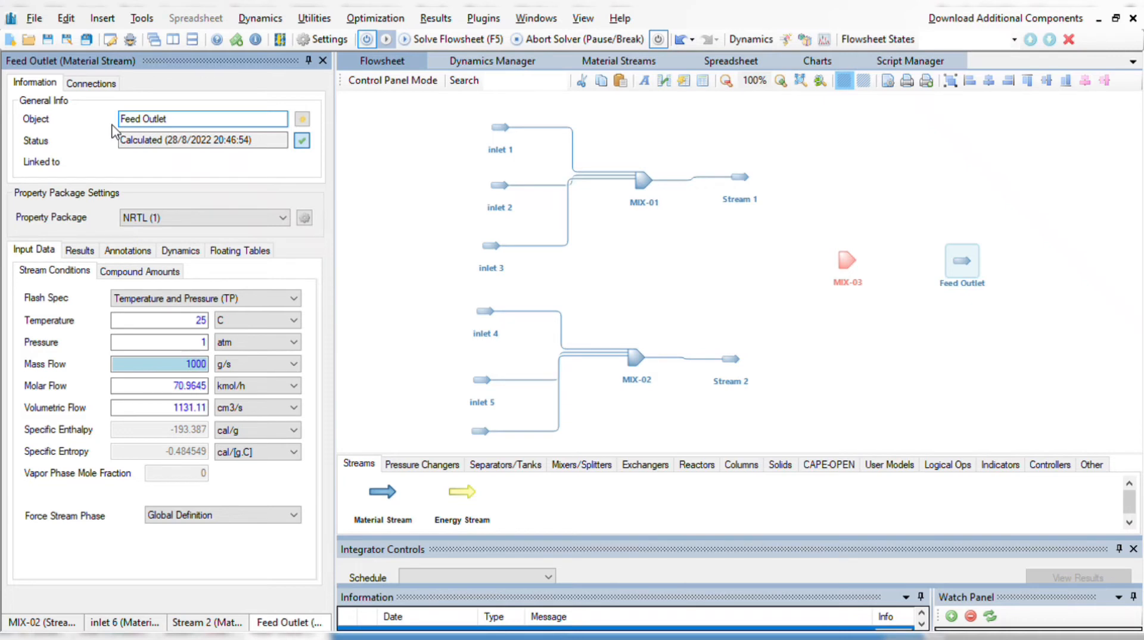
# - Connect Stream 1 and Stream 2 as inlets and Feed Outlet as outlet of MIX-03, and solve the flowsheet
pyautogui.click(847, 262)
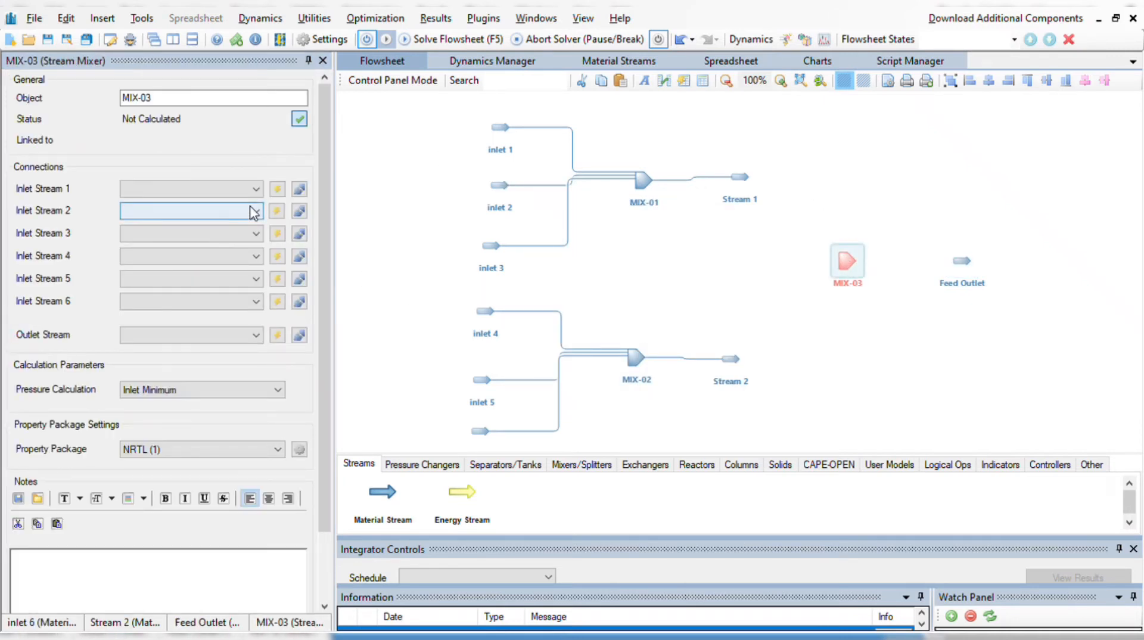
pyautogui.click(249, 190)
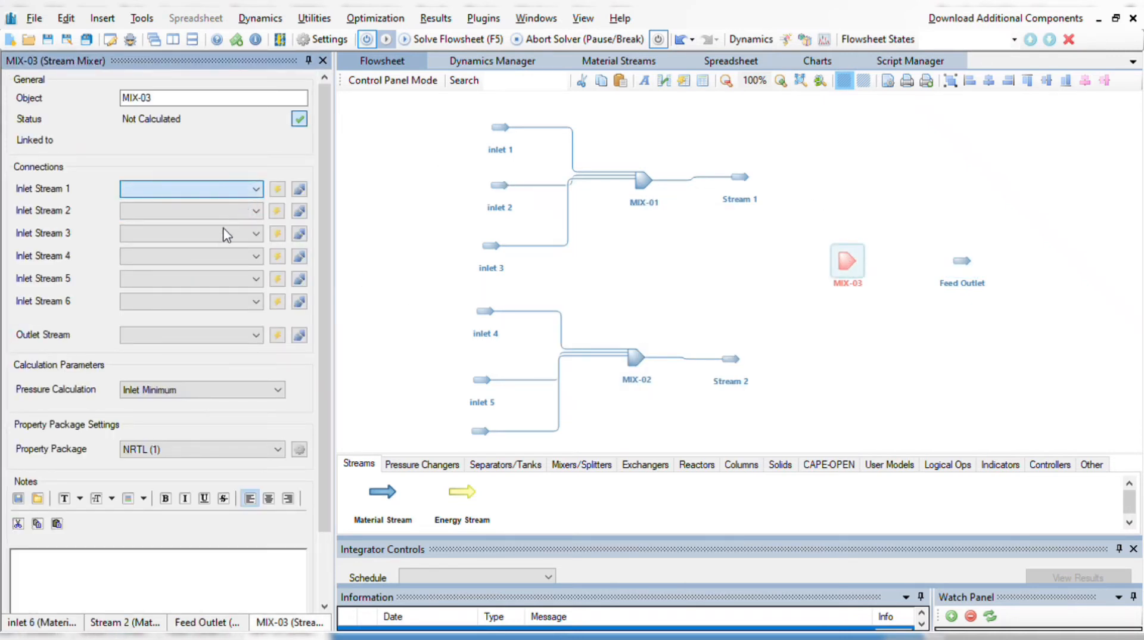
pyautogui.click(219, 242)
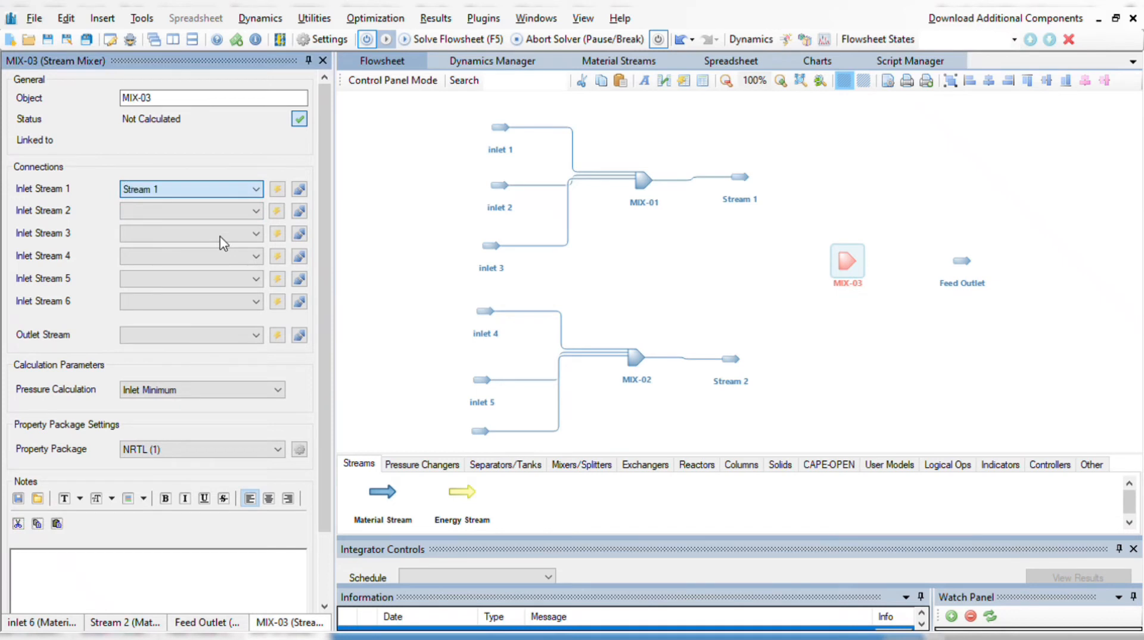
pyautogui.click(256, 213)
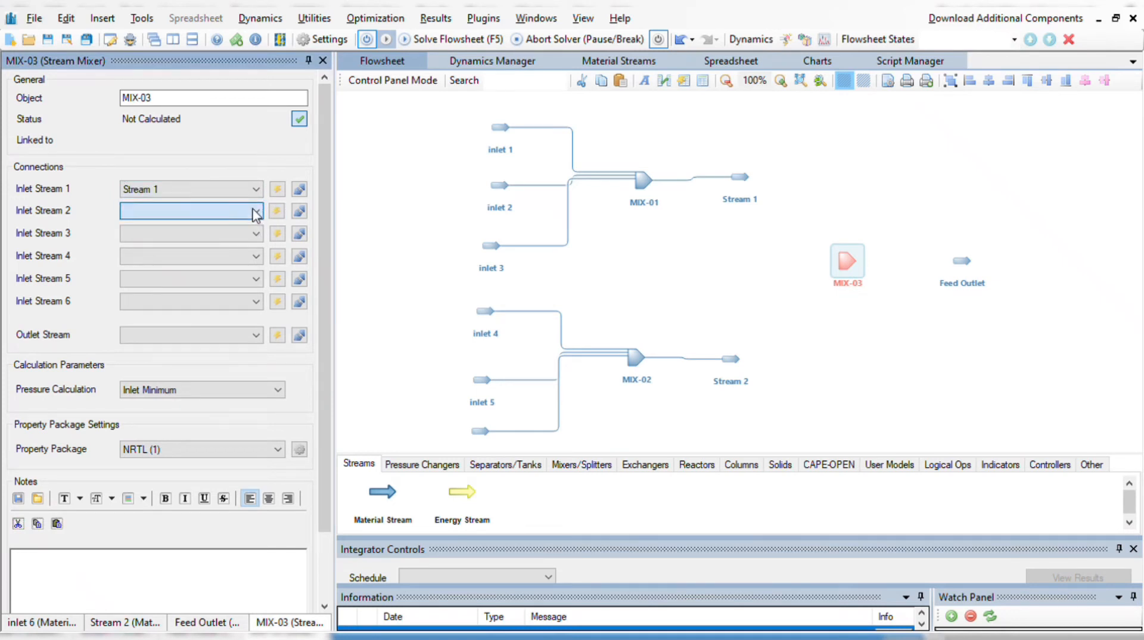
pyautogui.click(206, 308)
pyautogui.click(232, 336)
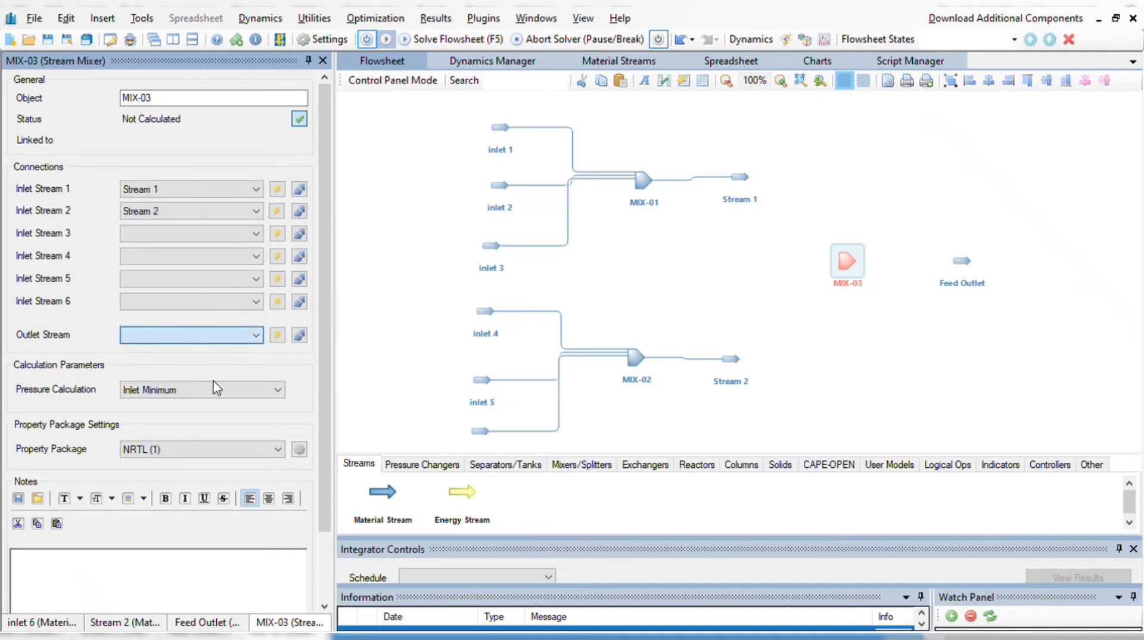
pyautogui.click(216, 442)
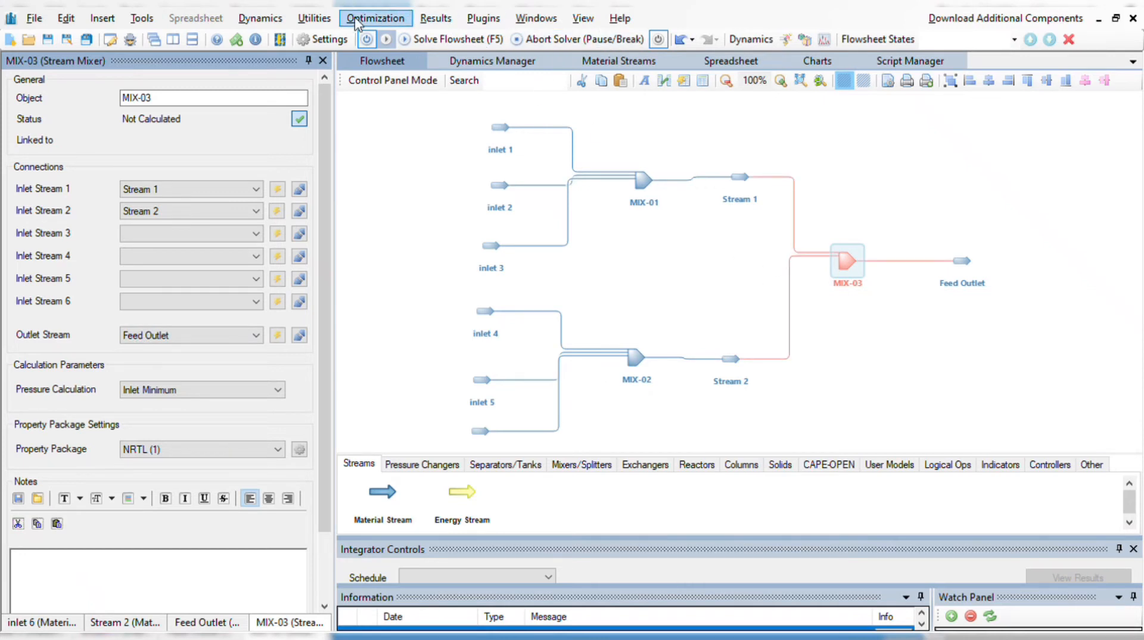
pyautogui.click(424, 37)
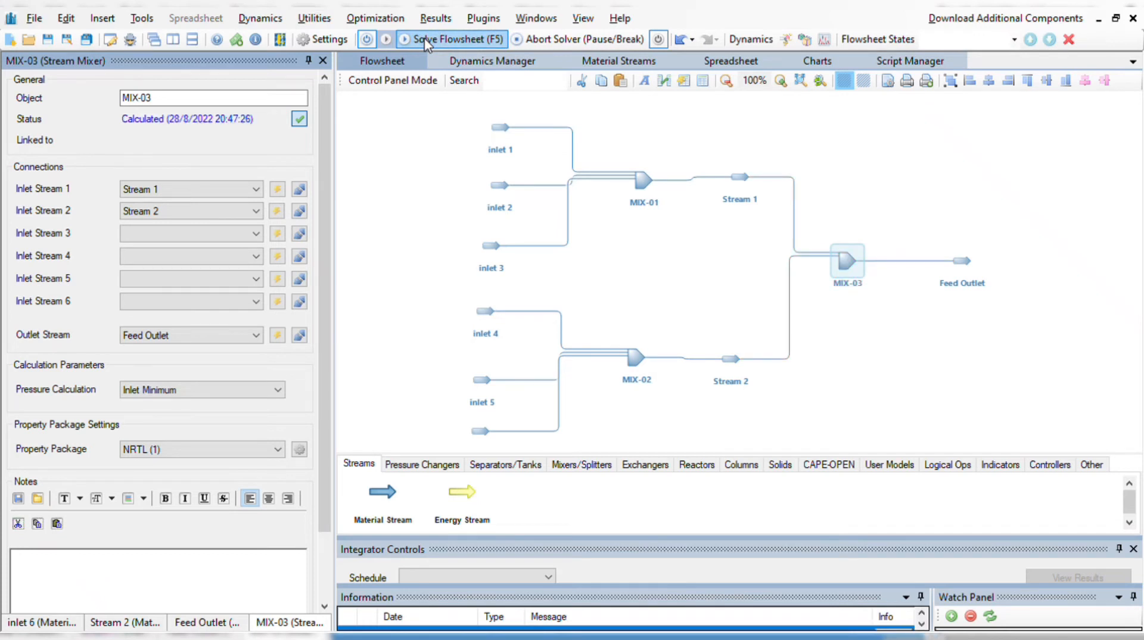
# - Examine the calculated stream conditions of the Feed Outlet stream
pyautogui.click(958, 269)
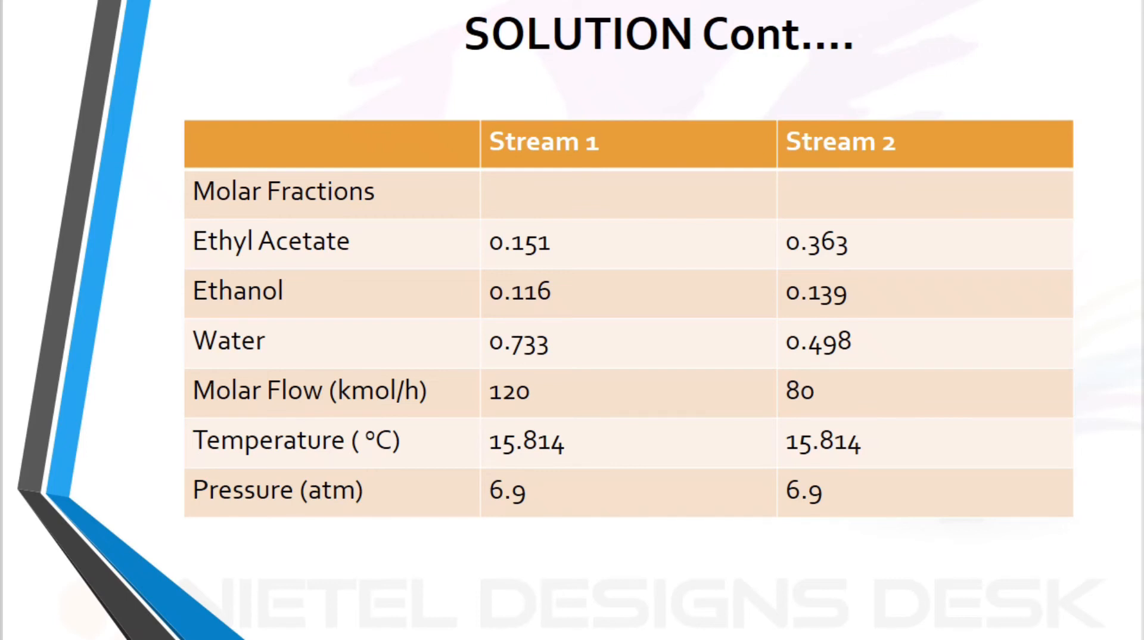
pyautogui.press('Right')
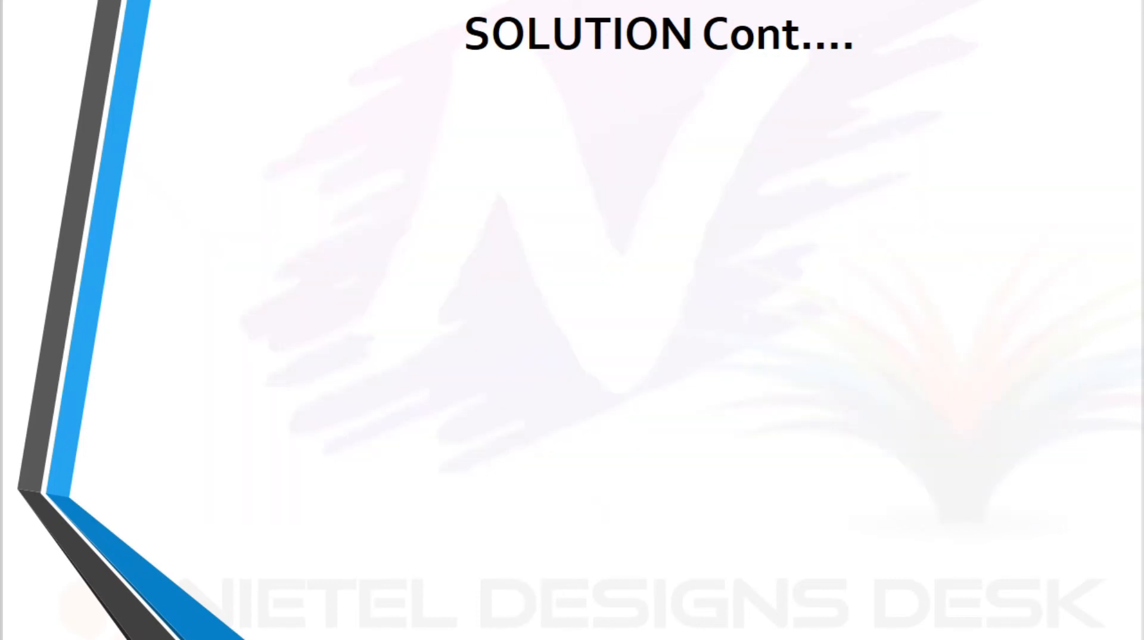
pyautogui.hotkey('alt', 'Tab')
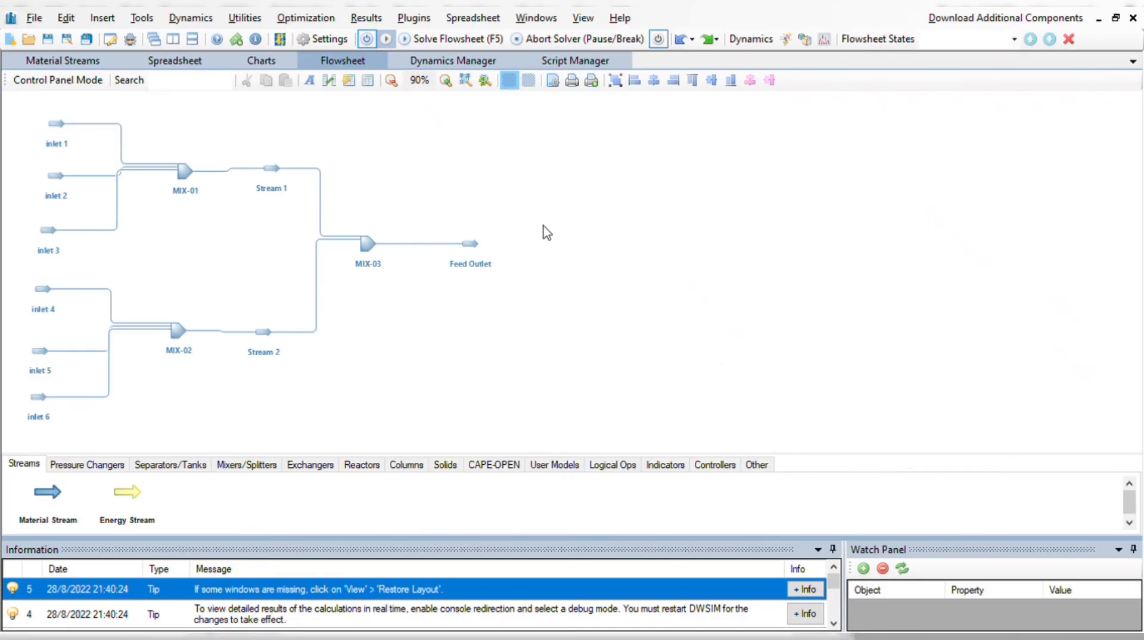
pyautogui.doubleClick(466, 255)
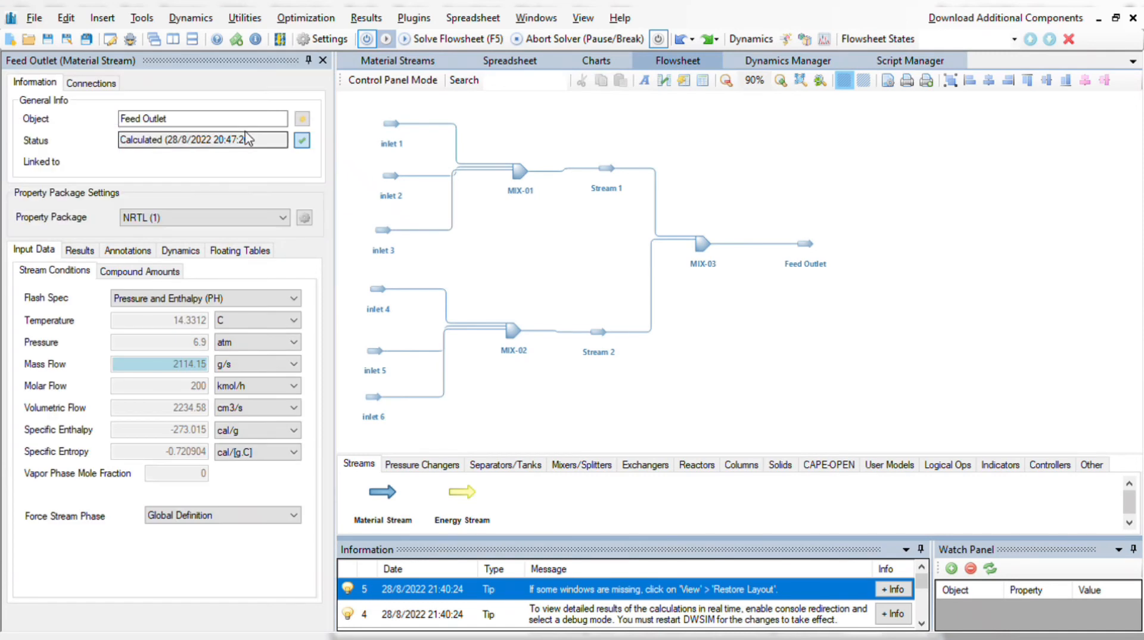
# - Rename the Feed Outlet material stream to "Product Stream" and review its compound mole fractions
pyautogui.moveTo(168, 122); pyautogui.dragTo(114, 127)
pyautogui.write('P')
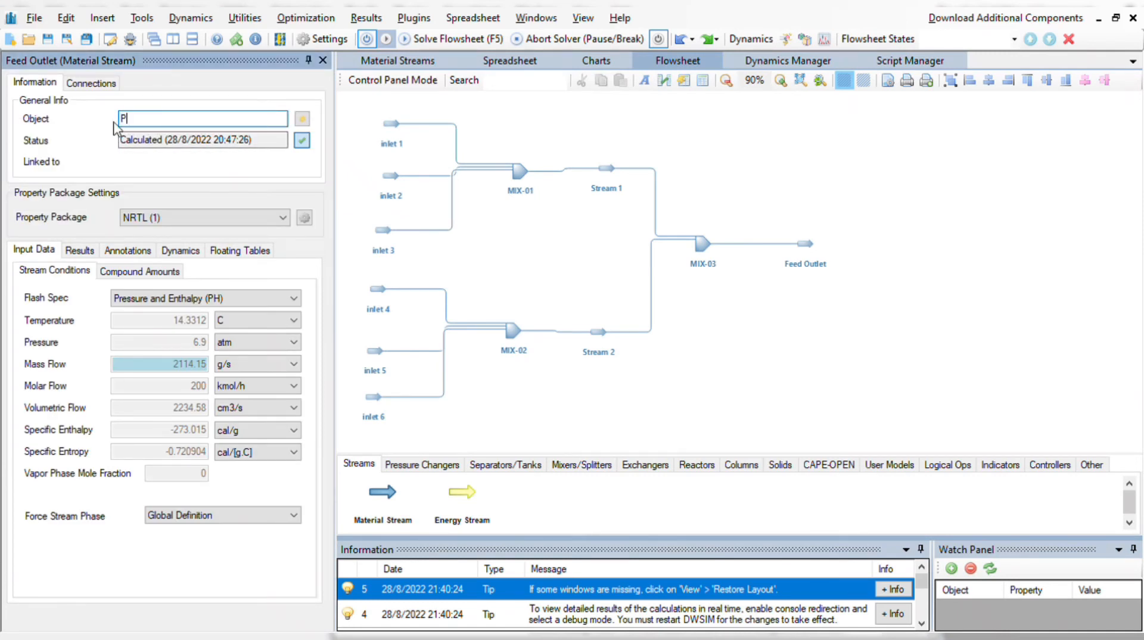
pyautogui.write('roduct Stream')
pyautogui.press('Return')
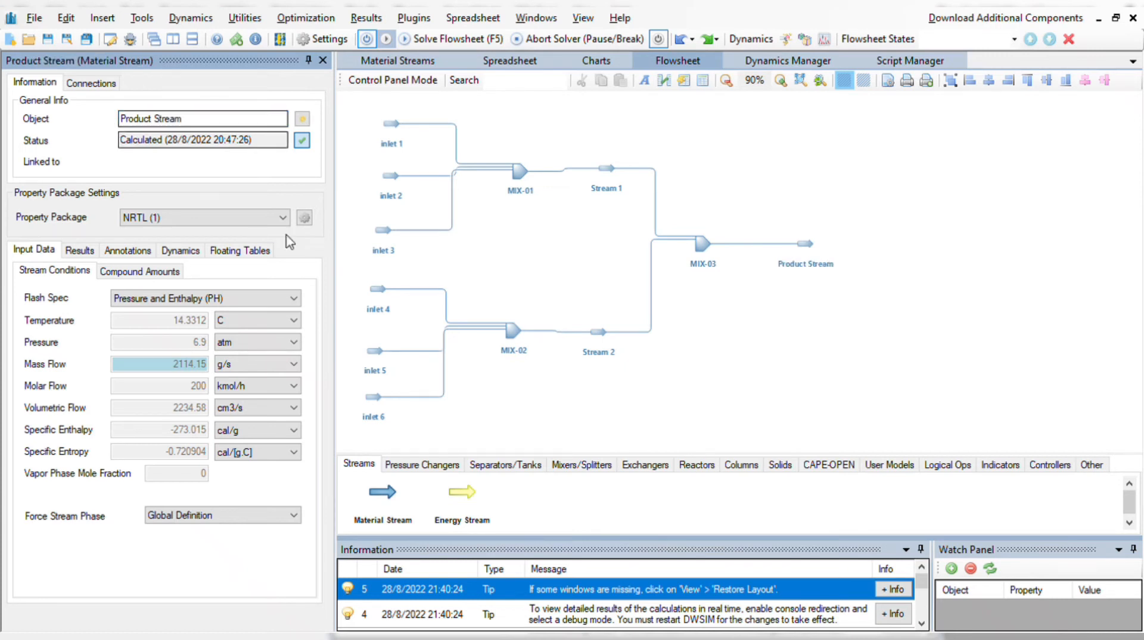
pyautogui.click(164, 272)
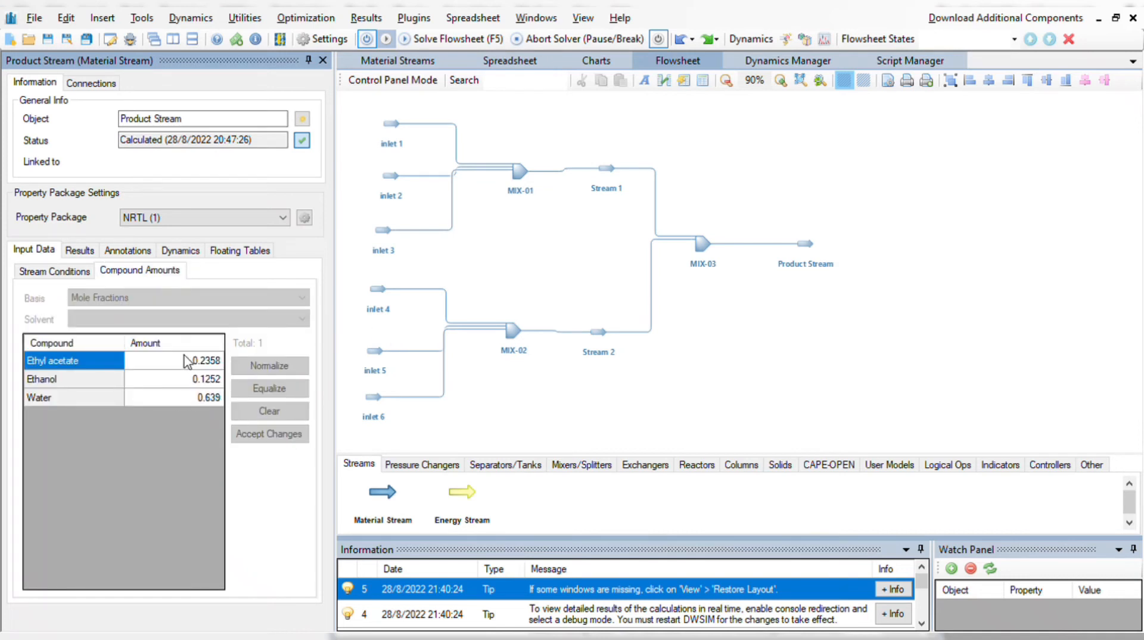
pyautogui.click(85, 272)
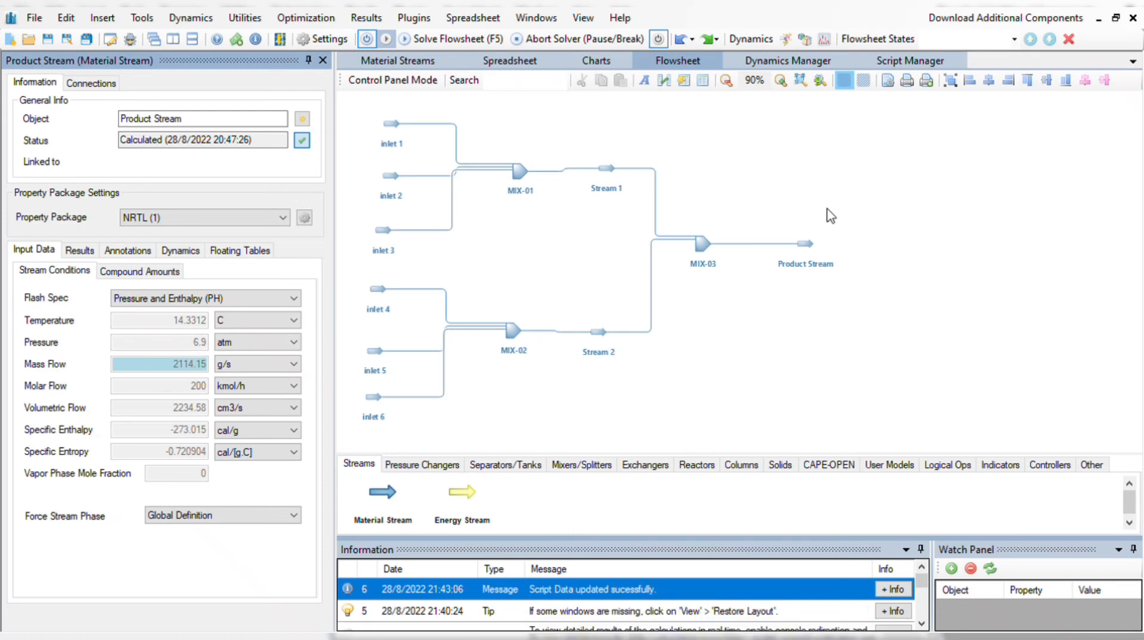
# - Save the completed three-mixer flowsheet to its existing file, practical 1.dwxmz
pyautogui.hotkey('ctrl', 's')
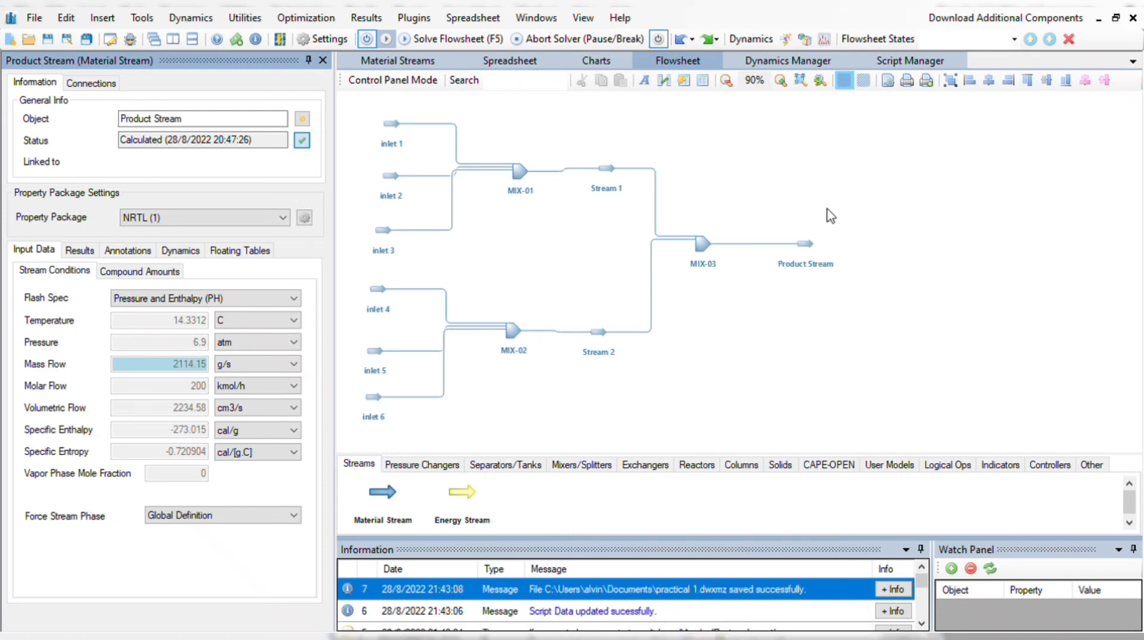
pyautogui.hotkey('ctrl', 's')
pyautogui.scroll(-5, 510, 296)
pyautogui.scroll(8, 511, 296)
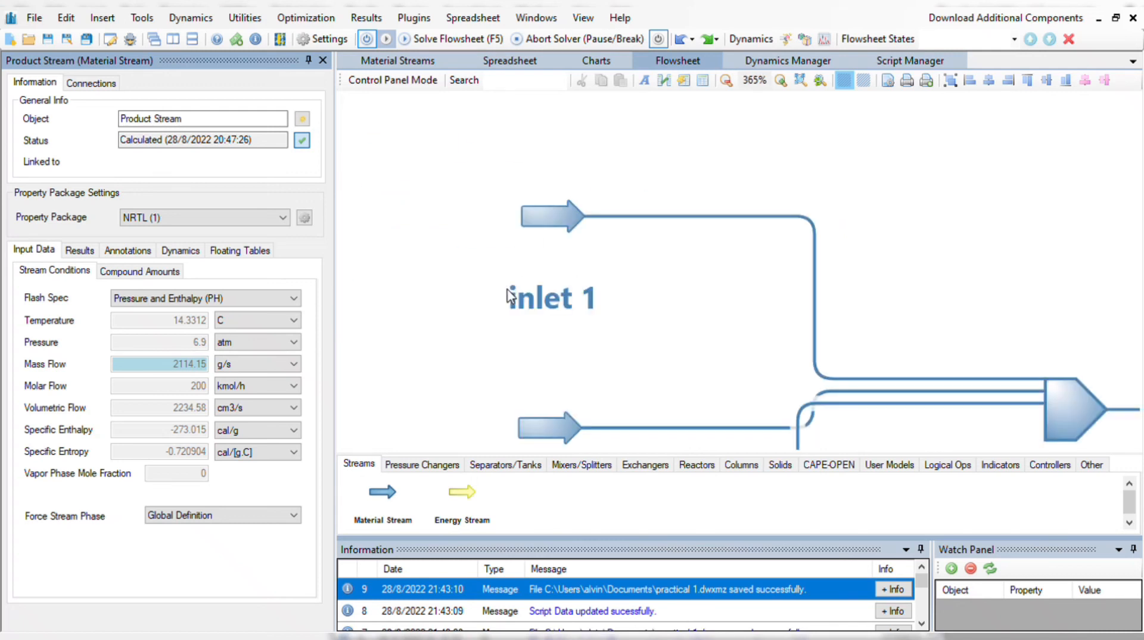
pyautogui.scroll(-8, 511, 296)
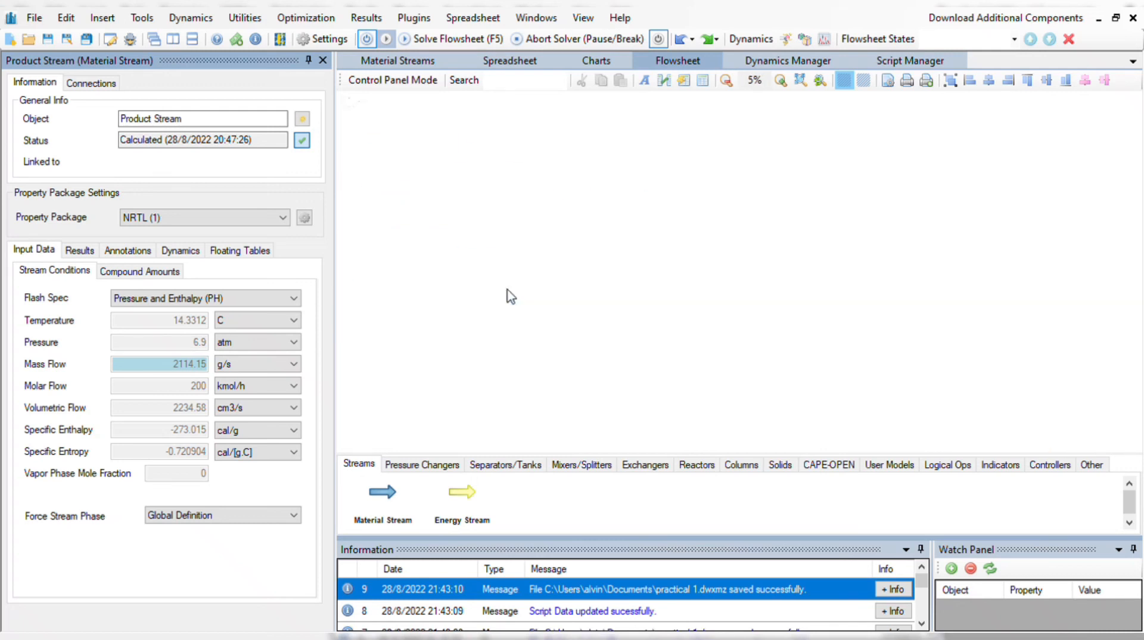
pyautogui.scroll(4, 511, 296)
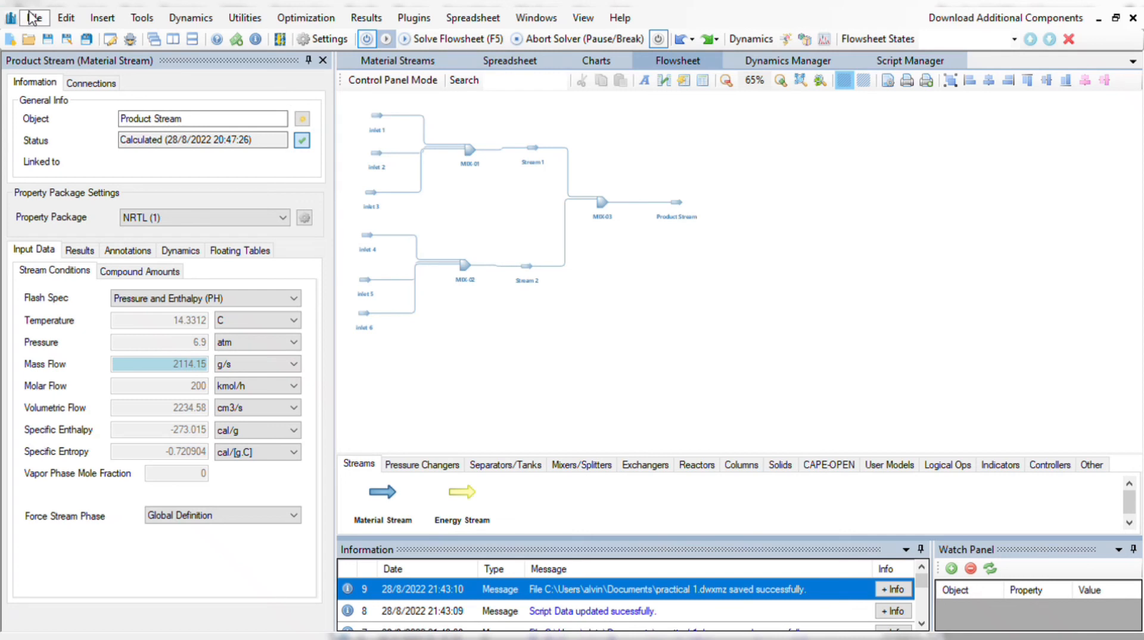
pyautogui.hotkey('ctrl', 's')
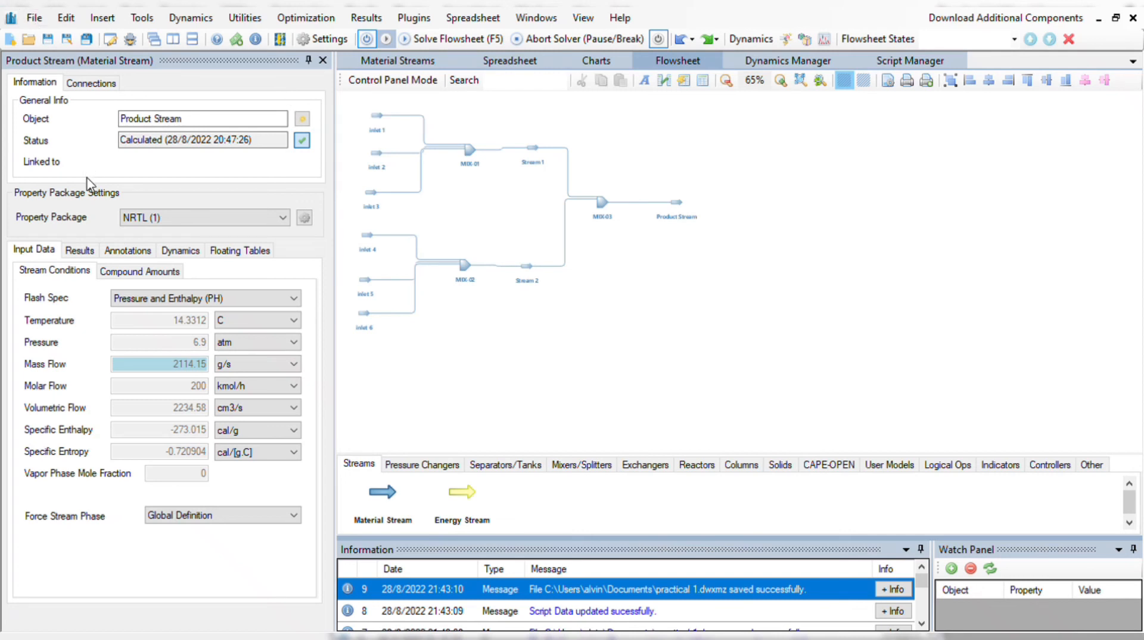